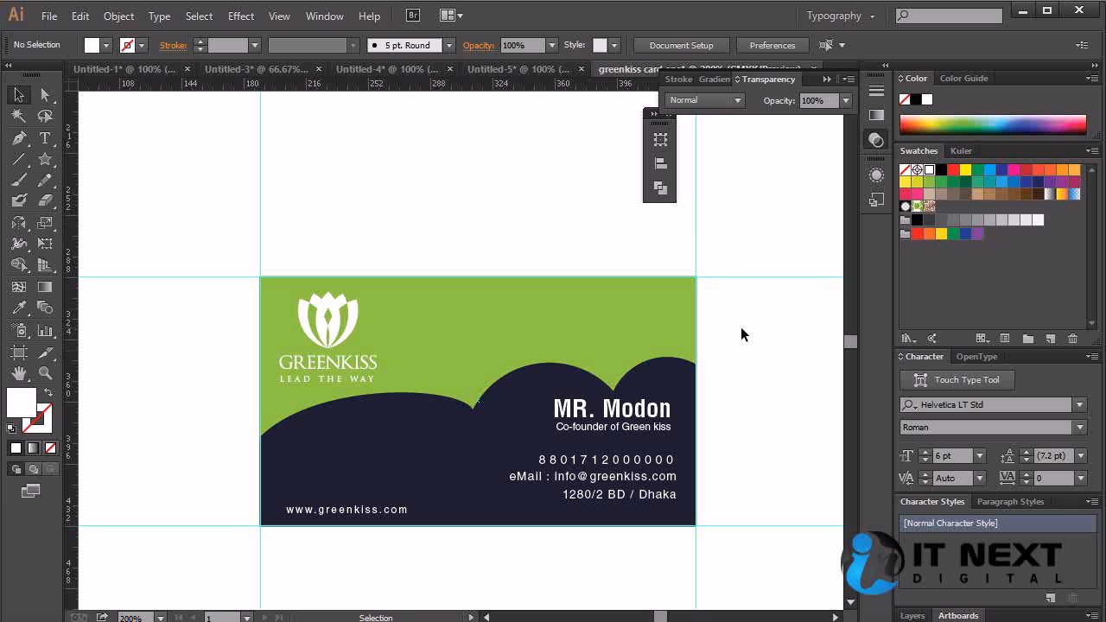
Create a new document in landscape orientation, 10 in wide and 6.5 in high, in CMYK
click(49, 16)
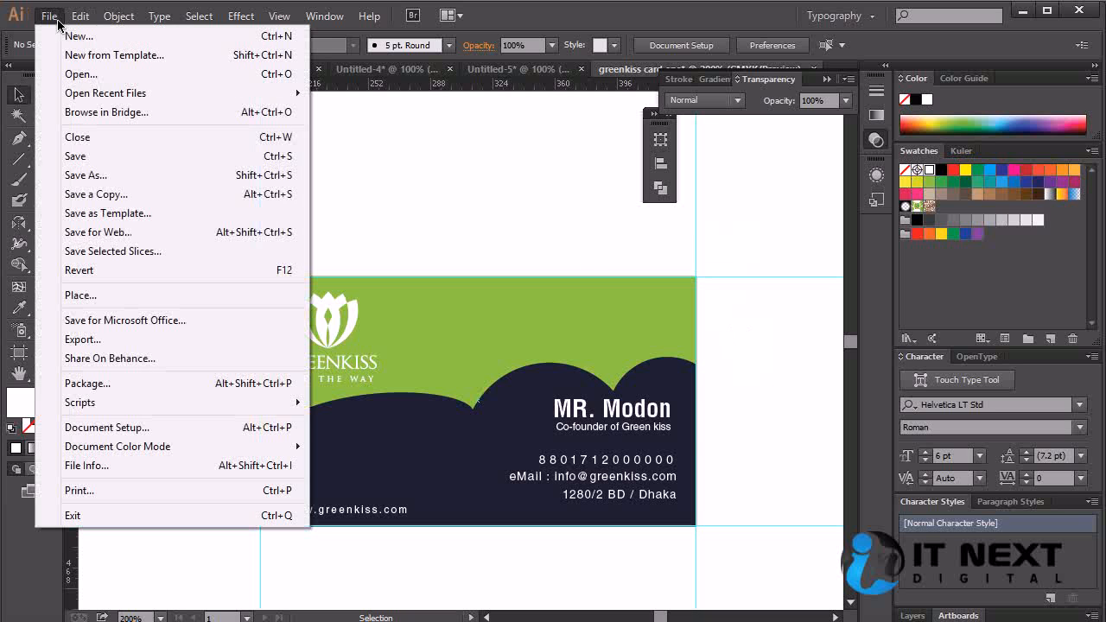
click(69, 36)
drag(459, 126, 556, 121)
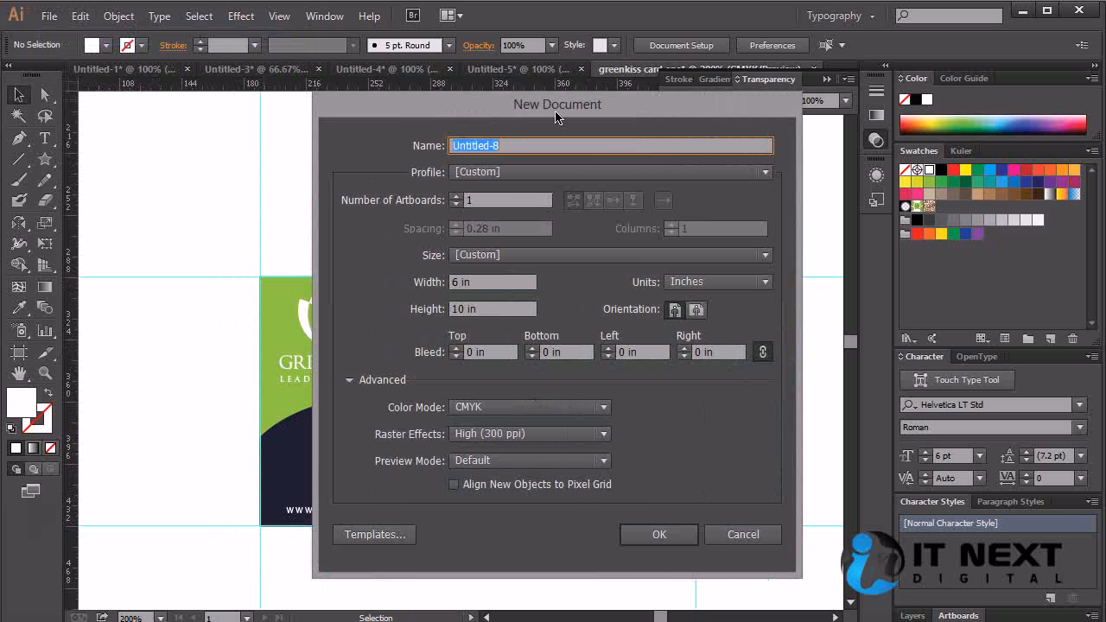
click(697, 310)
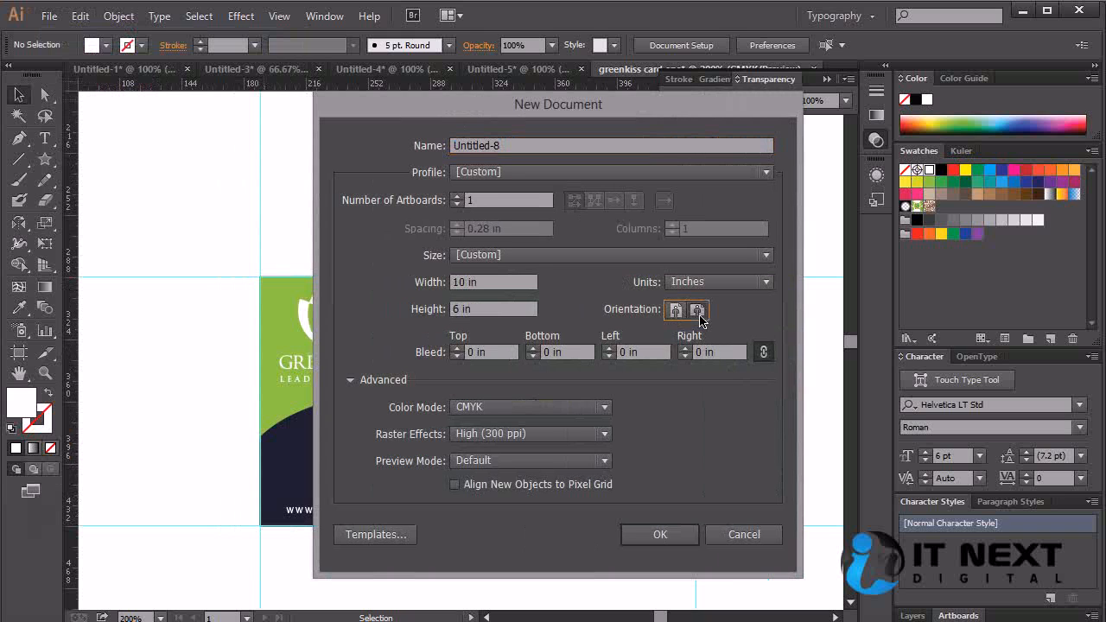
drag(504, 311, 413, 311)
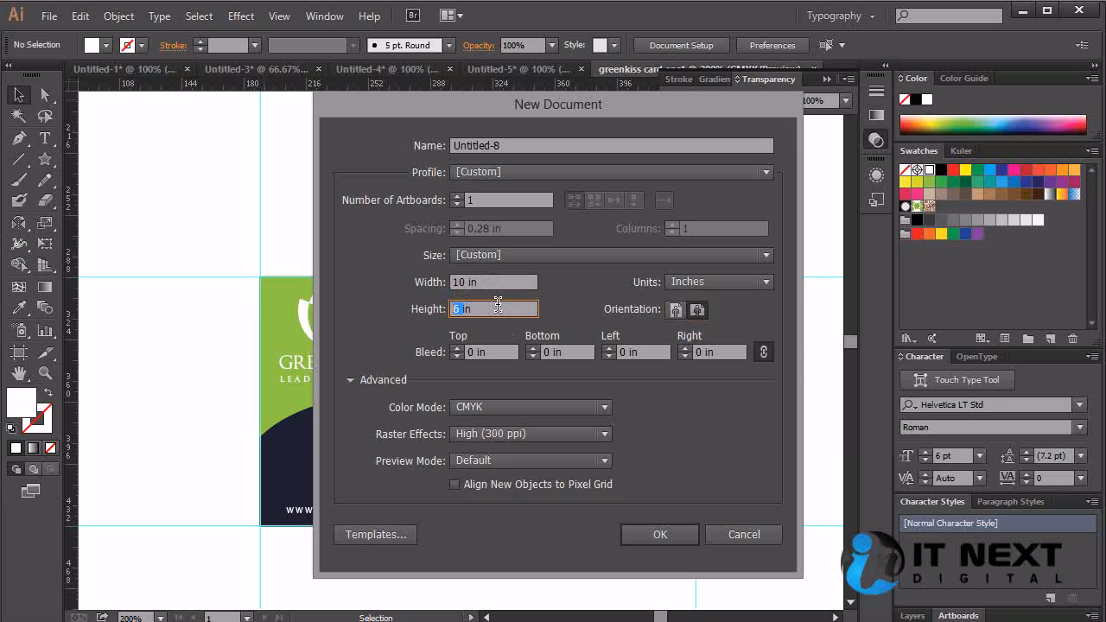
text(6.5)
click(667, 538)
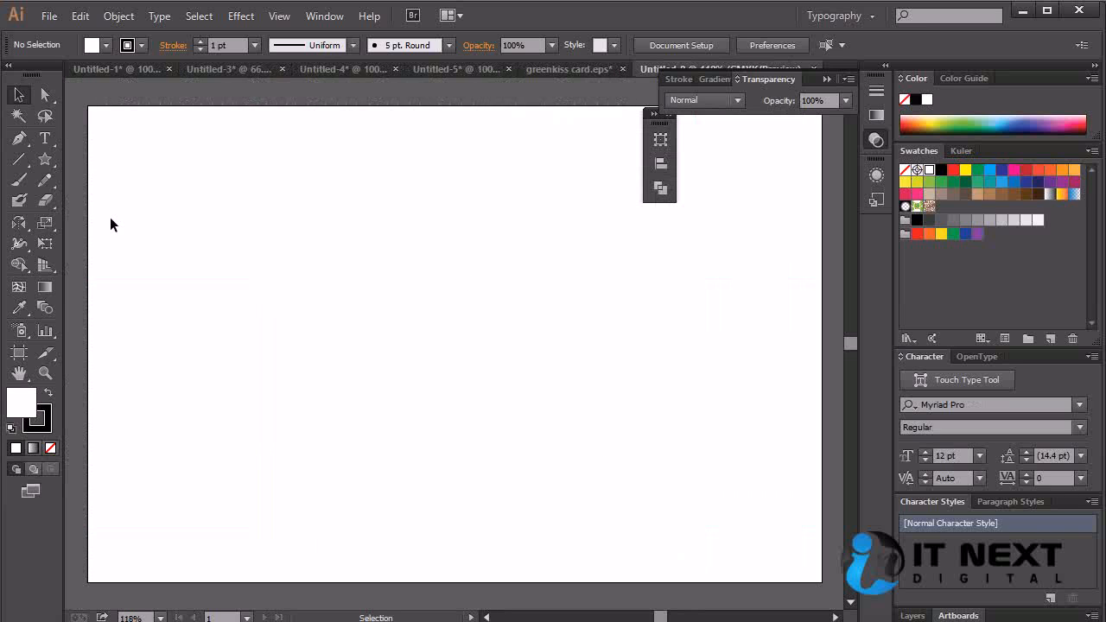
Draw a rectangle covering the whole artboard and fill it with light orange as the background
drag(648, 117, 795, 241)
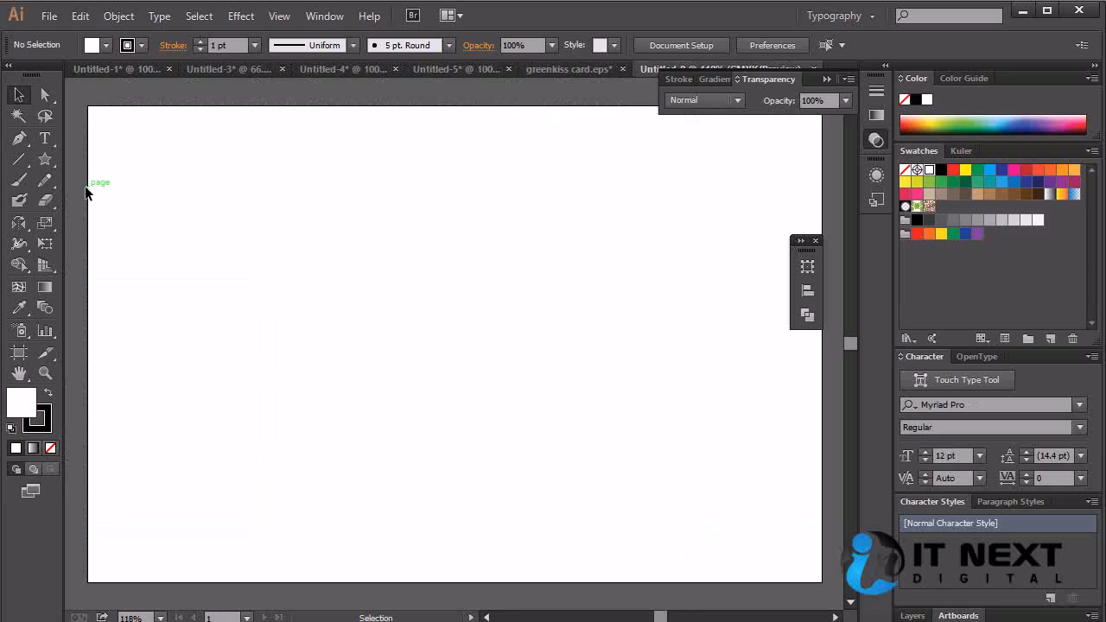
mouse_move(46, 159)
mouse_down()
mouse_move(108, 156)
mouse_move(338, 275)
mouse_move(316, 250)
mouse_move(828, 572)
mouse_move(823, 582)
mouse_up()
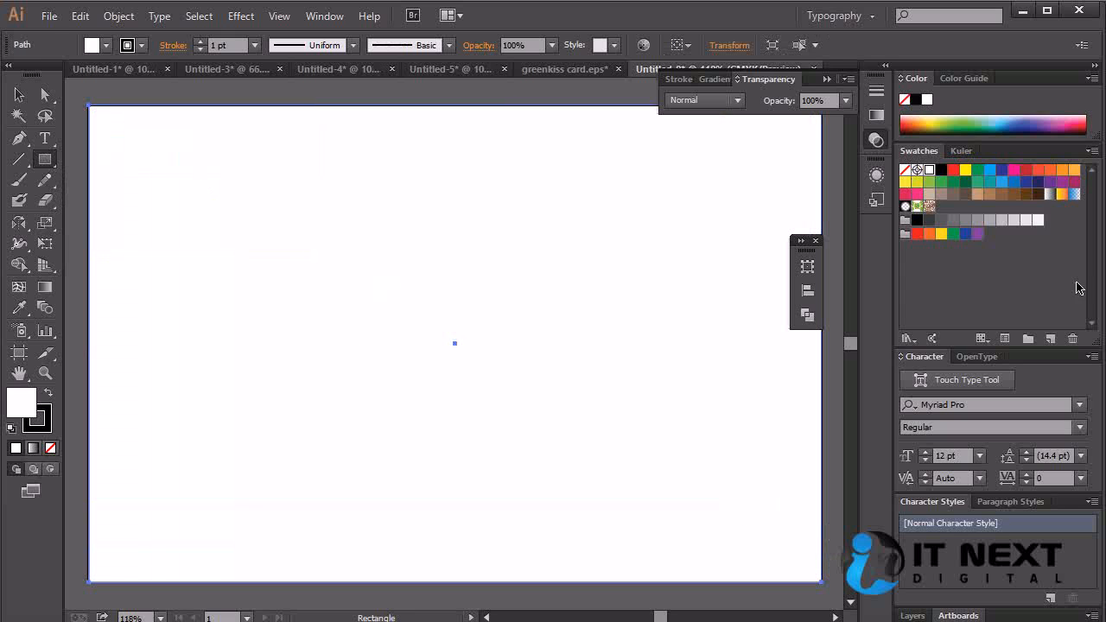
click(1074, 172)
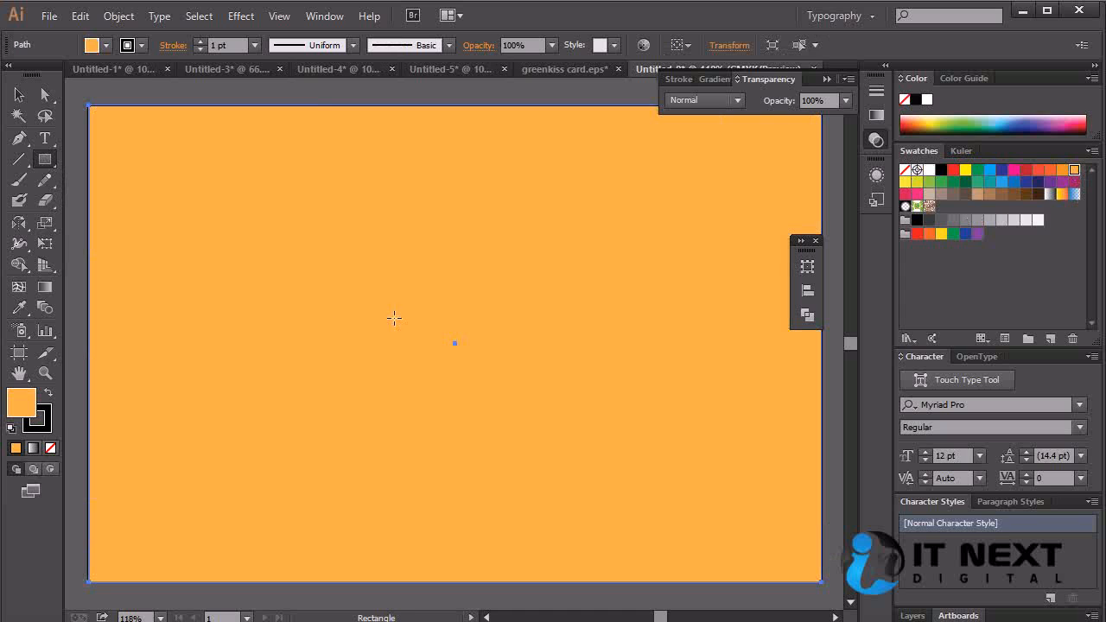
click(19, 94)
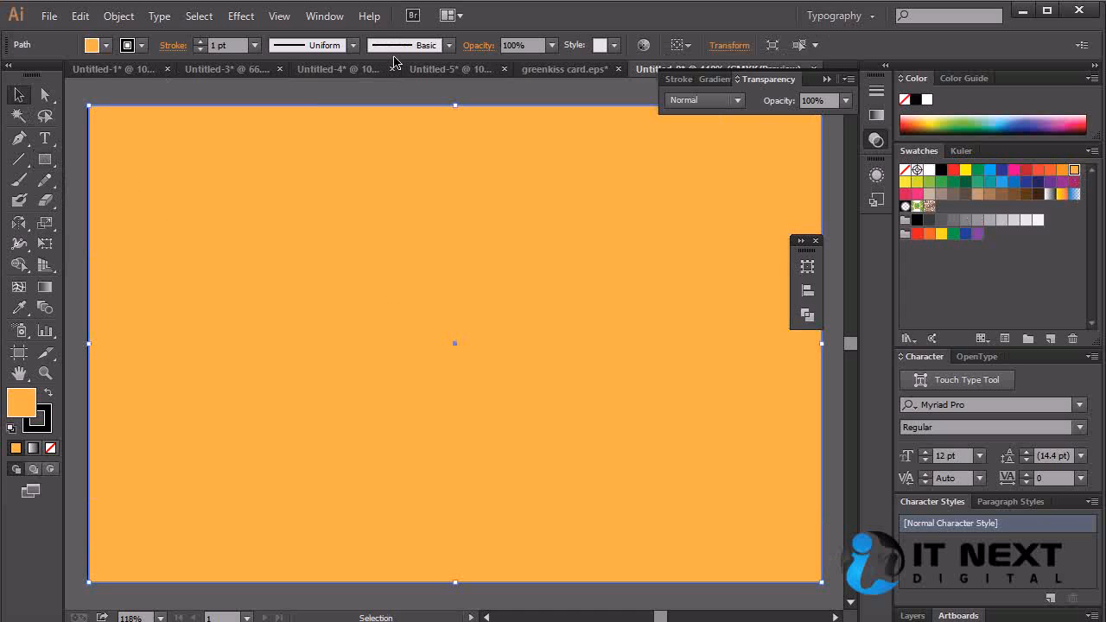
Open the Retro symbol library
click(337, 24)
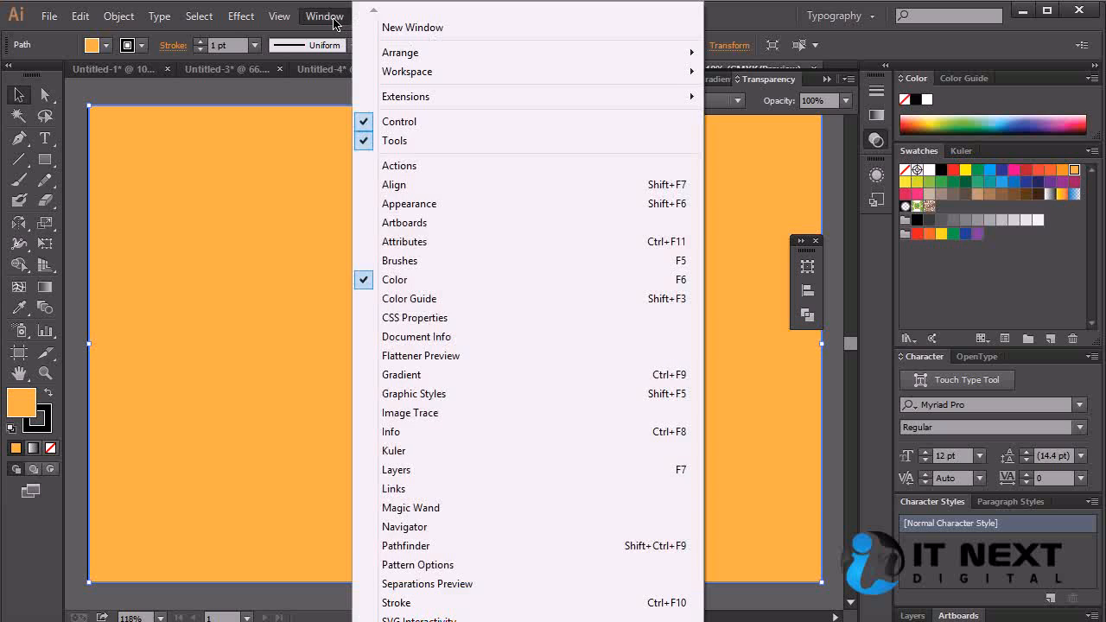
click(559, 532)
mouse_move(519, 618)
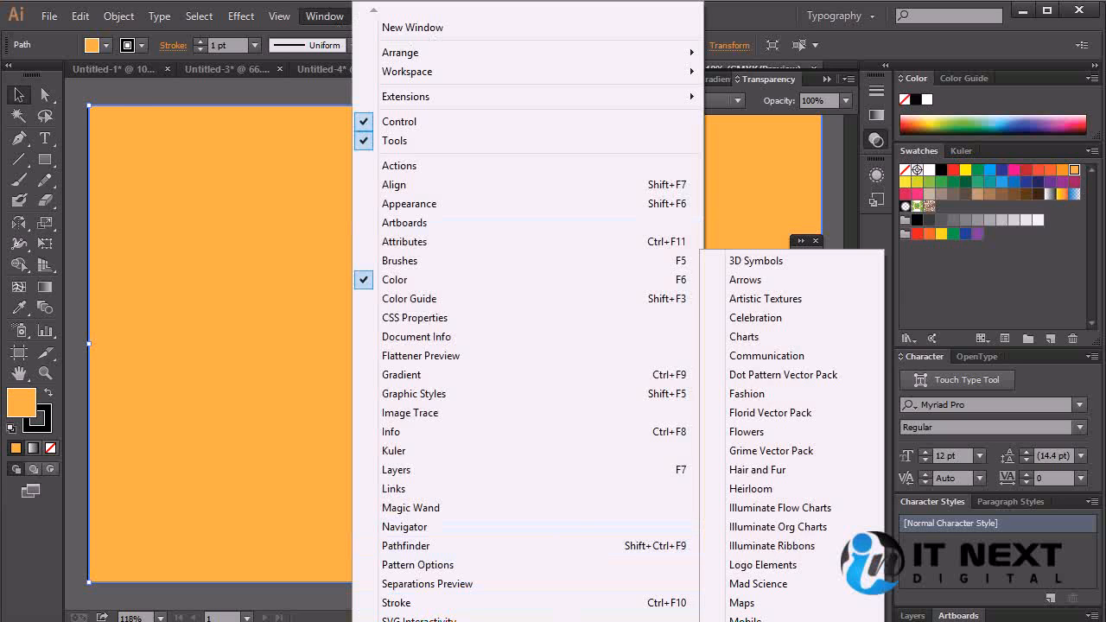
click(734, 573)
click(318, 19)
click(764, 488)
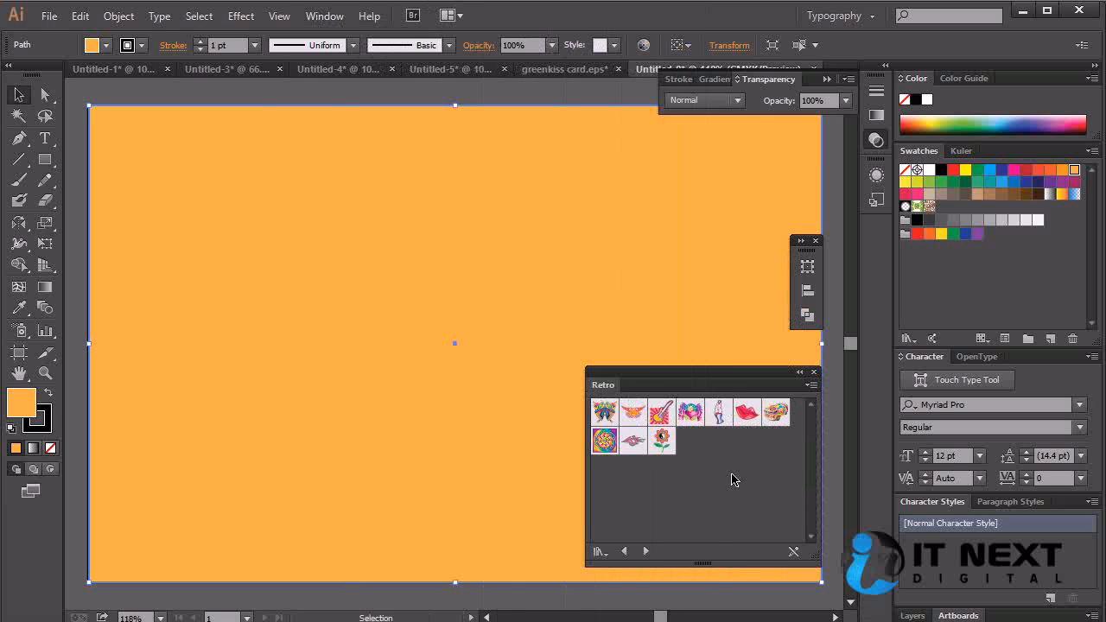
Place the Guitar symbol in the lower-left part of the artboard and enlarge it
drag(661, 412, 287, 418)
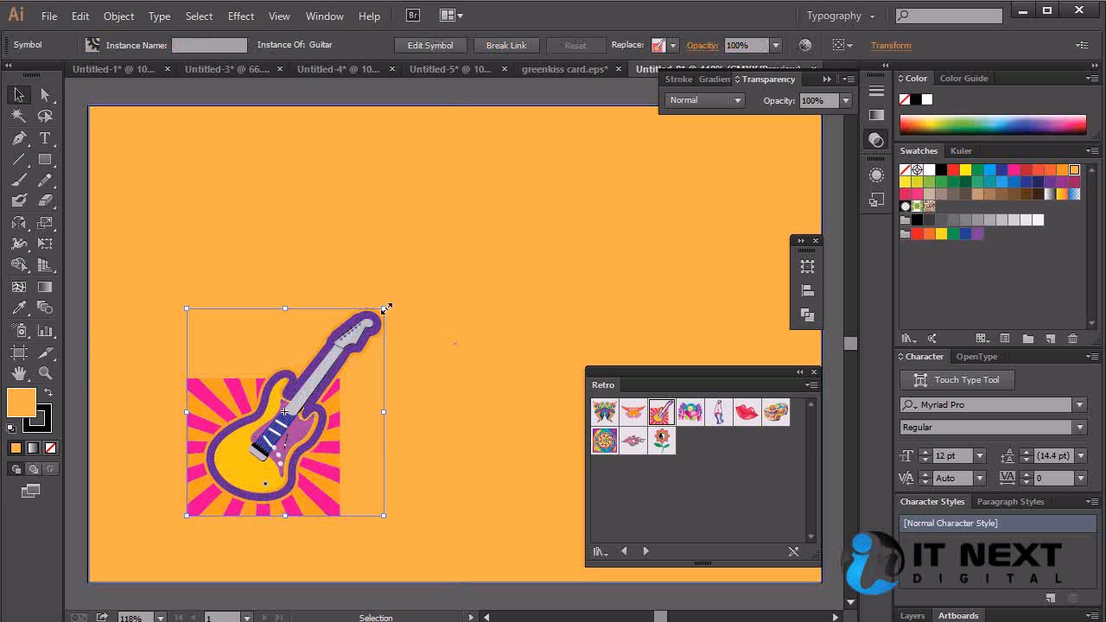
drag(386, 308, 429, 261)
drag(334, 458, 312, 453)
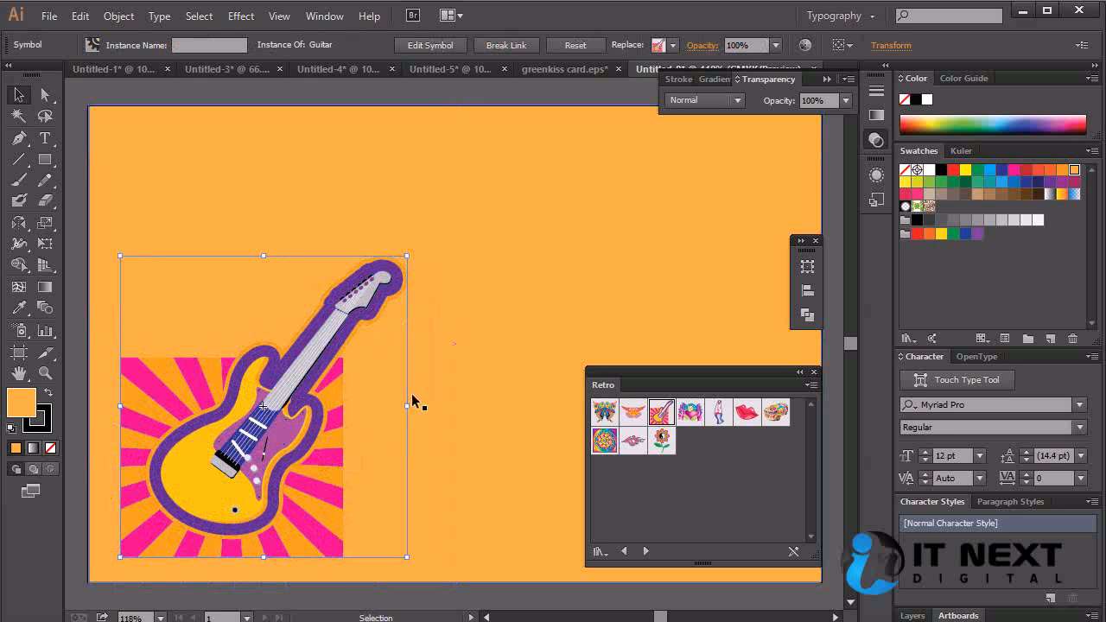
Enlarge the guitar symbol slightly more, keeping its lower-left corner in place
click(458, 117)
click(279, 531)
click(490, 513)
click(337, 512)
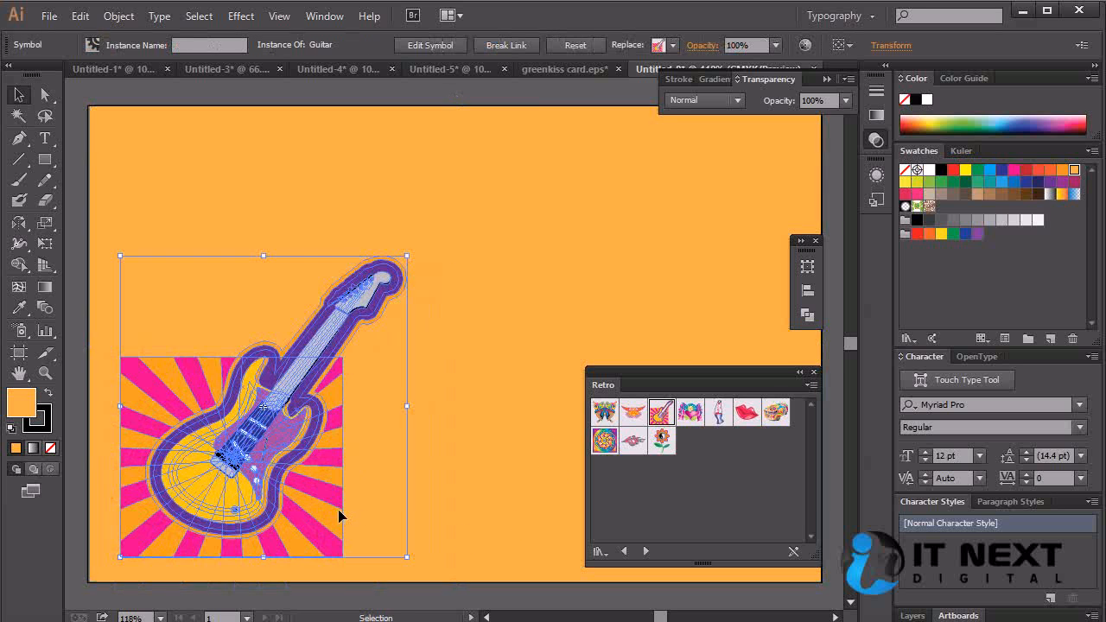
mouse_move(407, 255)
mouse_down()
mouse_move(420, 230)
mouse_move(422, 240)
mouse_up()
click(493, 358)
click(307, 408)
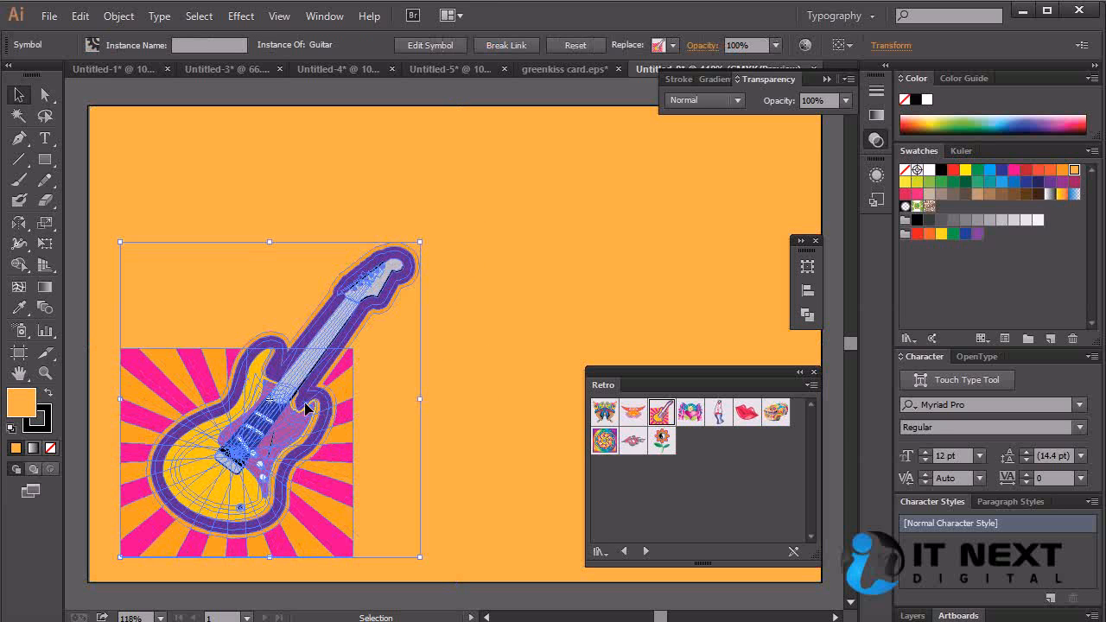
Match the background rectangle's fill to the orange of the guitar's sunburst using the Eyedropper, and deselect it
click(585, 307)
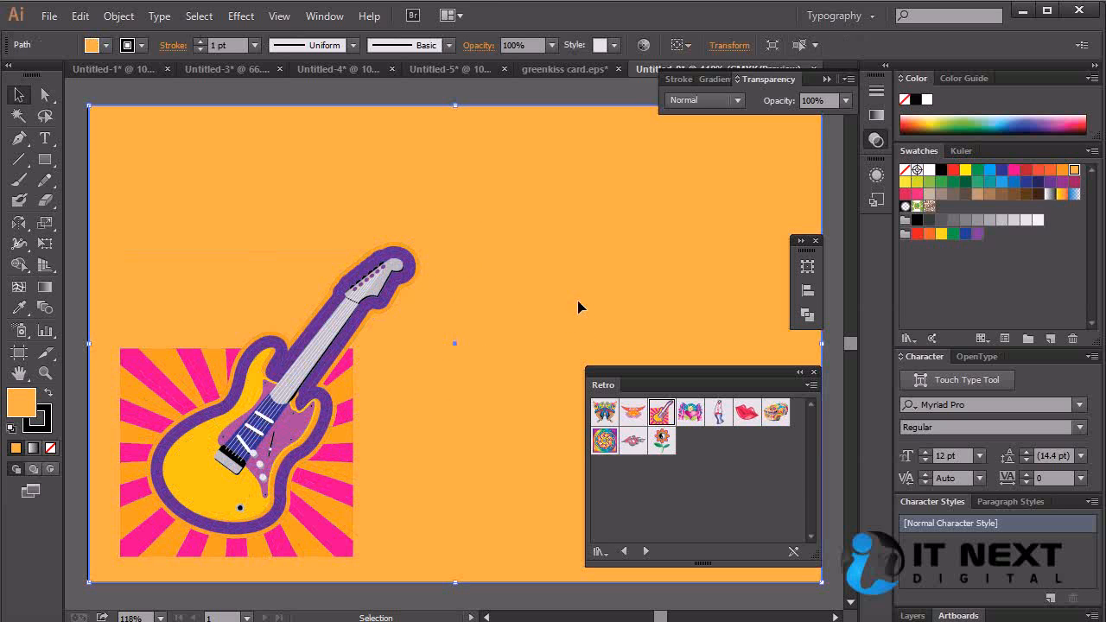
key(i)
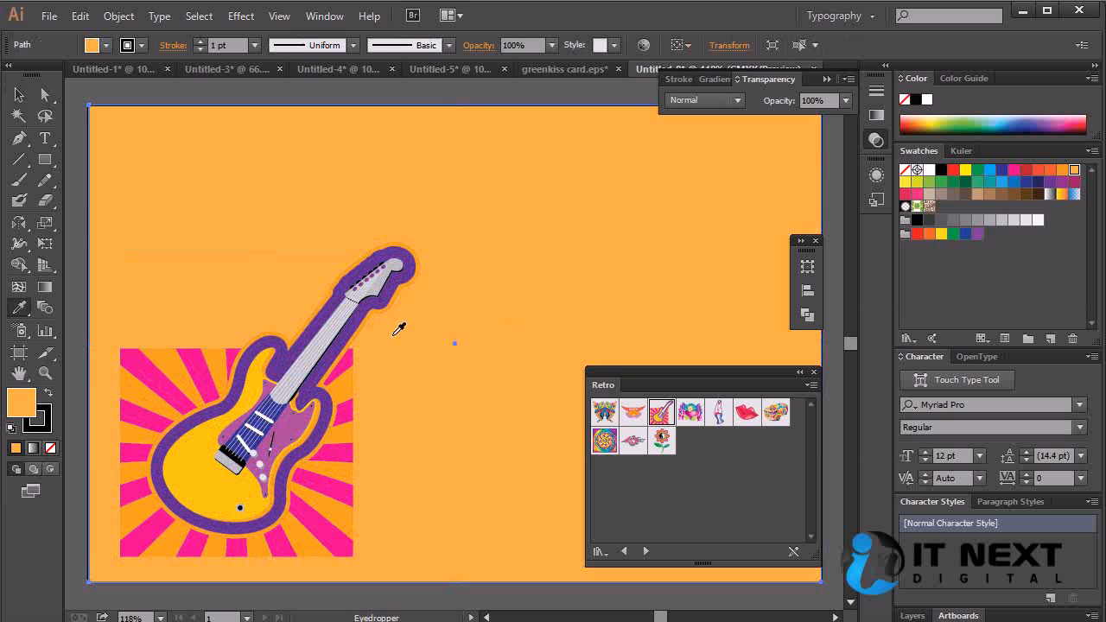
click(349, 386)
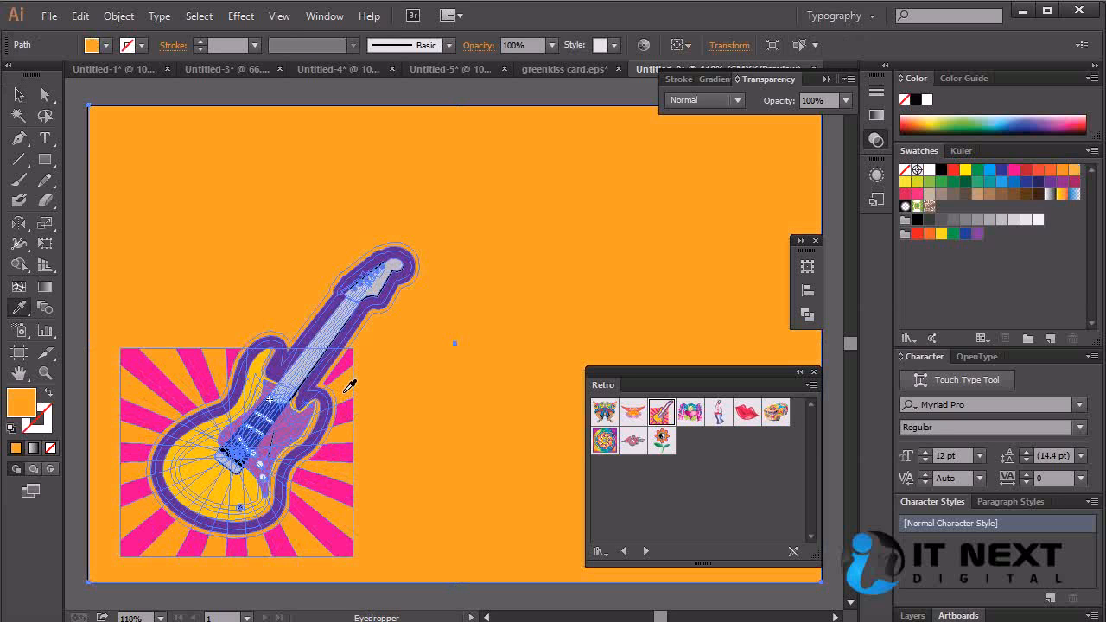
key(v)
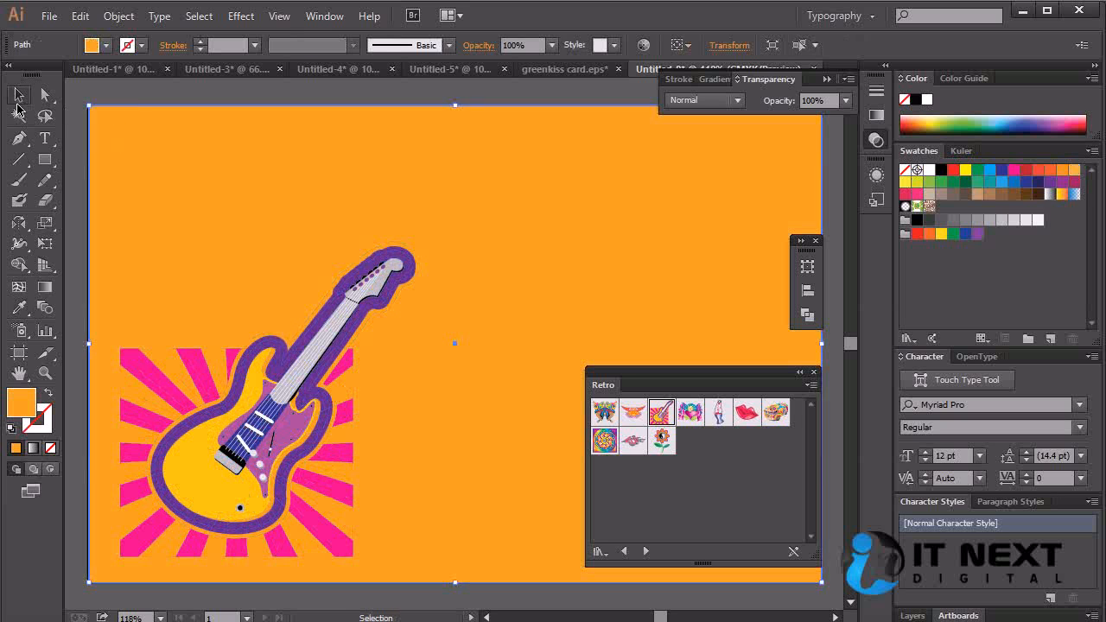
click(264, 97)
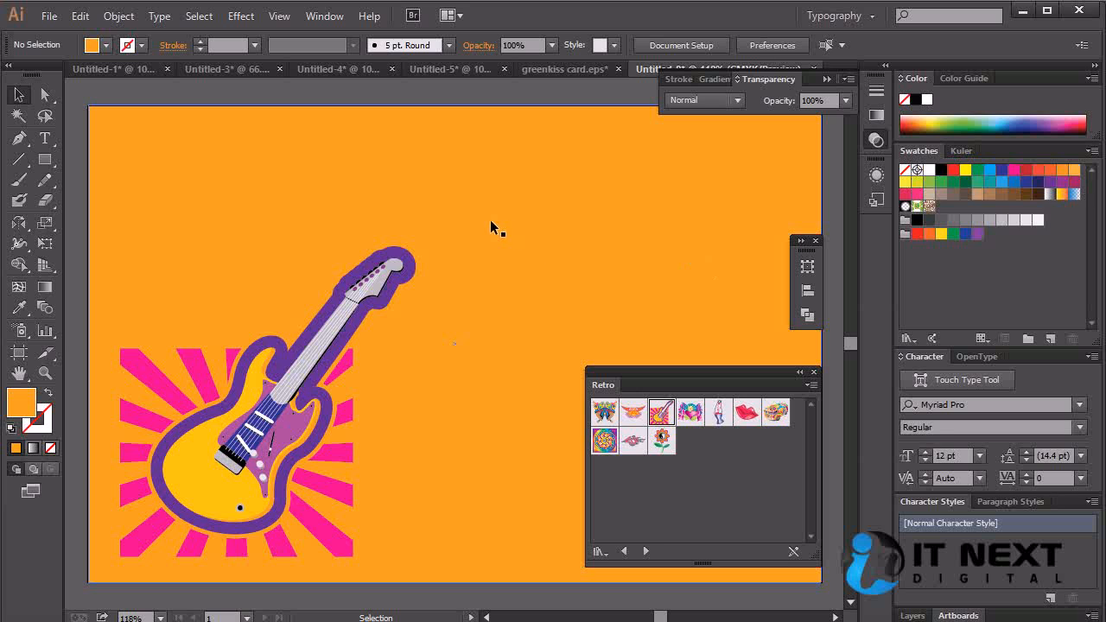
Add the text "Music" above the guitar, scale it to about 148 pt and position it near the artboard's upper-left corner
key(t)
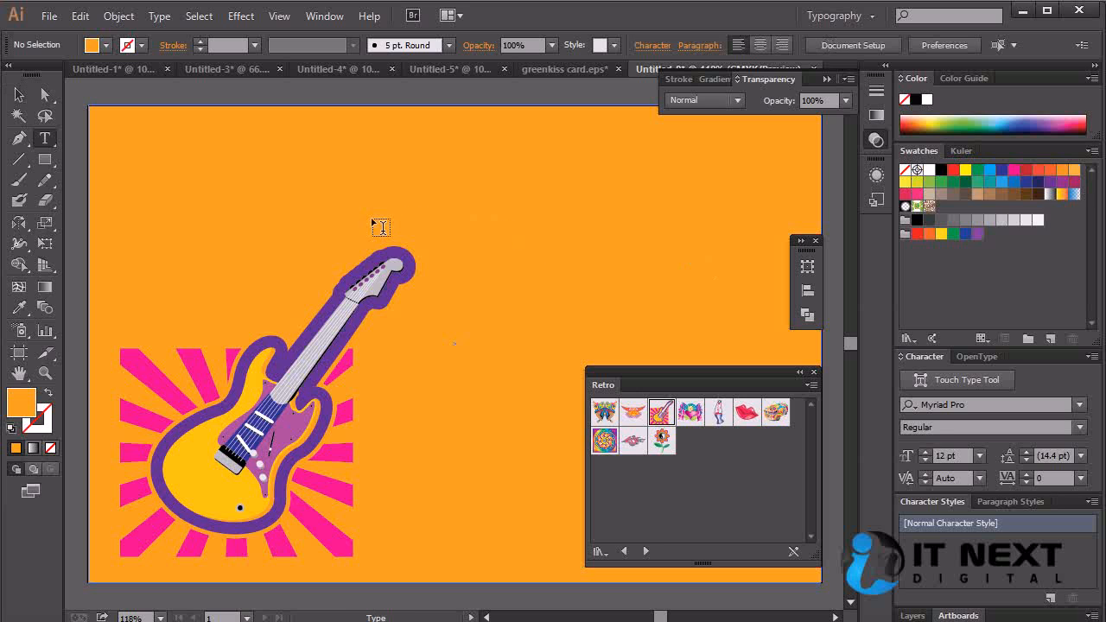
click(202, 182)
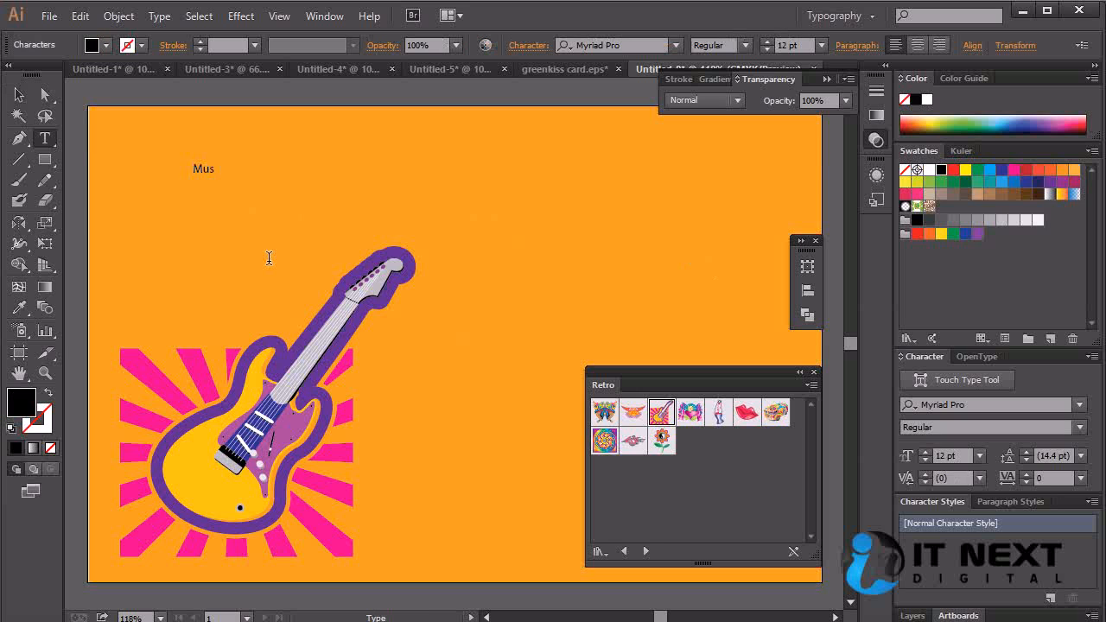
key(Escape)
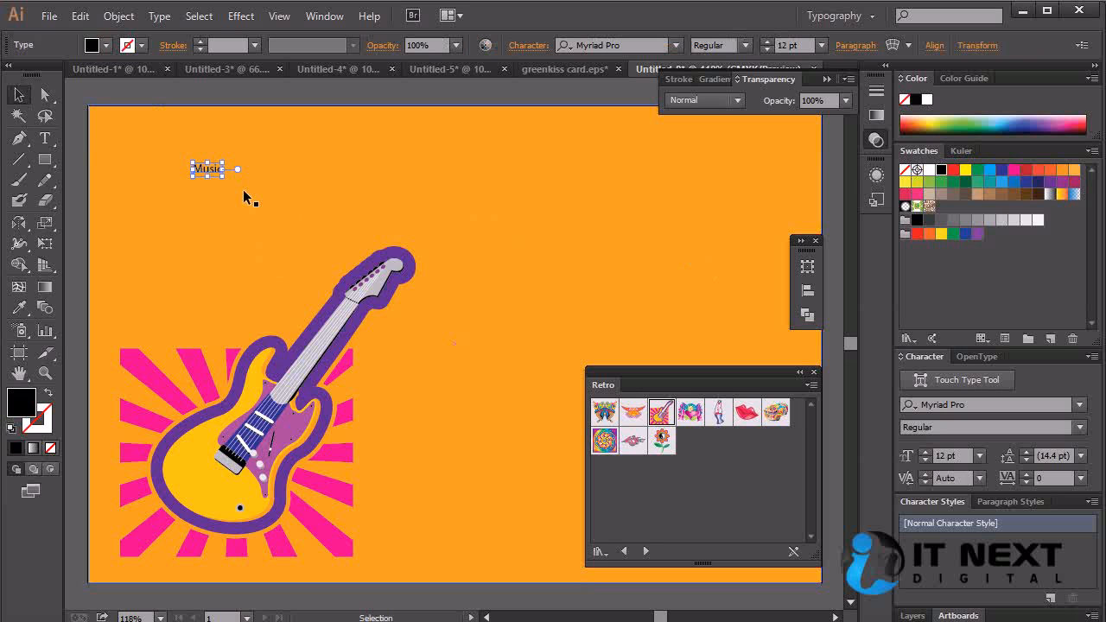
drag(221, 176, 560, 330)
drag(514, 275, 429, 214)
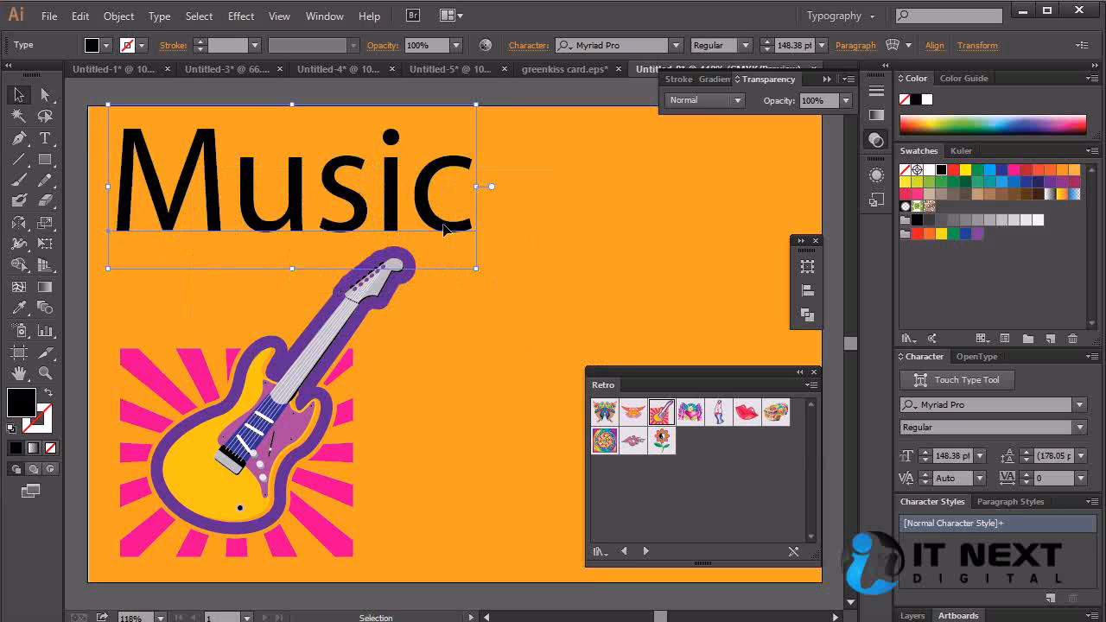
click(582, 161)
click(429, 204)
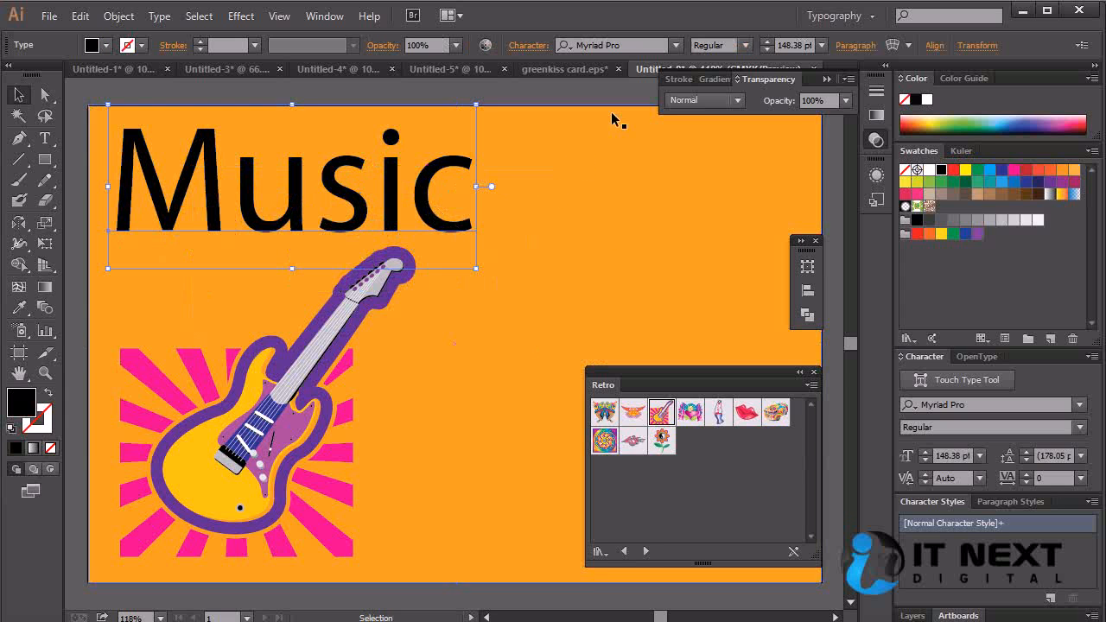
Insert "24h Non stop" in front of "Music" in the heading
key(t)
click(130, 208)
key(ctrl+a)
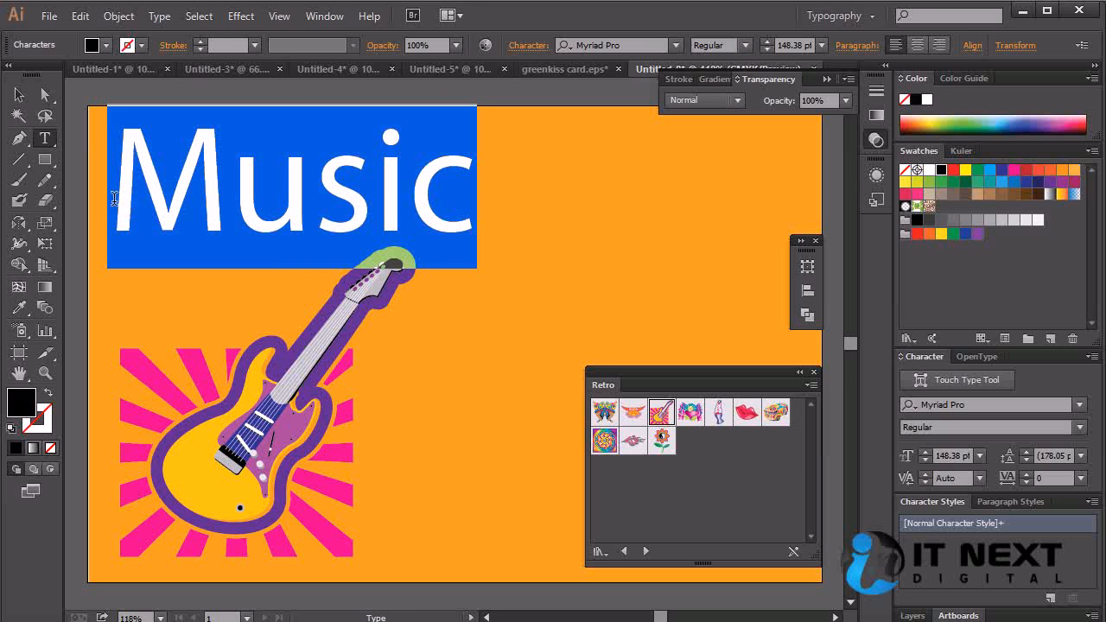
click(113, 198)
text(24)
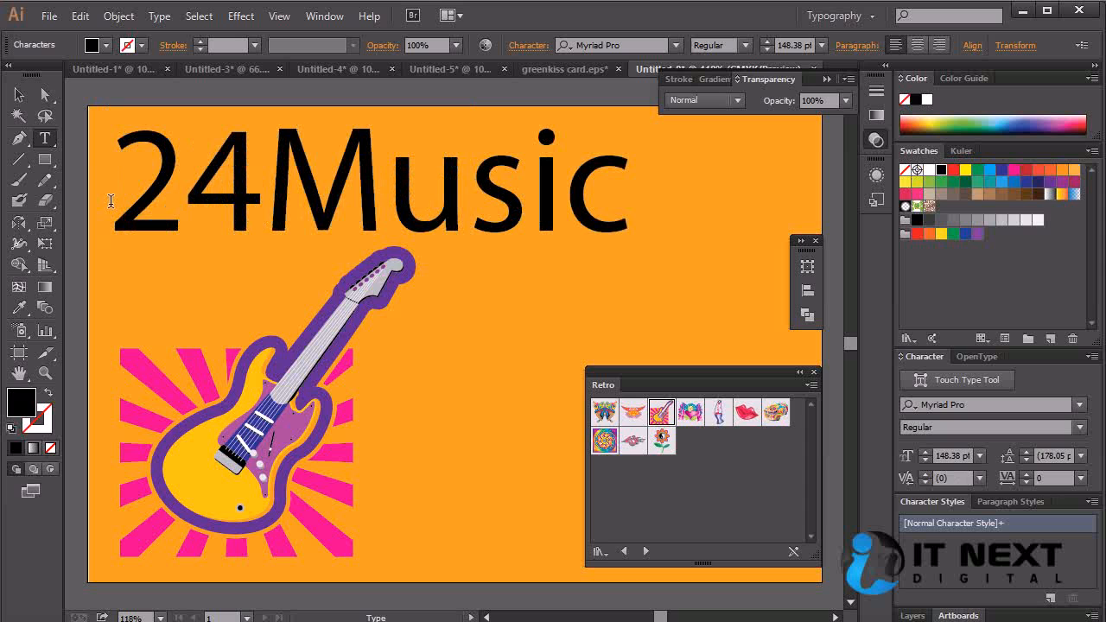
text(h)
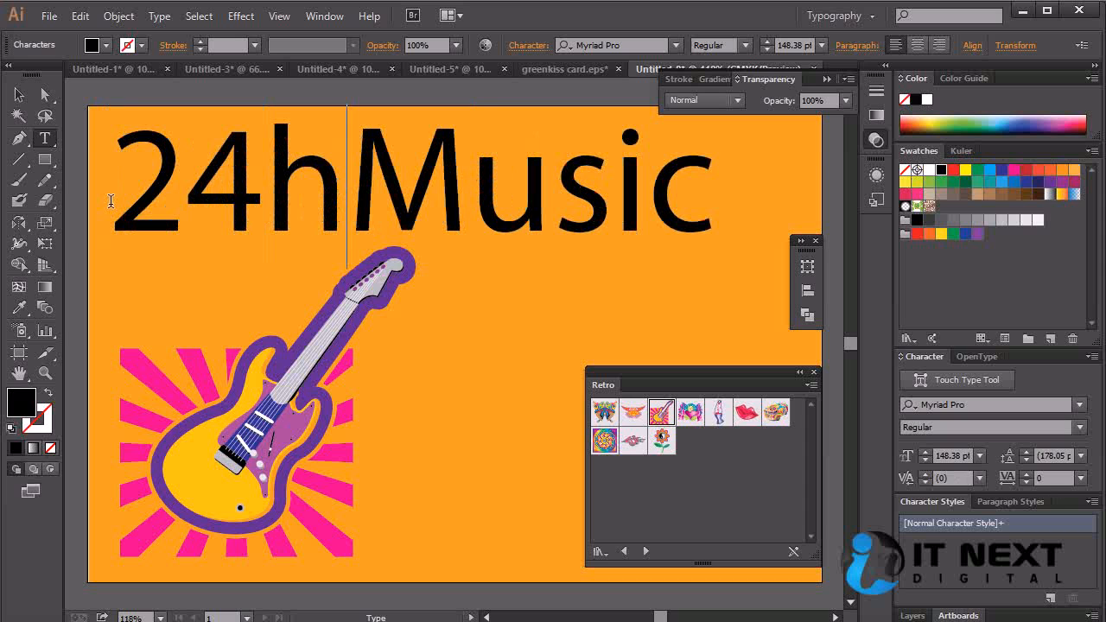
text( no)
key(BackSpace)
key(BackSpace)
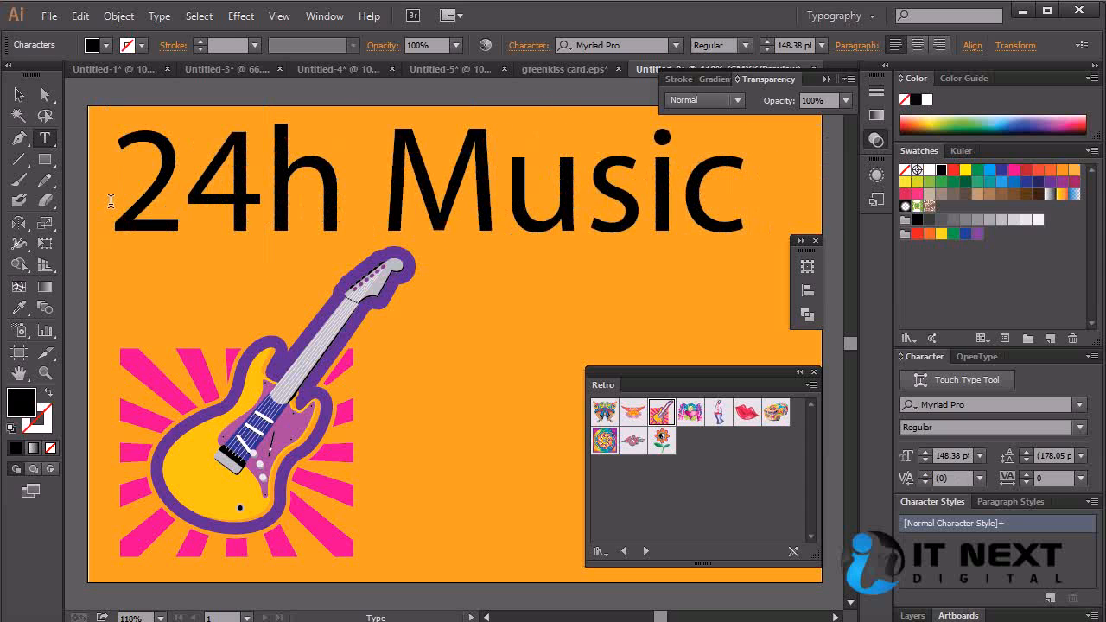
text(Non st)
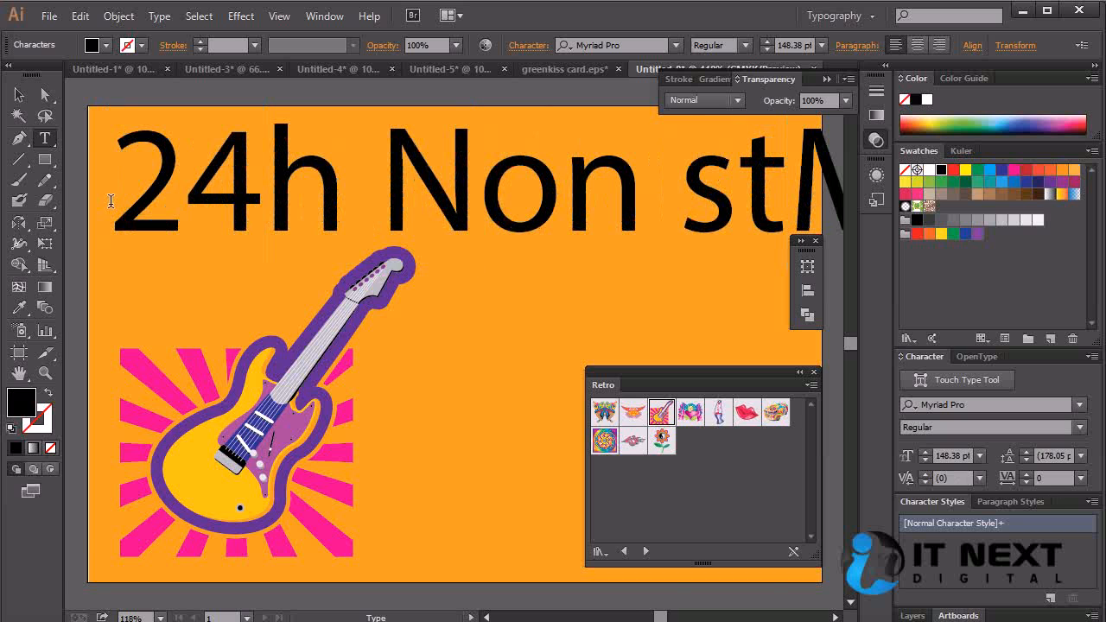
text(op)
Reduce the font size of the entire heading to 84.38 pt
key(ctrl+a)
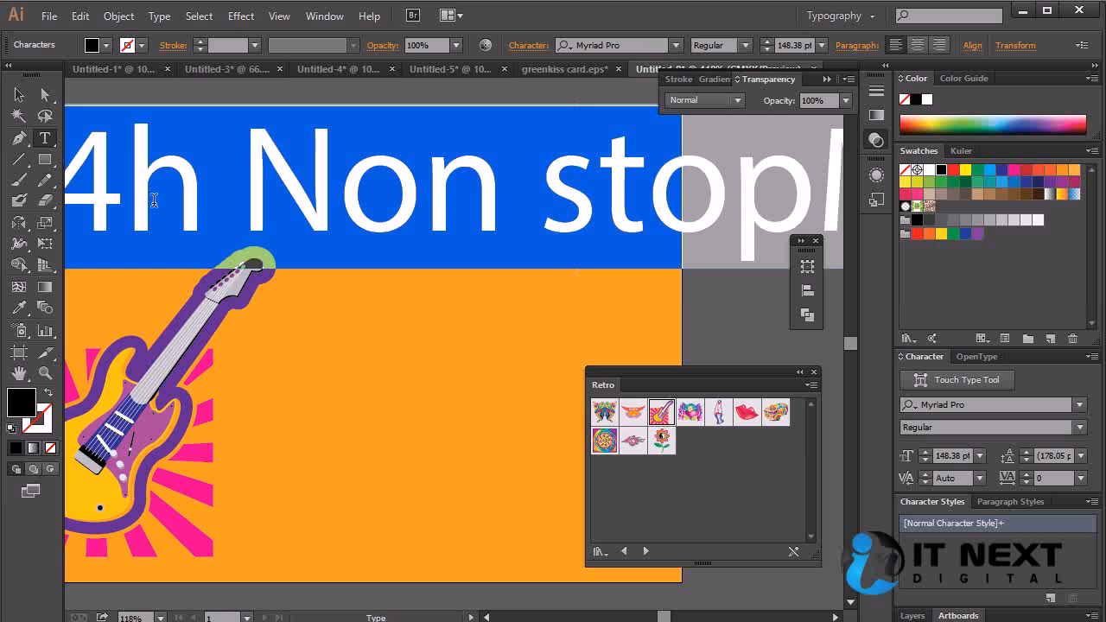
key(ctrl+shift+comma)
key(ctrl+shift+comma)
key(ctrl+shift+comma)
key(ctrl+shift+comma)
key(ctrl+shift+comma)
key(ctrl+shift+comma)
key(ctrl+shift+comma)
key(ctrl+shift+comma)
key(ctrl+shift+comma)
key(ctrl+shift+comma)
key(ctrl+shift+comma)
key(ctrl+shift+comma)
key(ctrl+shift+comma)
key(ctrl+shift+comma)
key(ctrl+shift+comma)
key(ctrl+shift+comma)
key(ctrl+shift+comma)
key(ctrl+shift+comma)
key(ctrl+shift+comma)
key(ctrl+shift+comma)
key(ctrl+shift+comma)
key(ctrl+shift+comma)
key(ctrl+shift+comma)
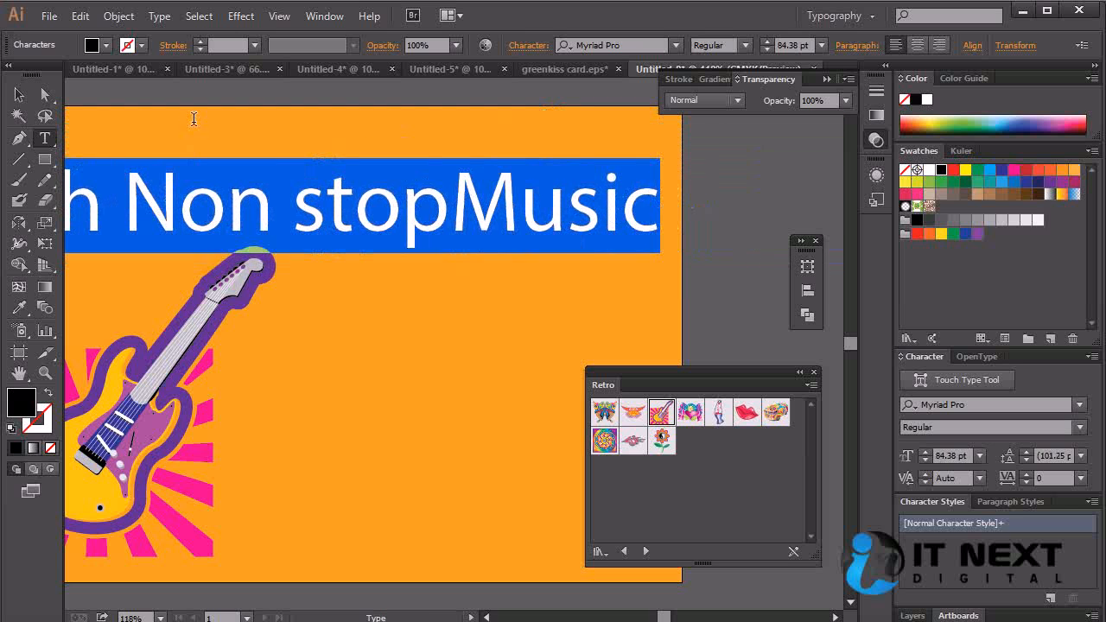
Capitalize the "s" in "stop" and separate it from "Music" so the heading reads "24h Non Stop Music"
click(327, 218)
drag(327, 218, 308, 218)
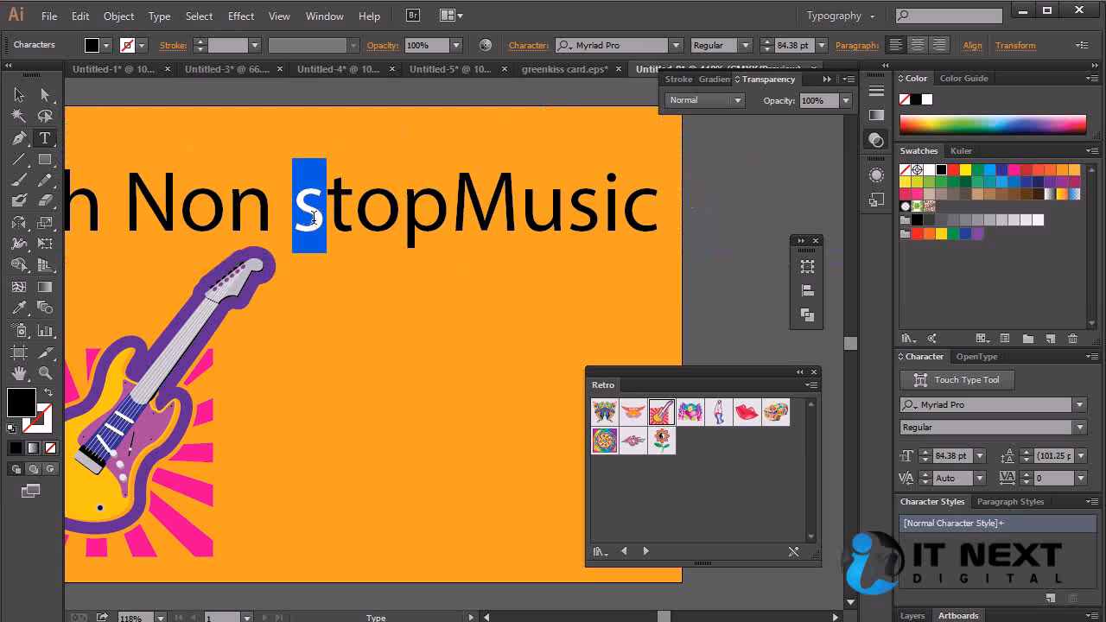
text(S)
click(458, 221)
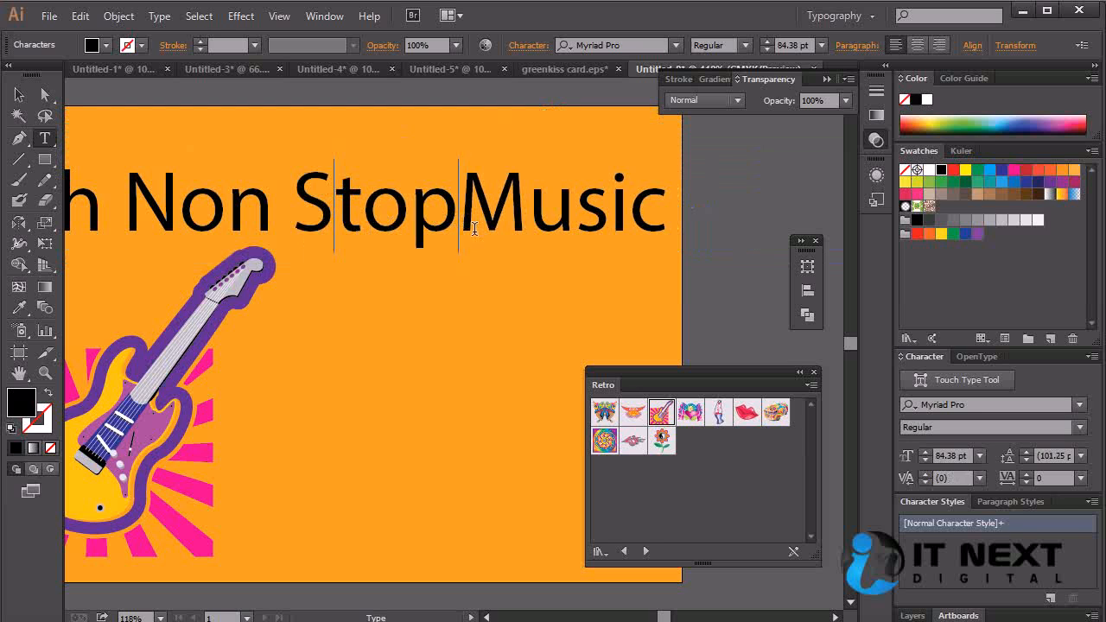
Reduce the entire heading's font size to 78.38 pt and move it slightly up within the space above the guitar
key(ctrl+a)
key(ctrl+shift+comma)
key(ctrl+shift+comma)
key(ctrl+shift+comma)
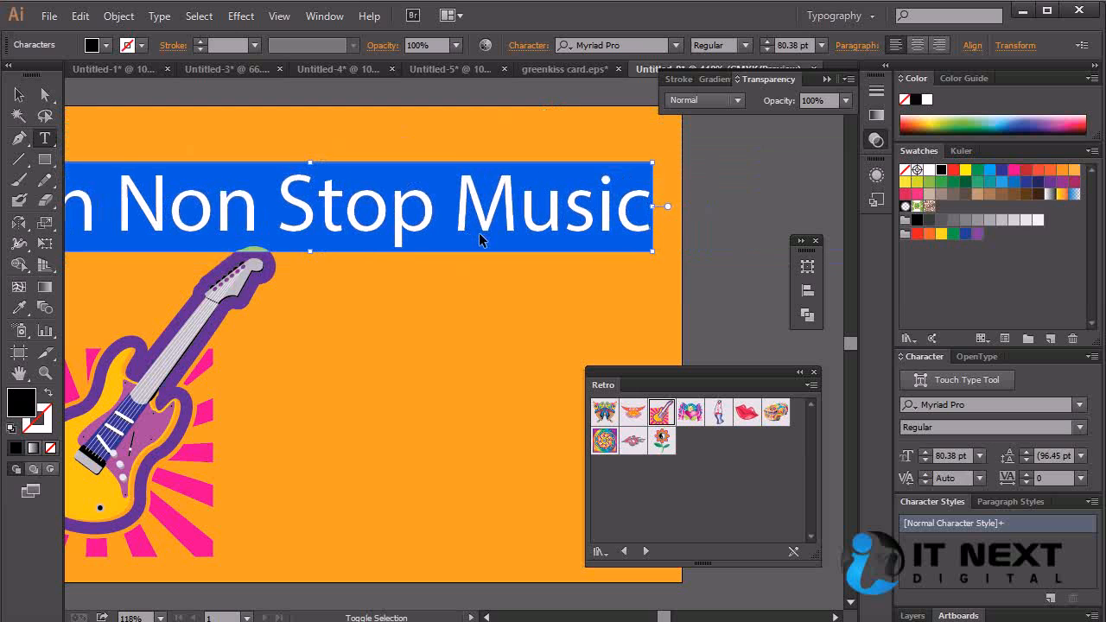
click(17, 115)
drag(200, 172, 334, 203)
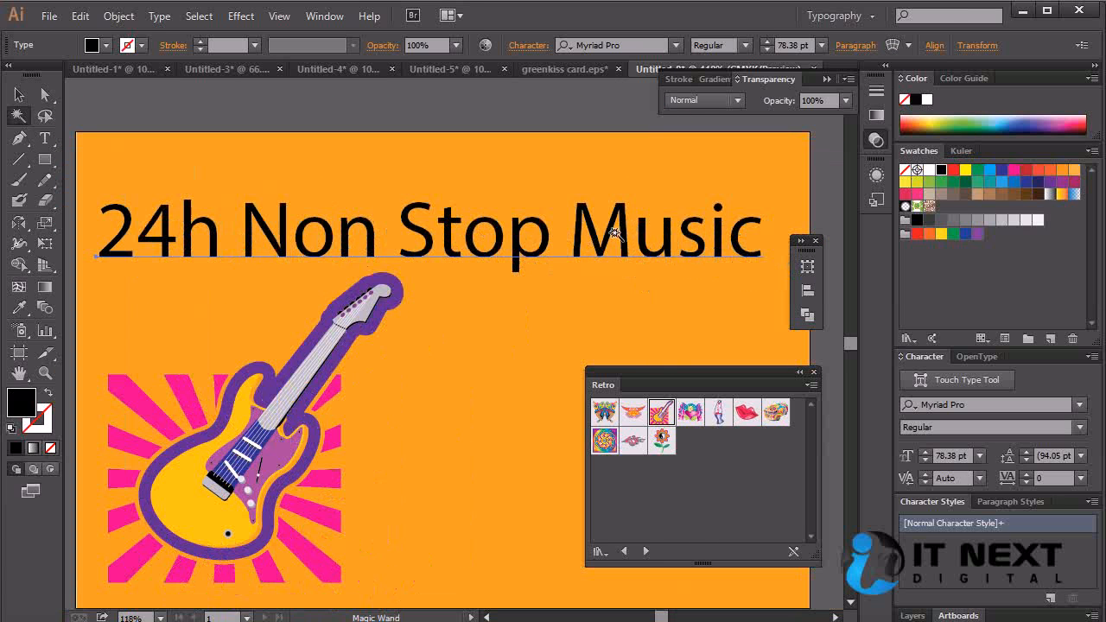
click(18, 94)
drag(649, 250, 662, 227)
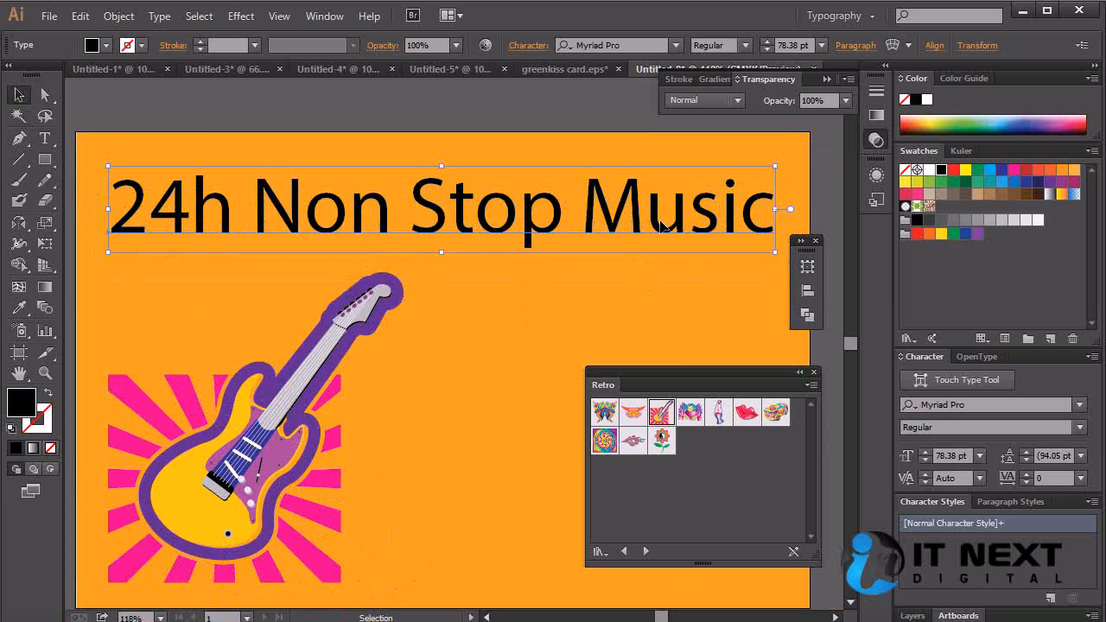
Change the heading's font to Bauer Bodoni Std 2 Bold Condensed
click(643, 48)
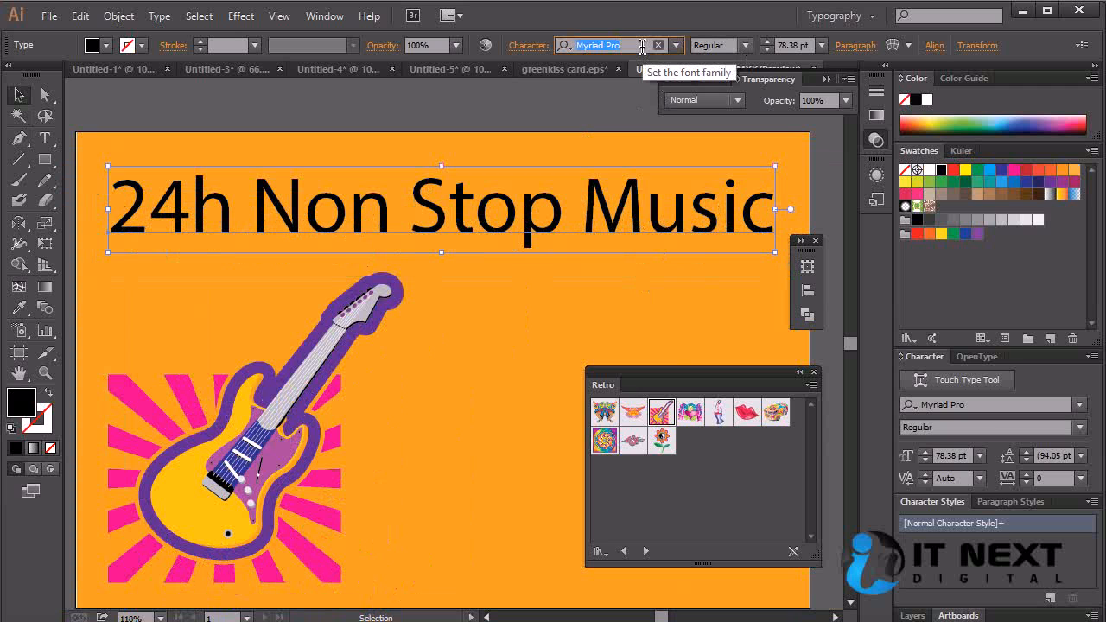
text(bod)
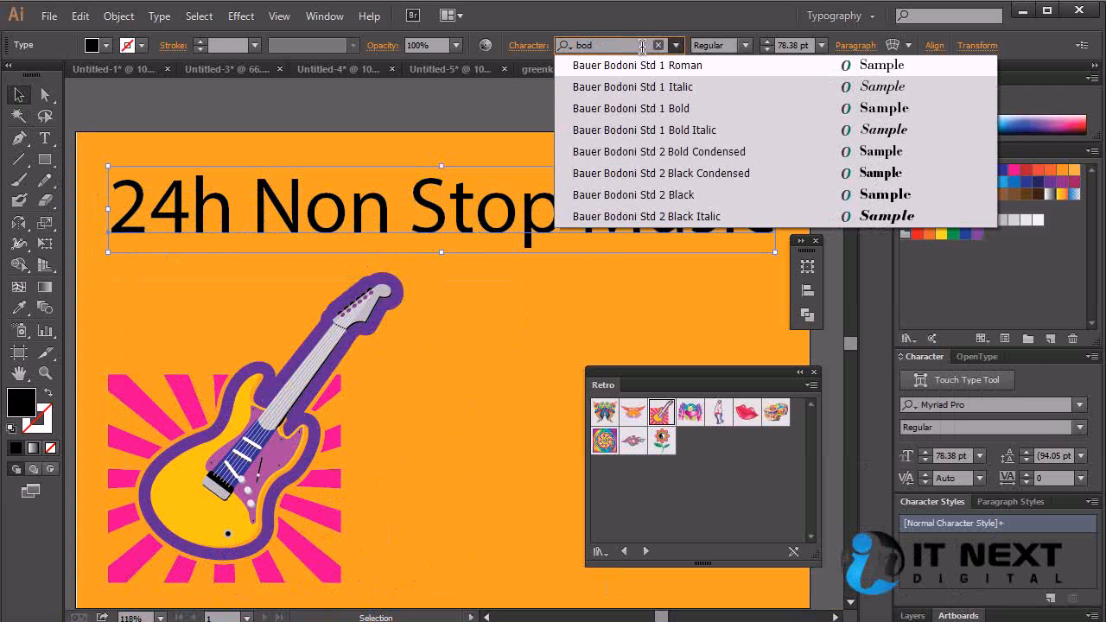
click(700, 152)
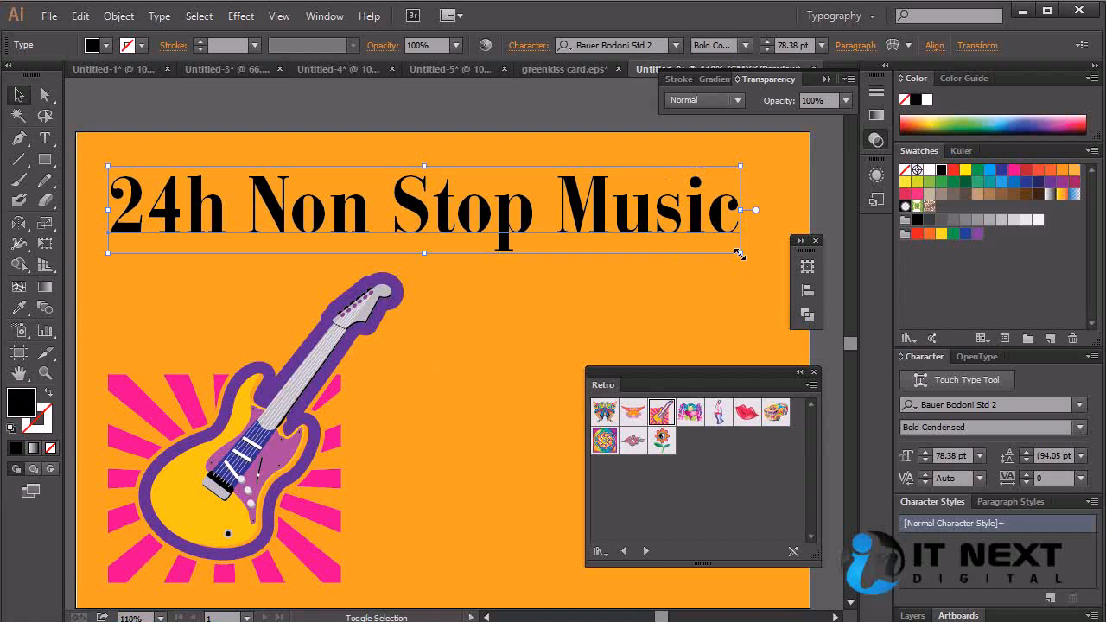
Scale the heading up to about 83.83 pt, shift it slightly up and deselect it
drag(741, 255, 788, 264)
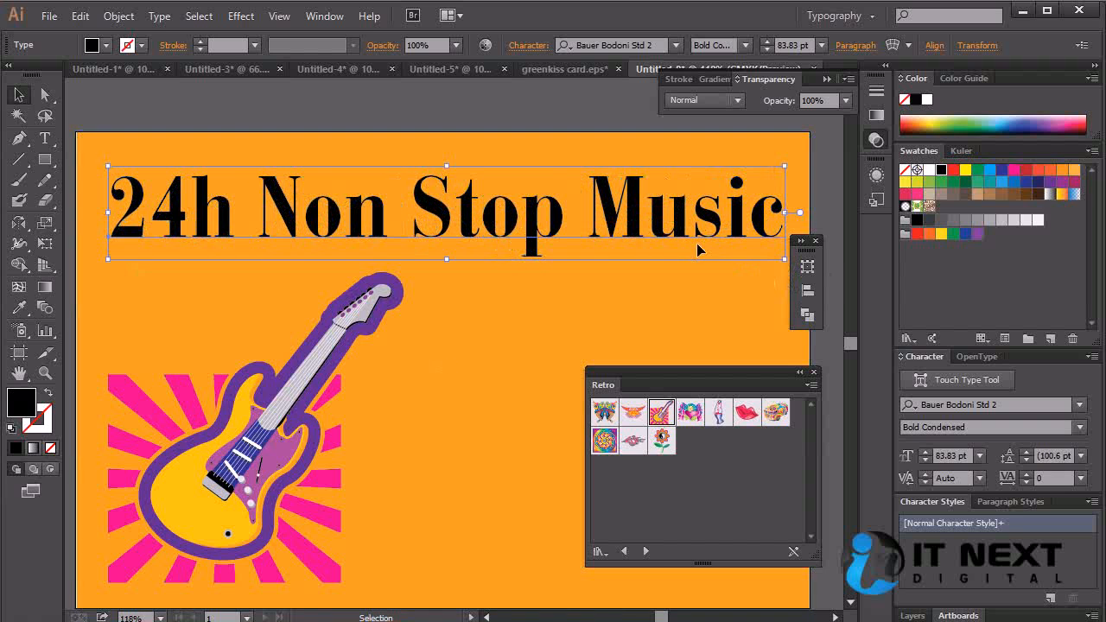
drag(551, 223, 550, 222)
click(553, 135)
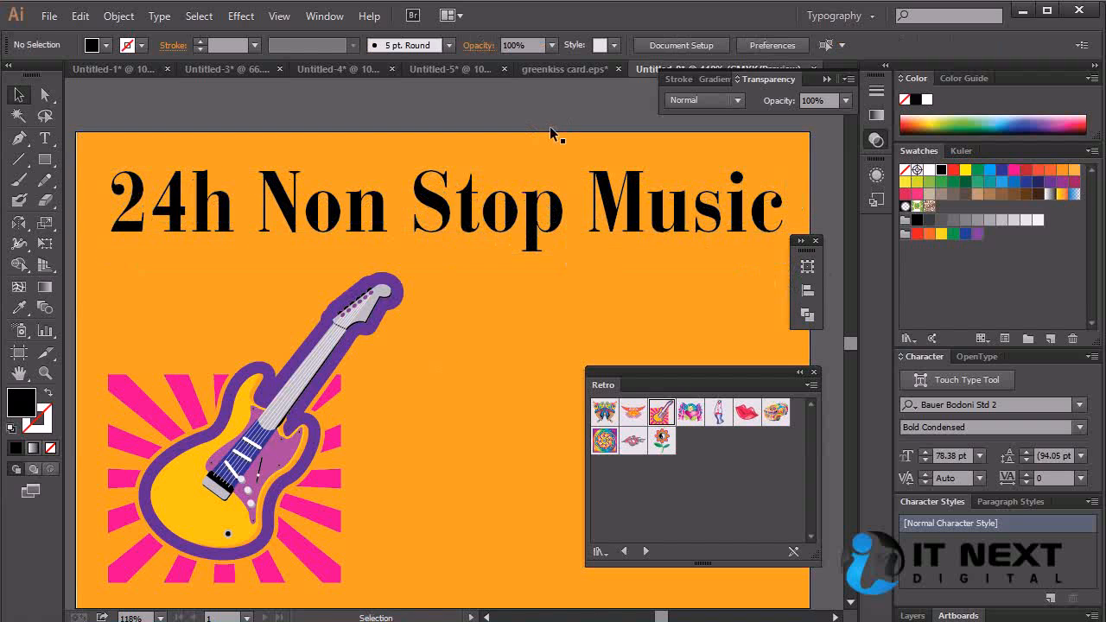
Match the heading's fill to the pink of the guitar's sunburst using the Eyedropper, and deselect it
click(534, 231)
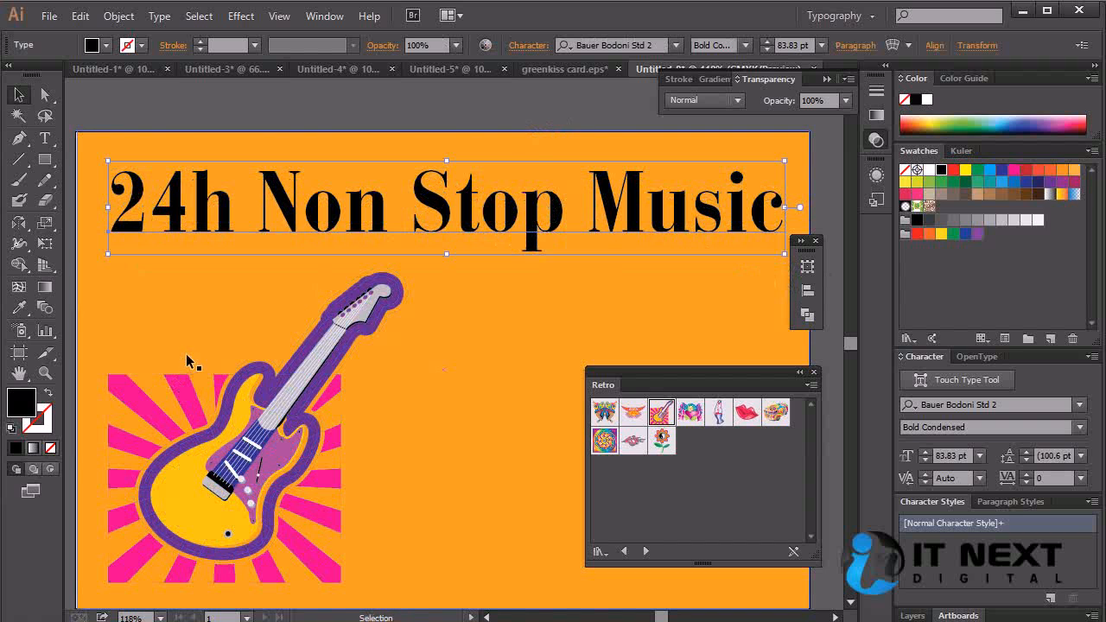
key(i)
click(152, 391)
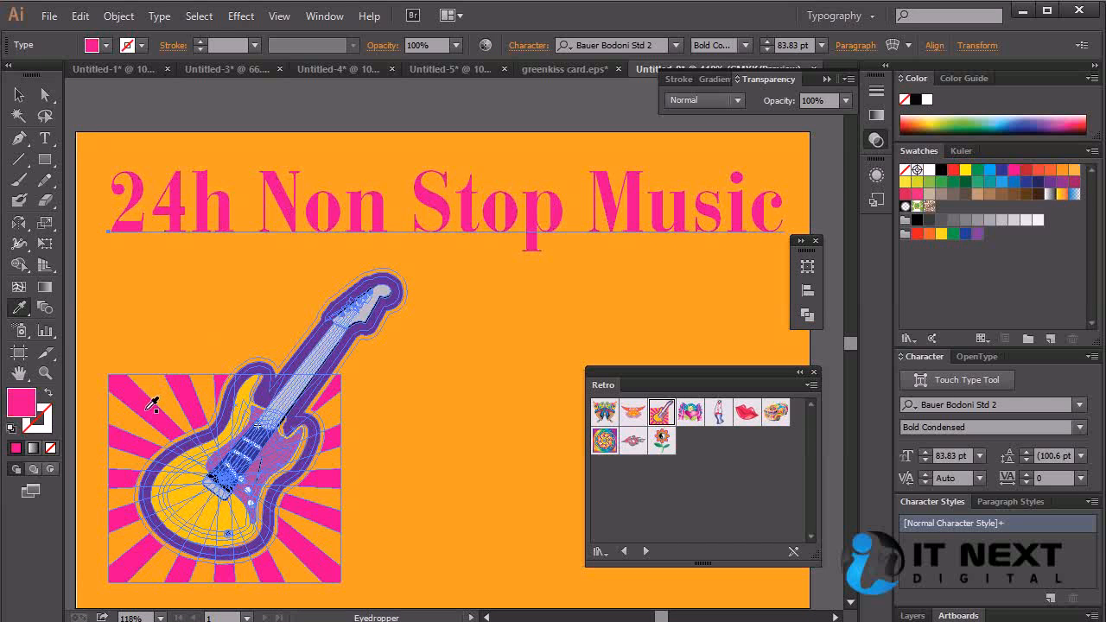
key(v)
click(311, 121)
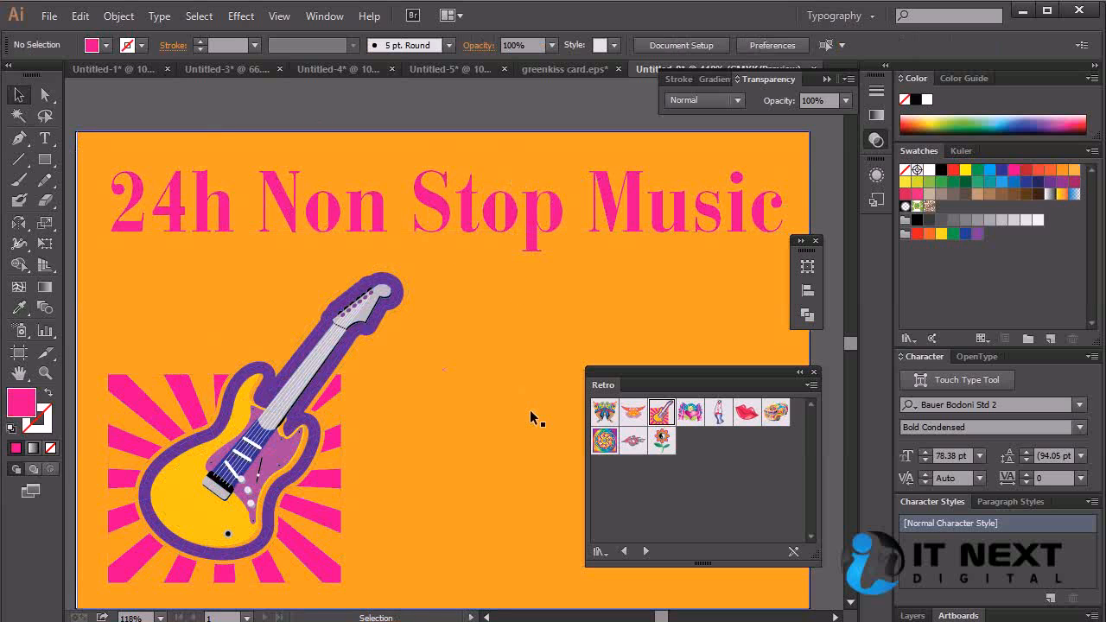
Try a white (#ffffff) fill on the heading directly over the orange background and undo it
click(524, 234)
shift+click(311, 337)
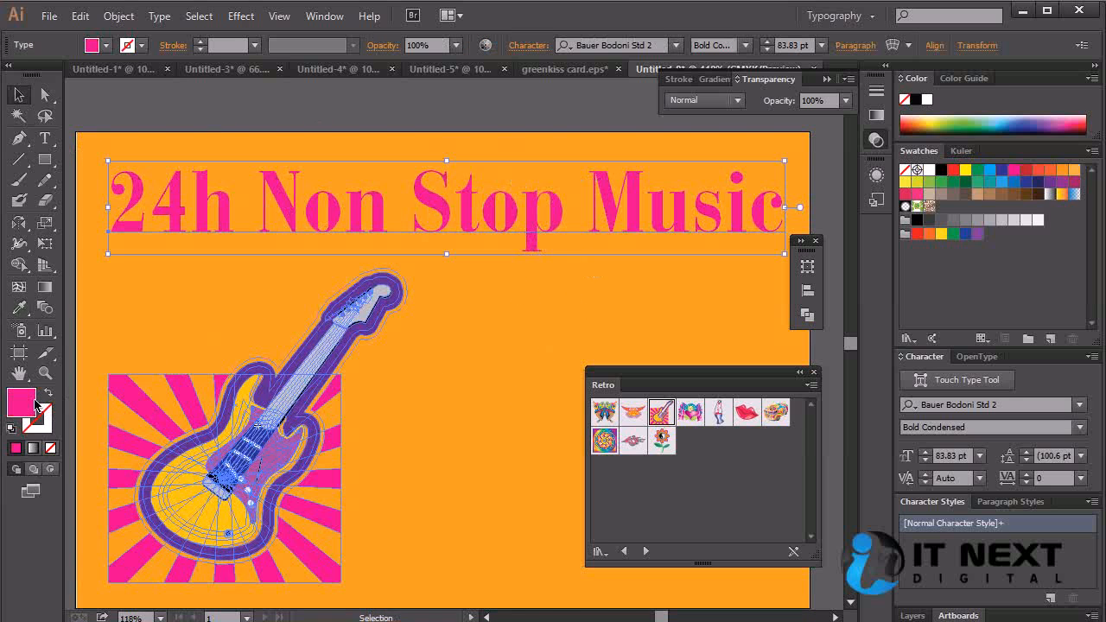
double_click(26, 400)
click(699, 314)
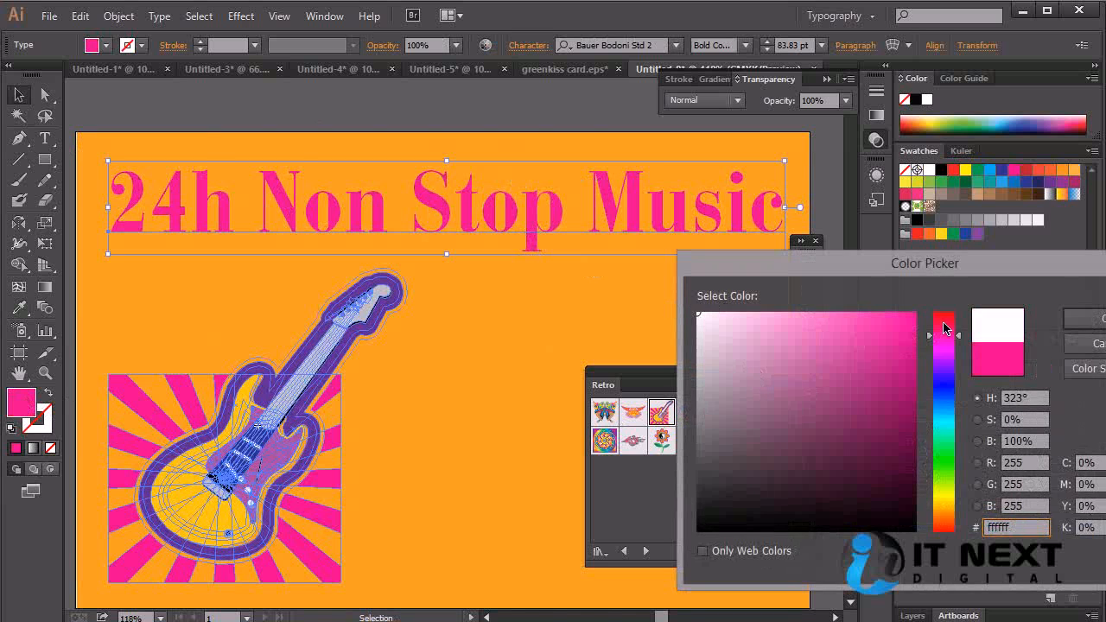
click(1077, 324)
key(ctrl+z)
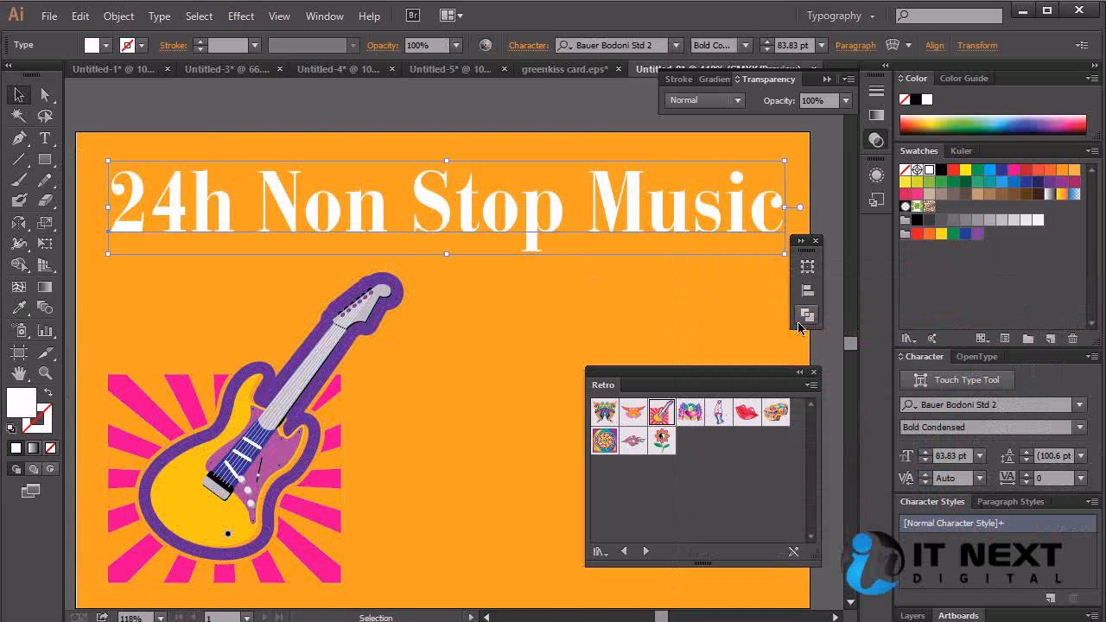
click(563, 121)
Draw a rectangular band across the artboard's full width behind the heading, sending it backward beneath the text
click(522, 359)
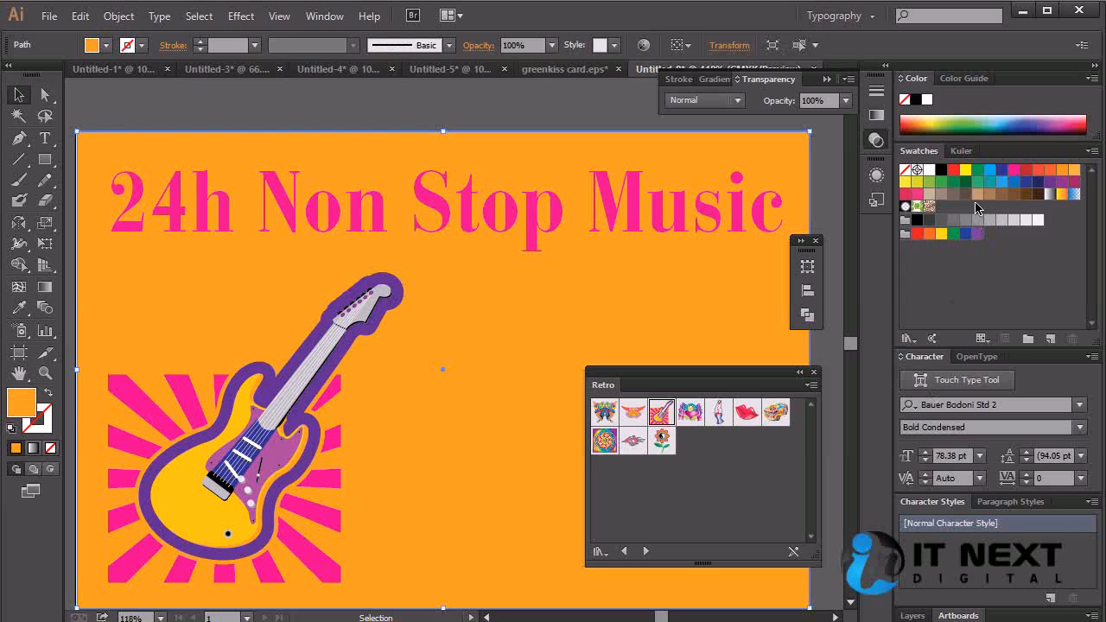
click(45, 159)
drag(71, 132, 813, 263)
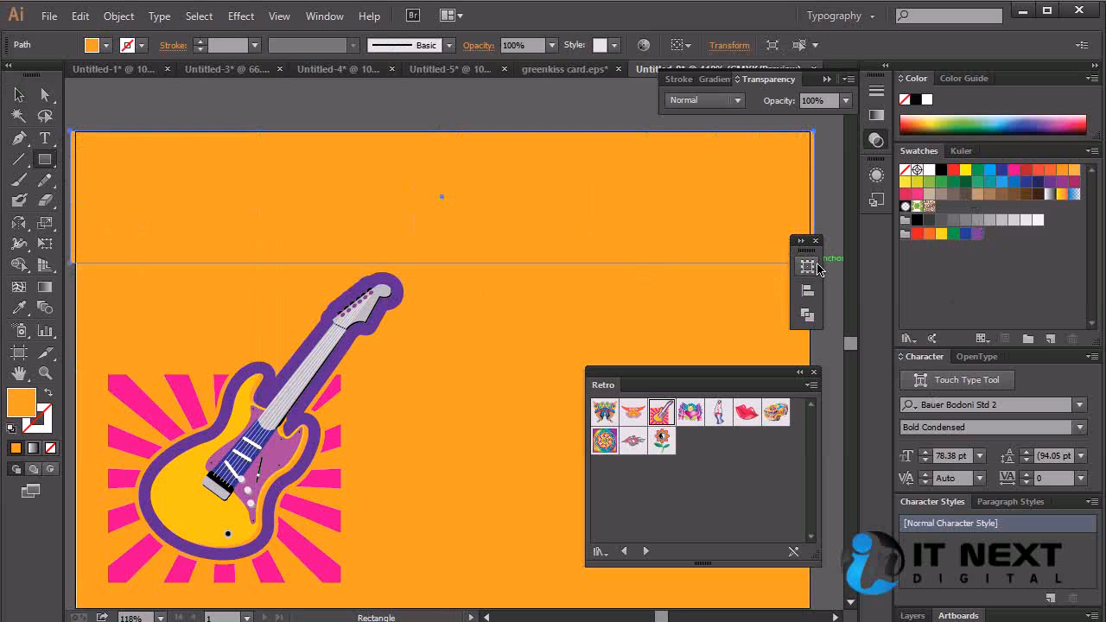
key(ctrl+[)
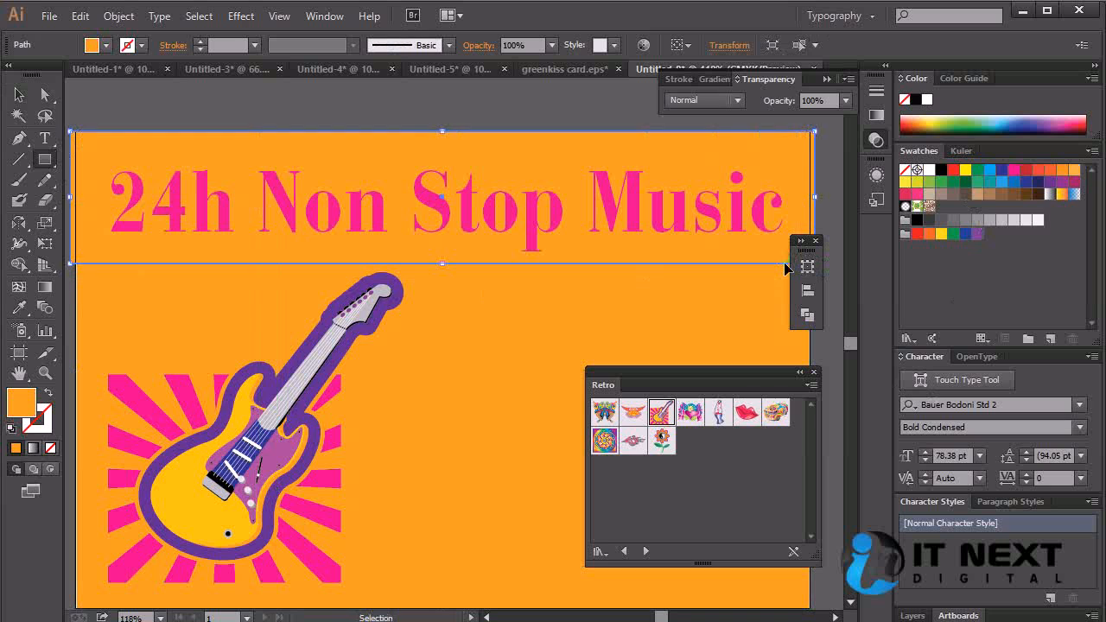
Match the heading band's fill to the pink of the guitar's sunburst using the Eyedropper
double_click(22, 402)
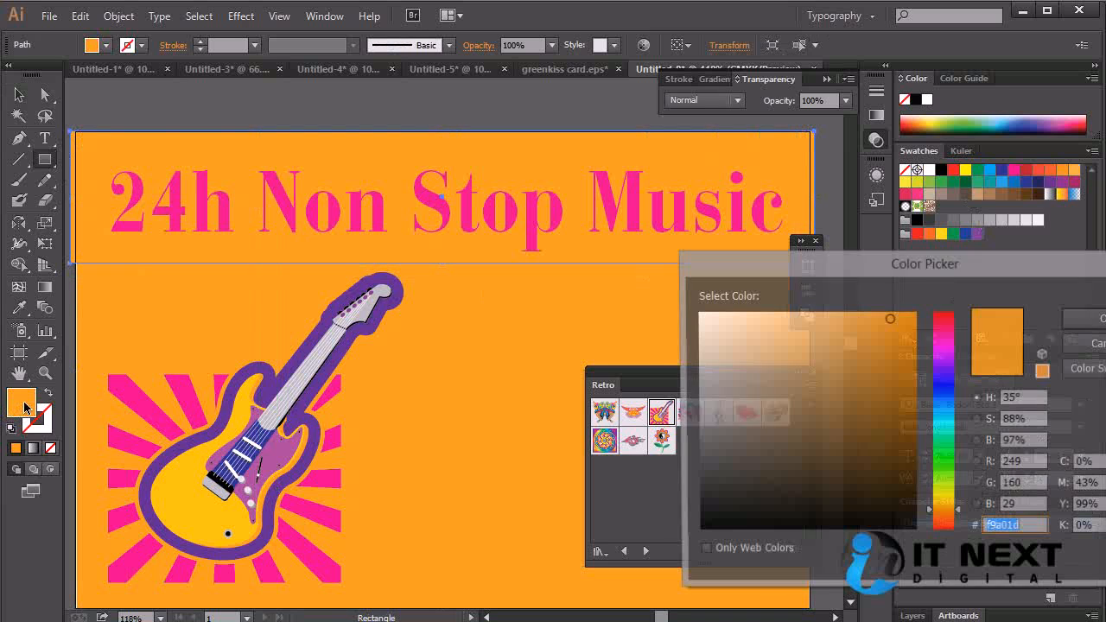
click(1089, 343)
key(i)
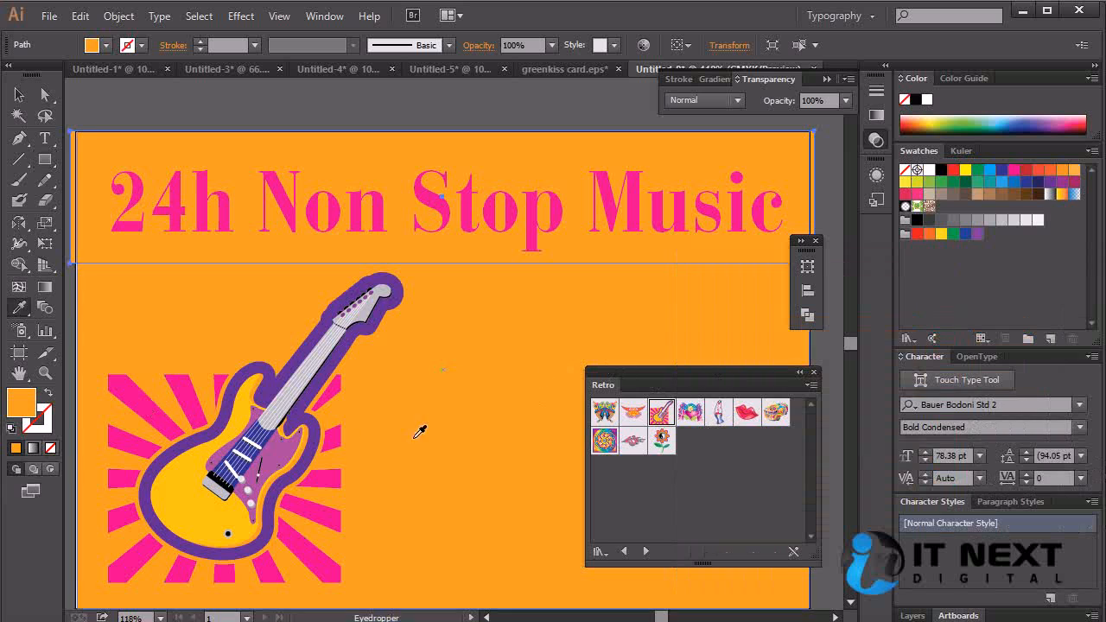
click(331, 444)
Fill the heading text with white (#ffffff) over the pink band and deselect it
click(18, 94)
click(337, 203)
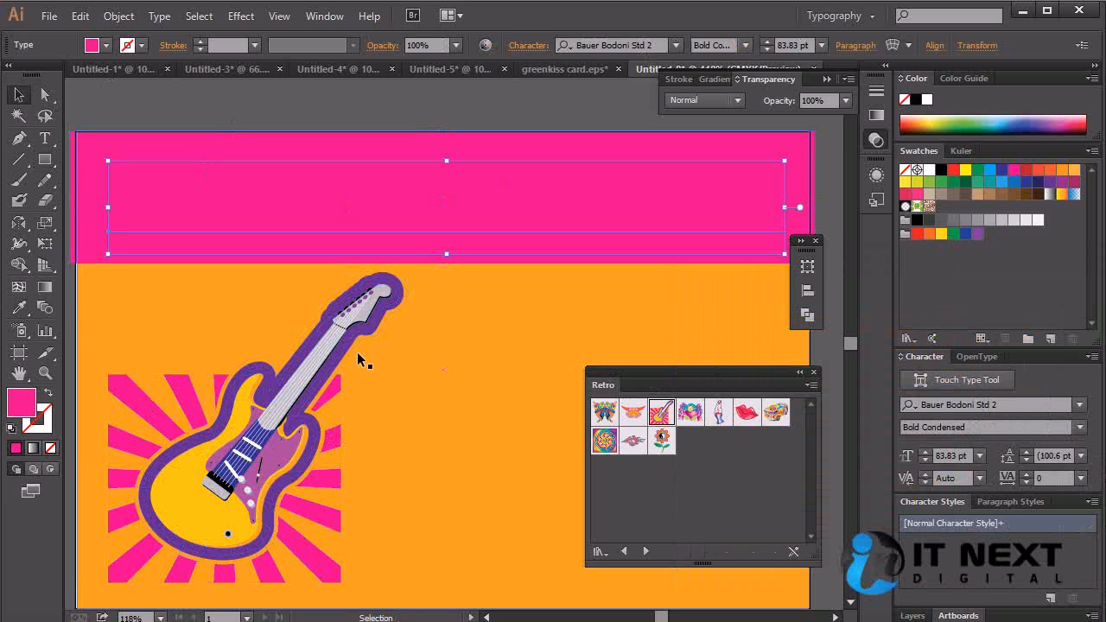
key(i)
click(143, 427)
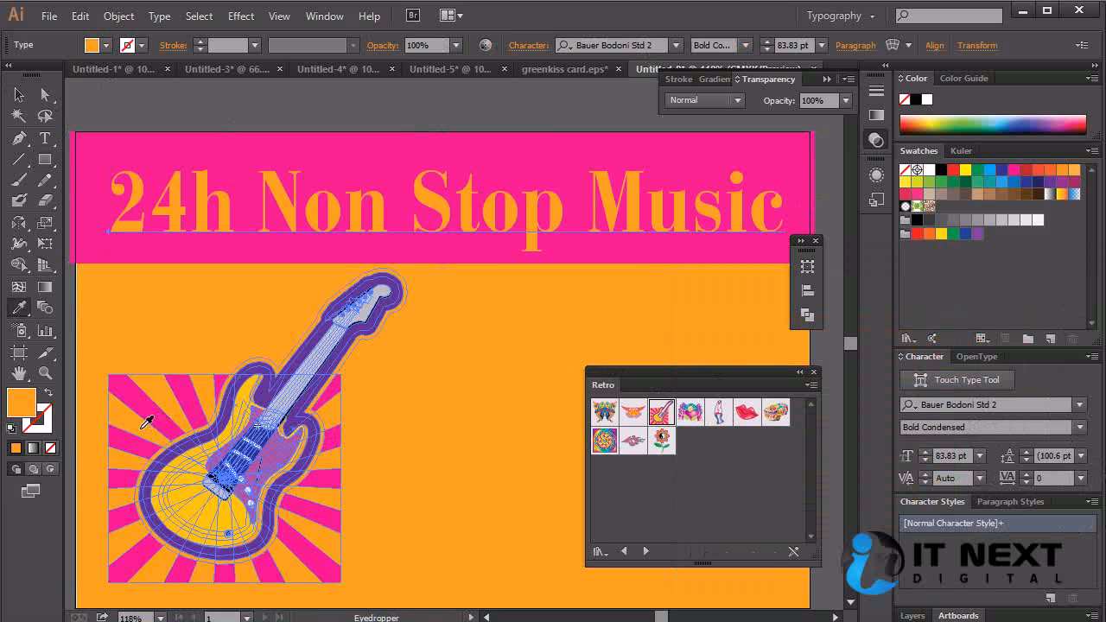
double_click(23, 403)
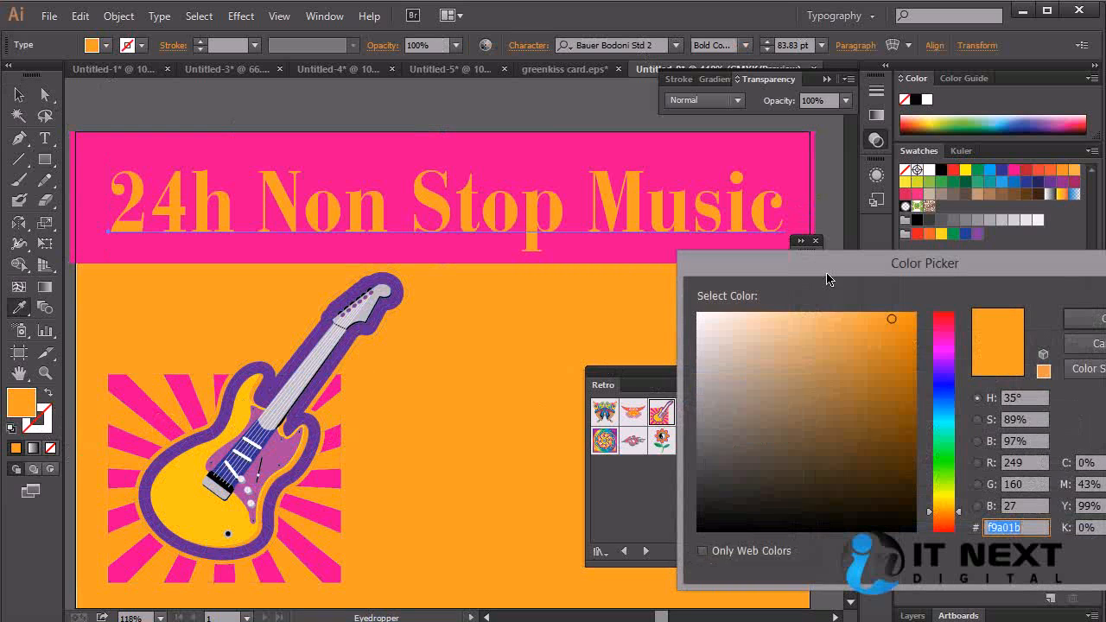
click(698, 315)
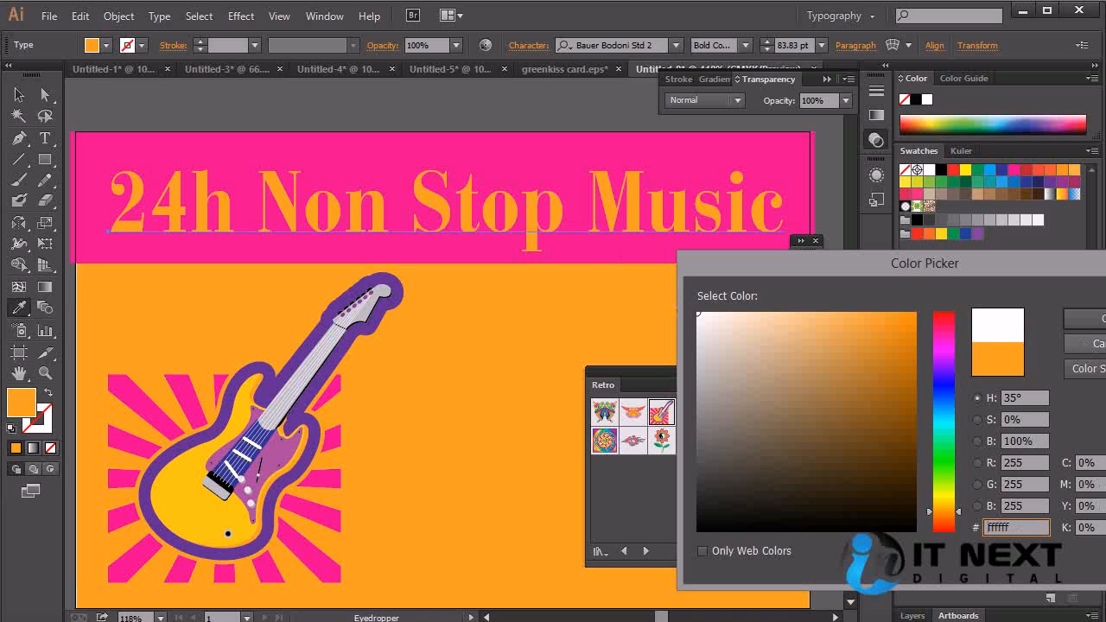
click(1084, 319)
key(v)
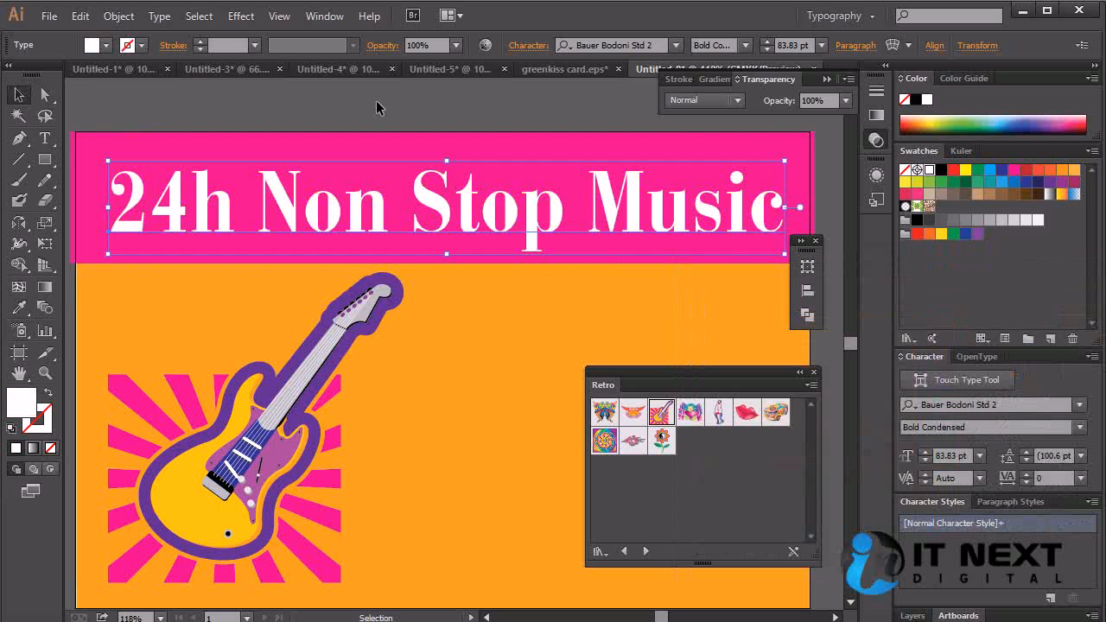
click(377, 104)
Trim the pink band's right side to meet the artboard's right edge, and deselect it
mouse_move(535, 264)
mouse_down()
mouse_move(513, 244)
mouse_move(534, 274)
mouse_up()
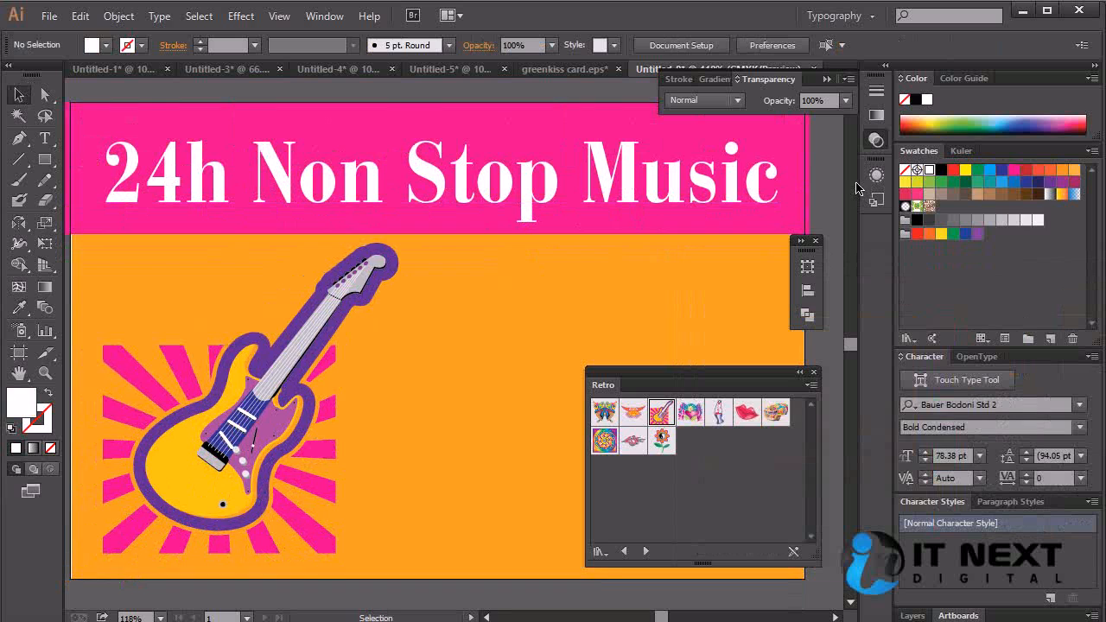
click(767, 223)
click(815, 207)
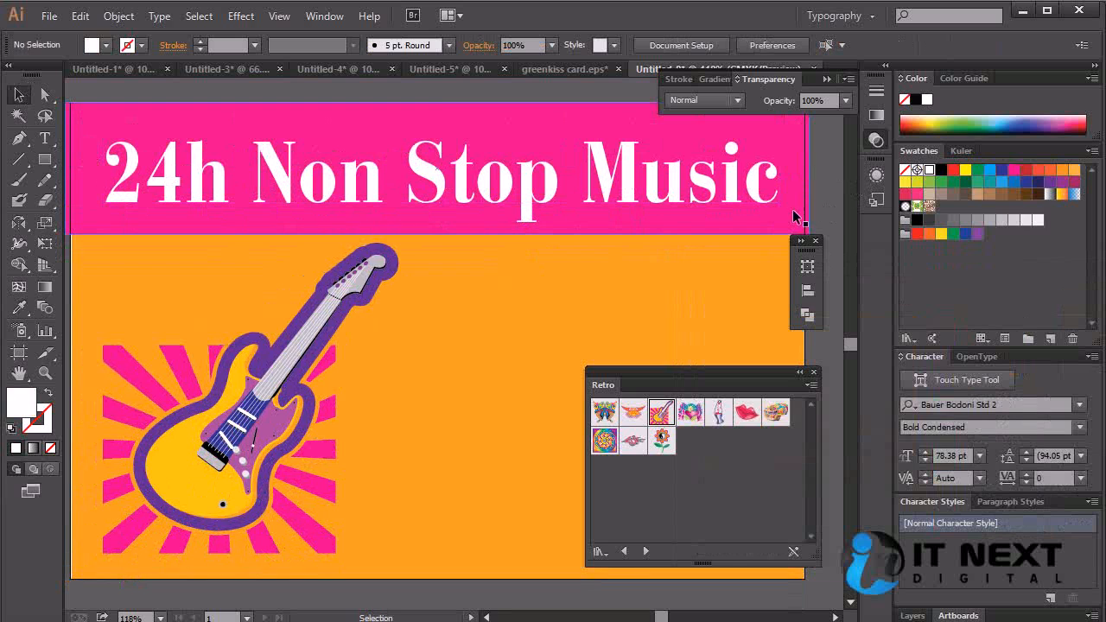
click(801, 214)
drag(813, 173, 804, 171)
click(825, 197)
drag(597, 304, 579, 261)
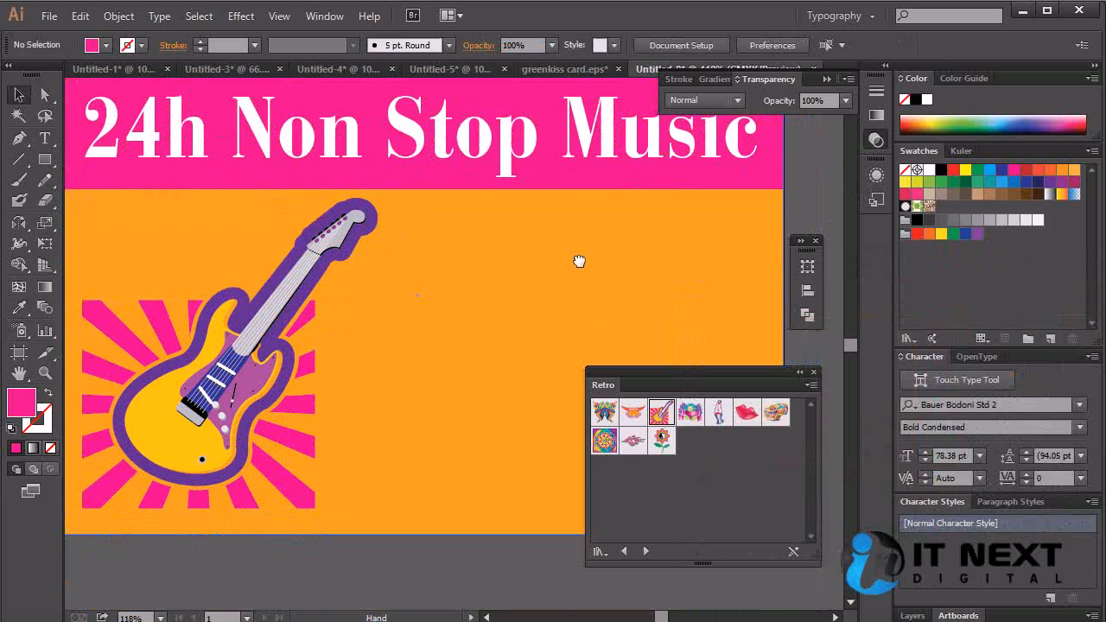
Place the photo 1438184_98376336.jpg from the CC folder on the Backup2014 (G:) drive onto the poster
click(49, 16)
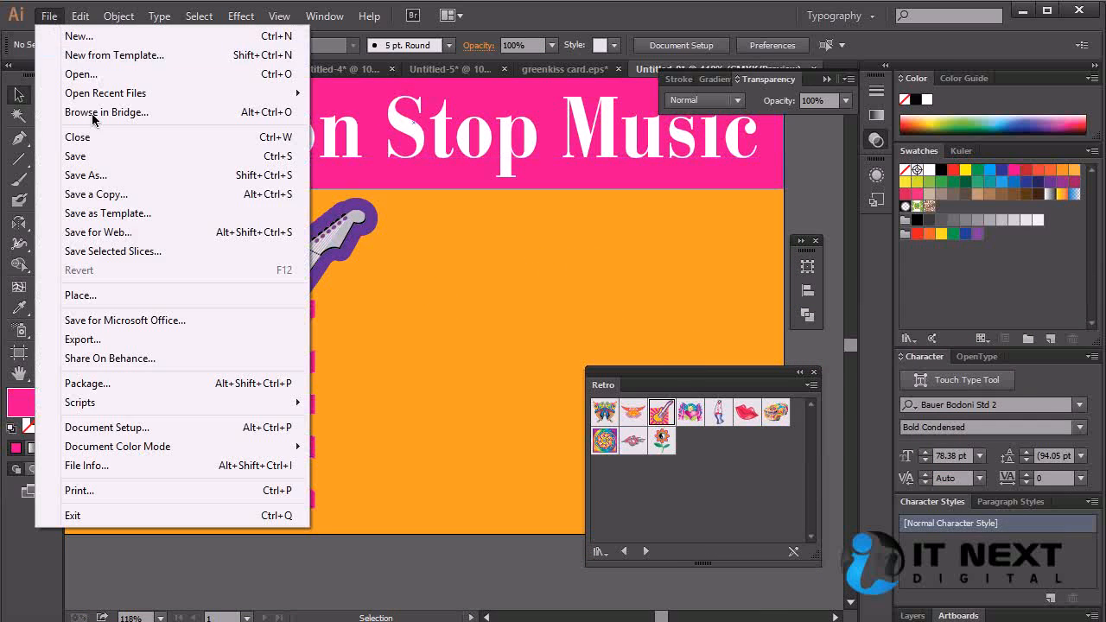
click(137, 295)
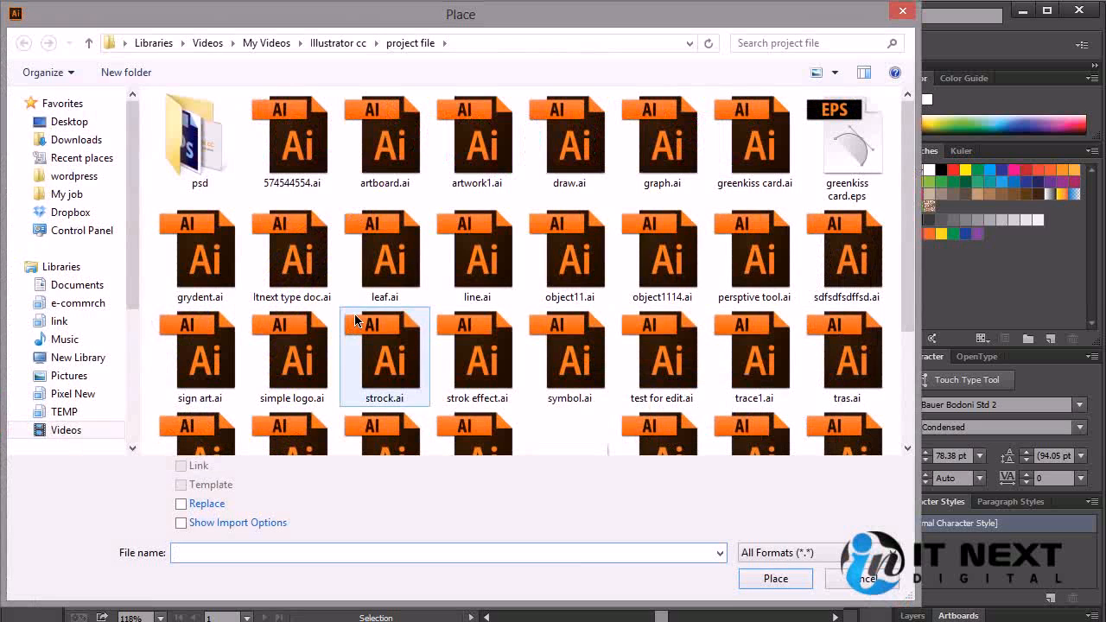
drag(136, 247, 130, 365)
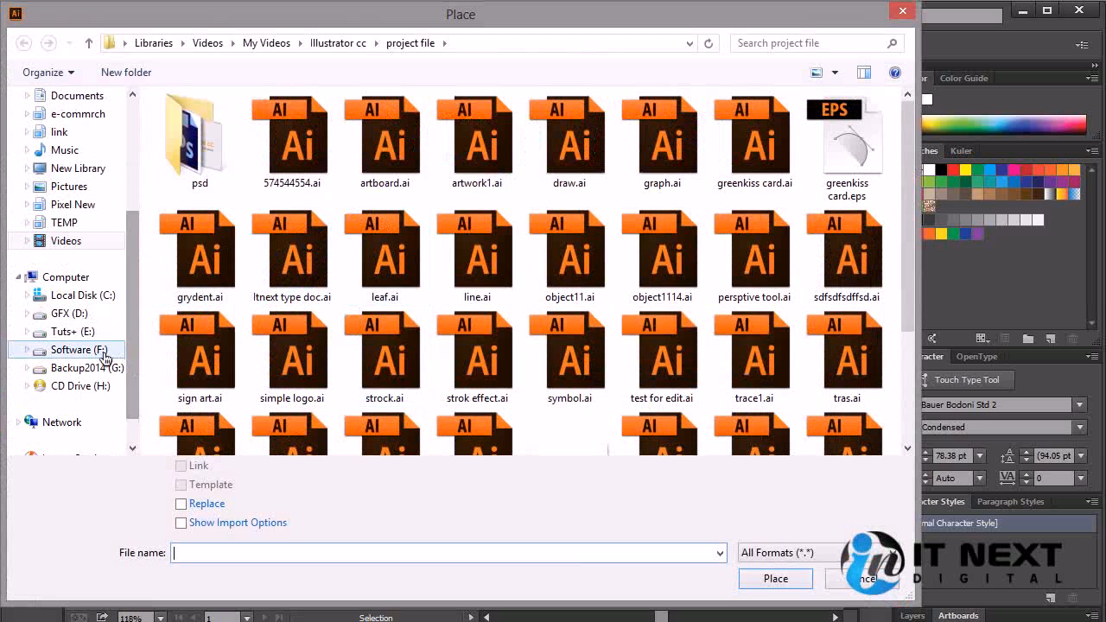
click(97, 370)
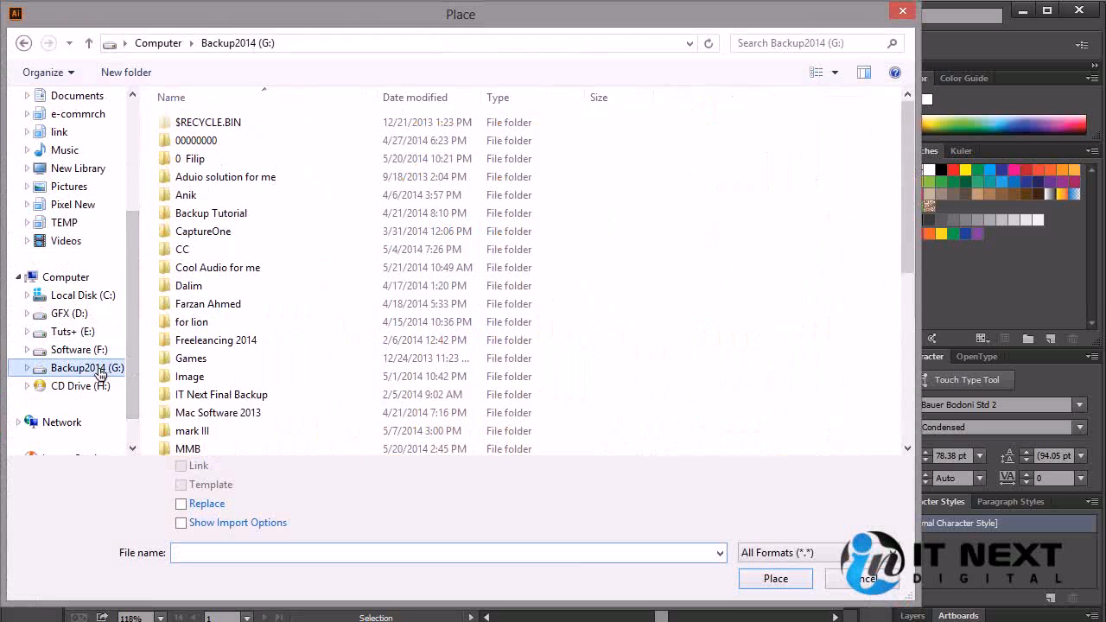
click(208, 250)
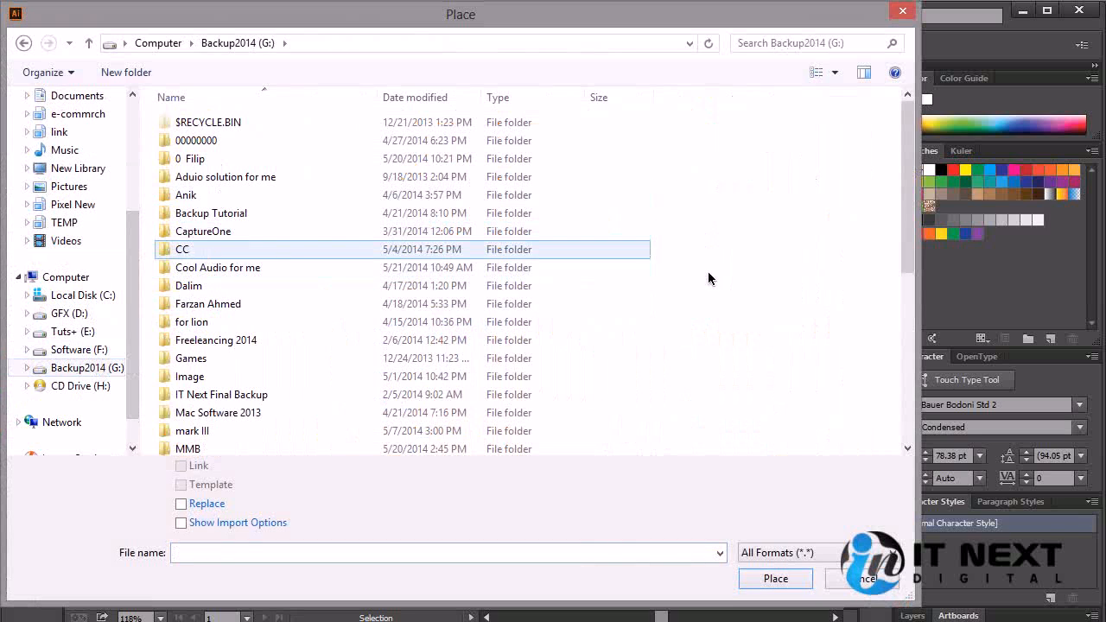
double_click(235, 257)
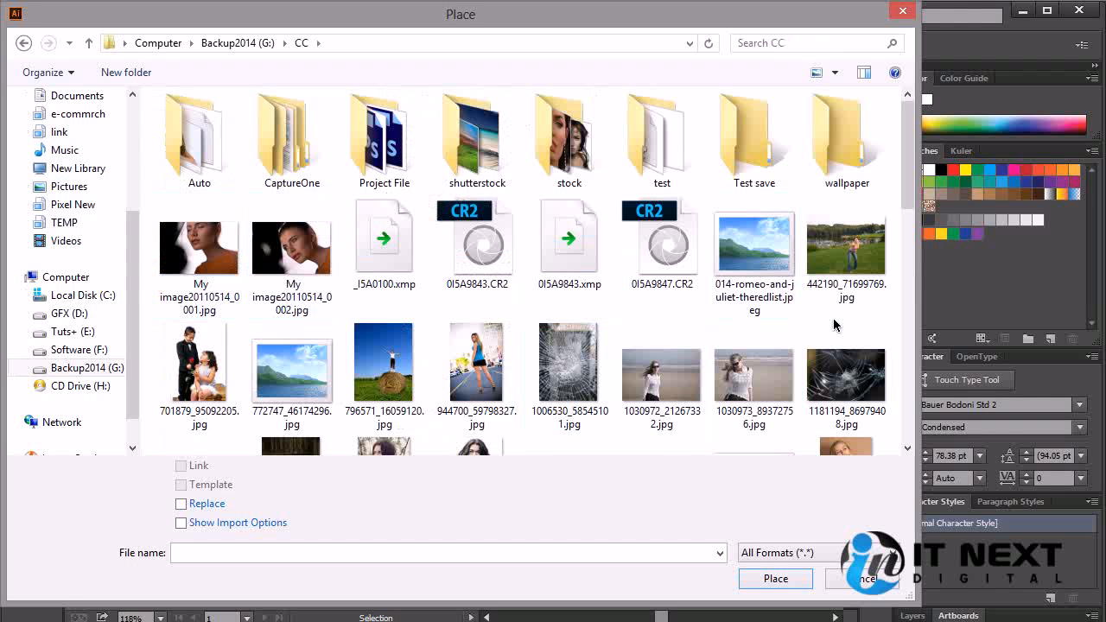
drag(907, 197, 896, 295)
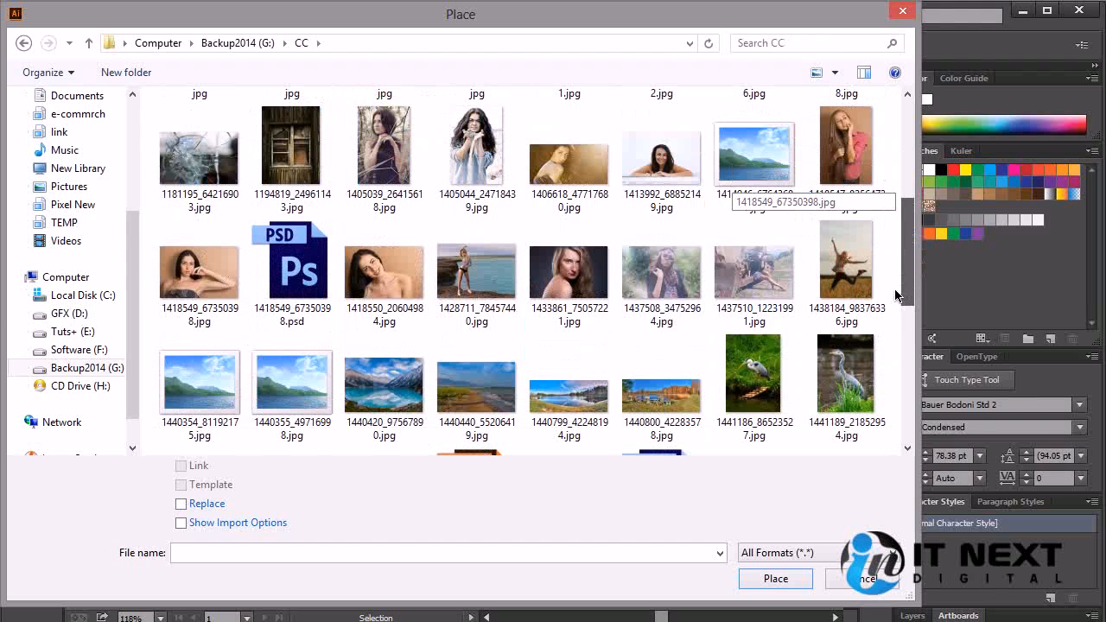
double_click(846, 264)
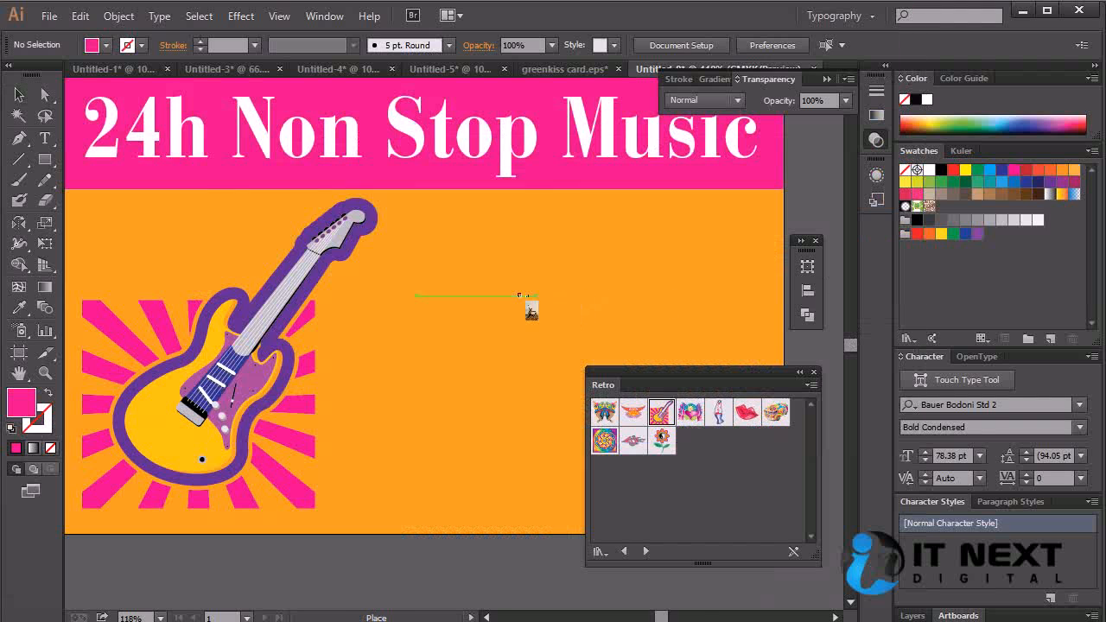
click(512, 295)
Scale the placed photo down proportionally and position it beside the guitar, over the right part of the artboard
drag(631, 349, 371, 176)
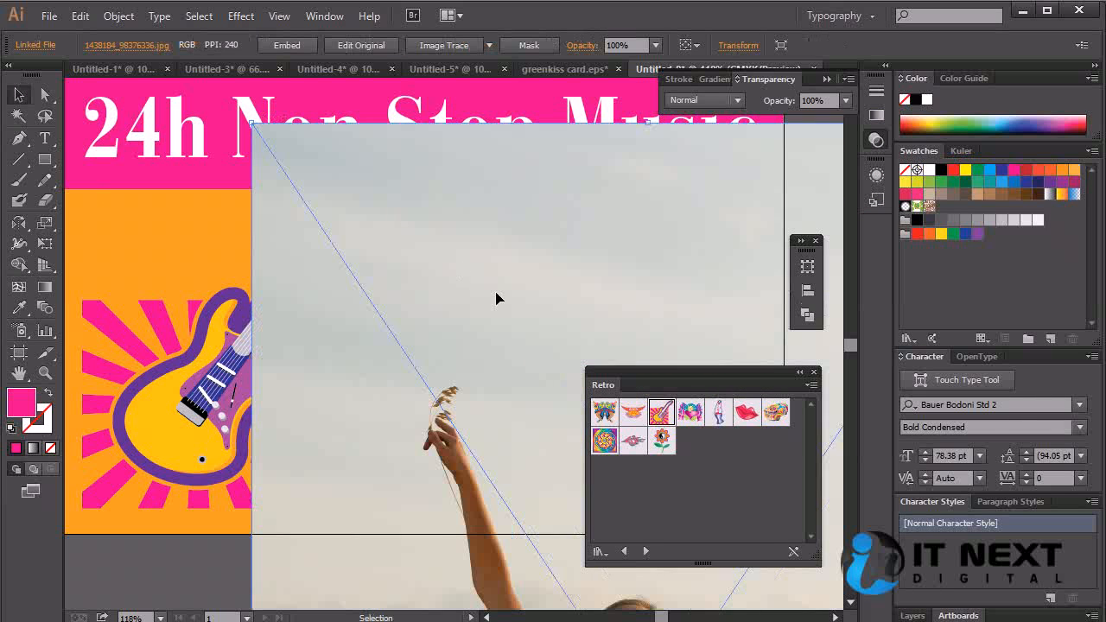
drag(253, 123, 486, 474)
drag(568, 561, 321, 223)
drag(240, 136, 457, 432)
drag(543, 539, 308, 187)
drag(224, 112, 329, 272)
drag(455, 383, 512, 261)
drag(386, 149, 208, 100)
drag(501, 302, 430, 154)
drag(451, 204, 546, 252)
Draw a circle about 4 in in diameter over the jumping woman in the photo
click(45, 159)
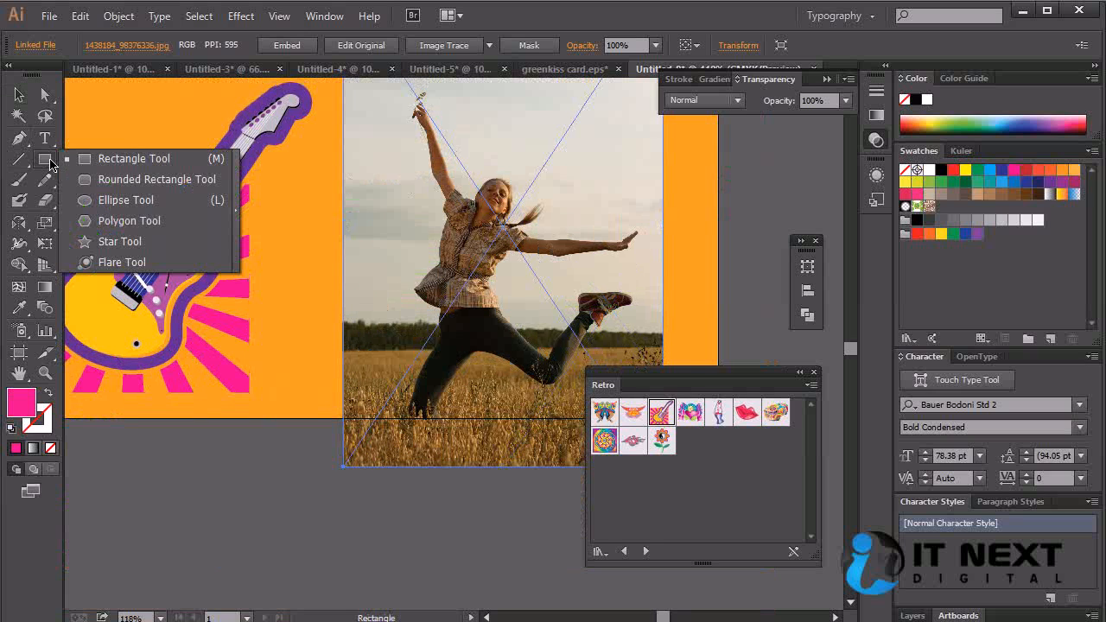
click(127, 199)
drag(367, 85, 637, 374)
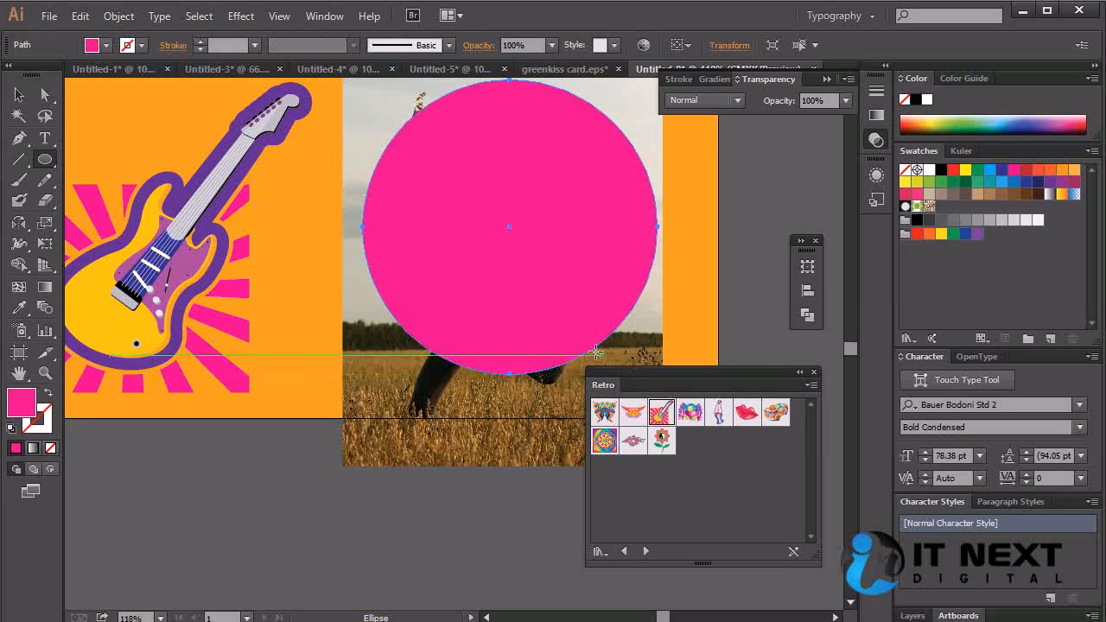
Clip the photo to the circle with a clipping mask and position it below the pink band, beside the guitar
click(21, 95)
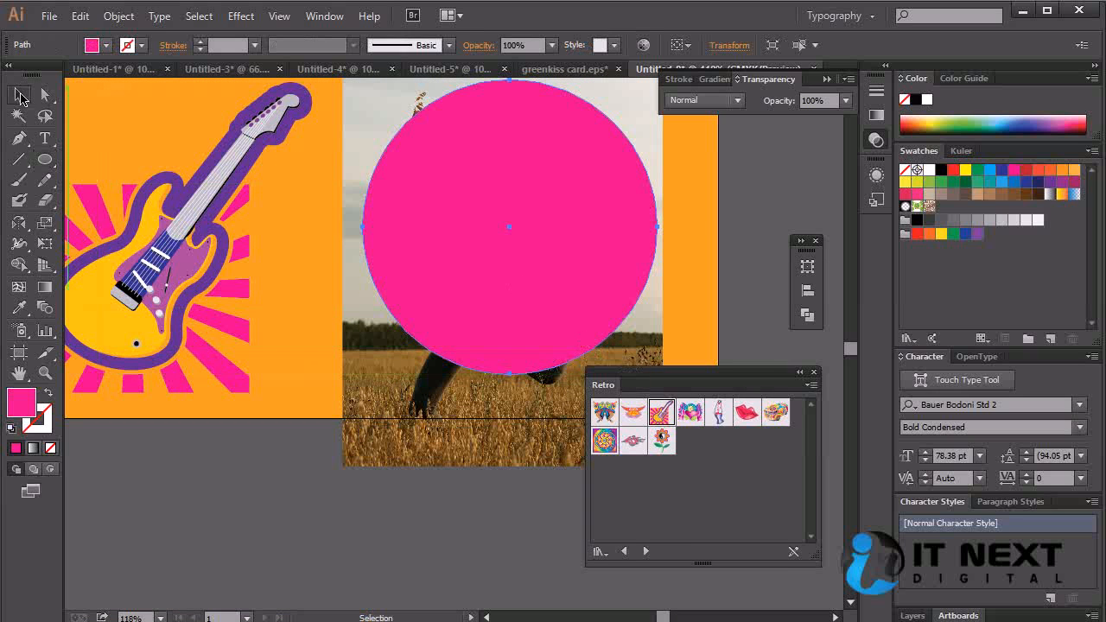
shift+click(346, 126)
right_click(605, 230)
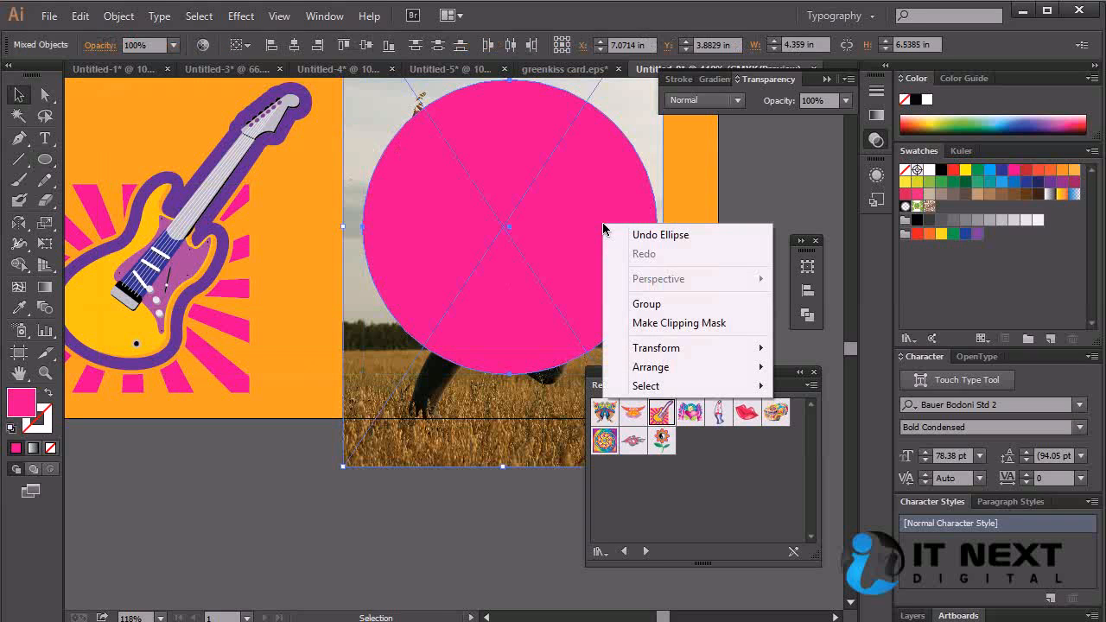
click(716, 322)
drag(700, 217, 647, 272)
drag(478, 204, 485, 227)
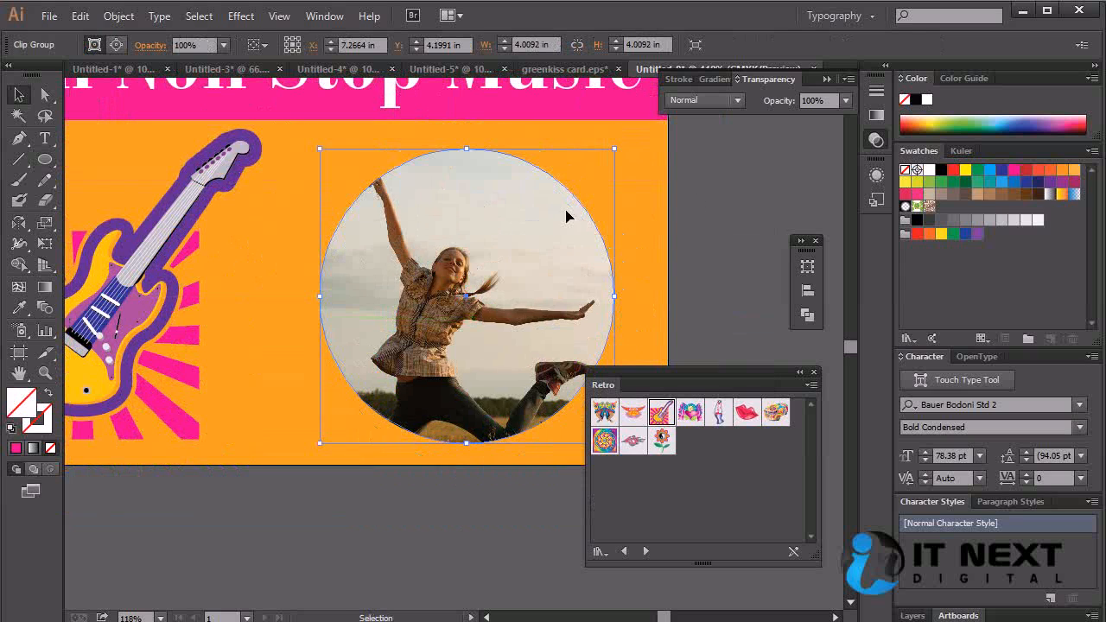
Reselect the circular clipped photo and switch to the Essentials workspace
click(703, 197)
click(567, 223)
click(869, 16)
click(925, 53)
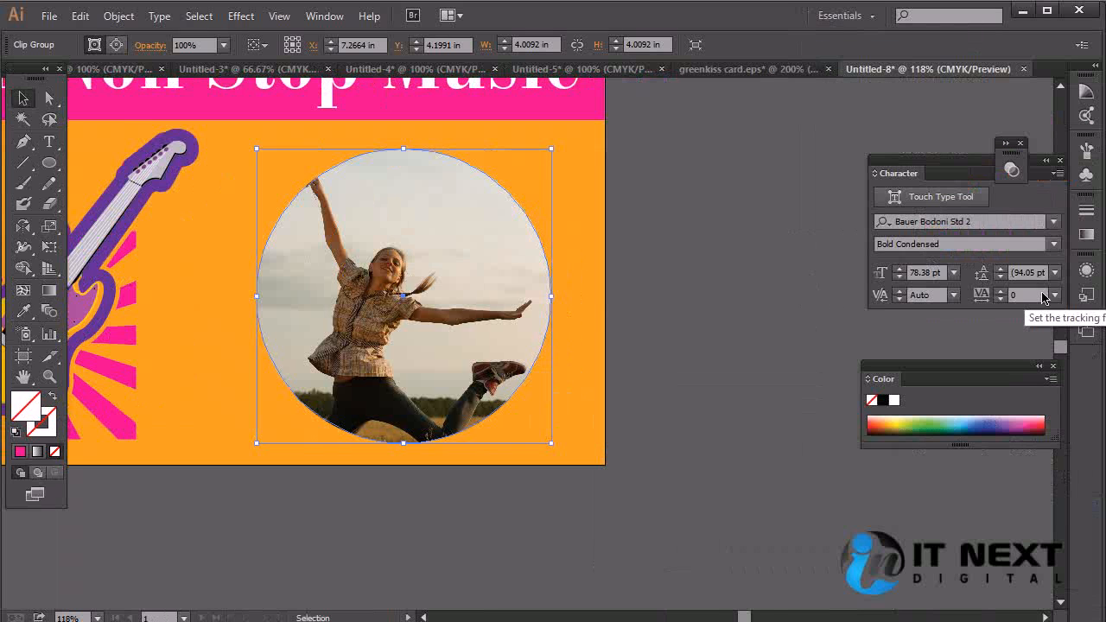
click(1088, 271)
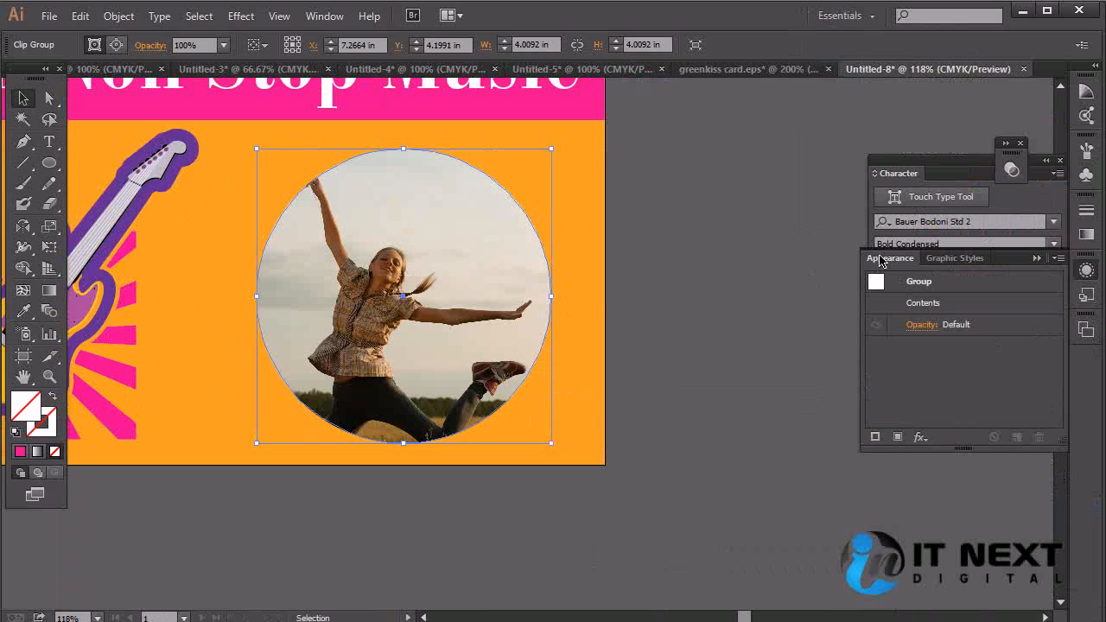
click(1088, 270)
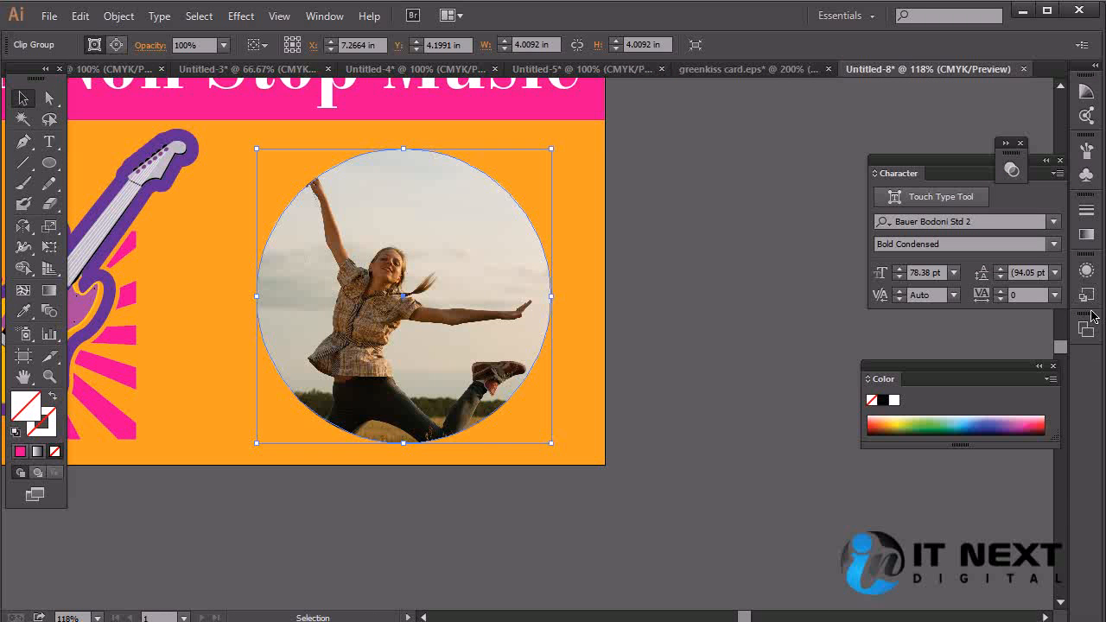
click(1087, 271)
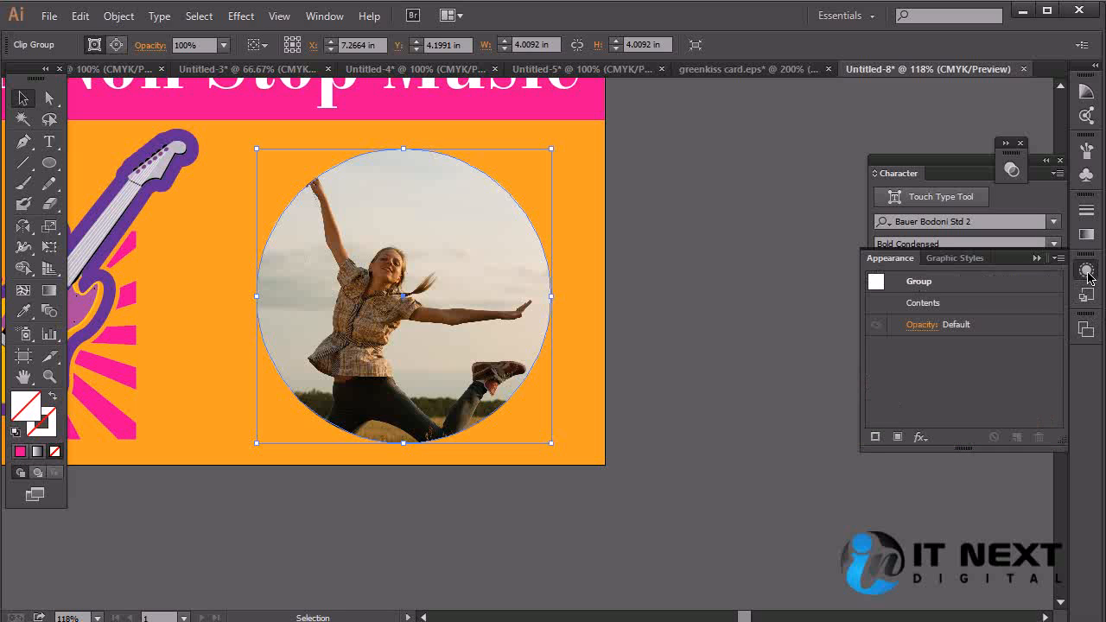
click(1087, 298)
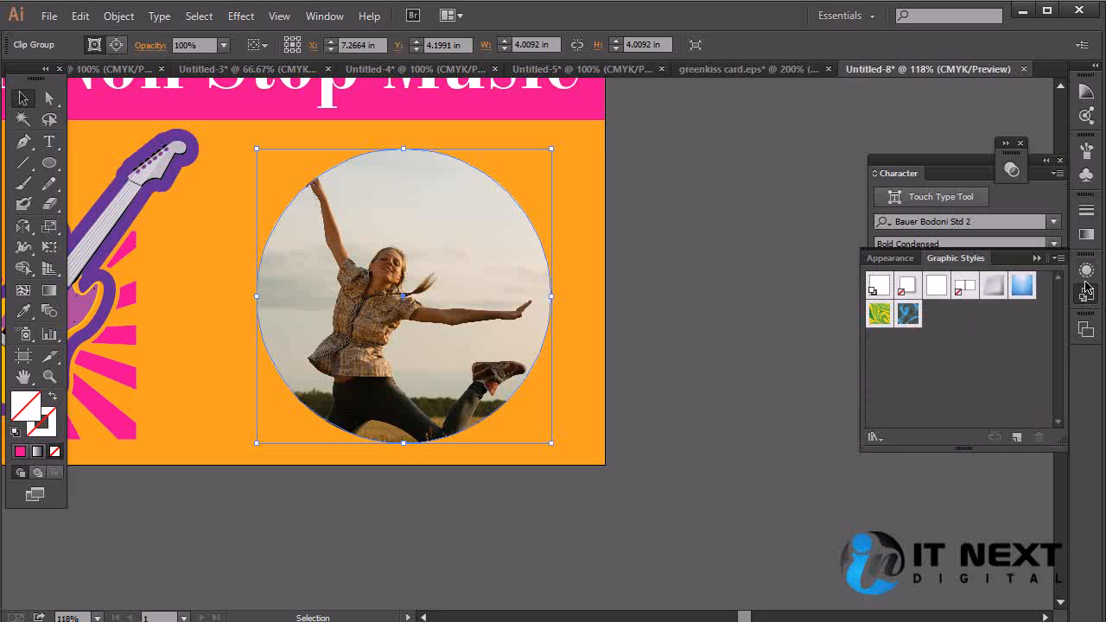
click(892, 259)
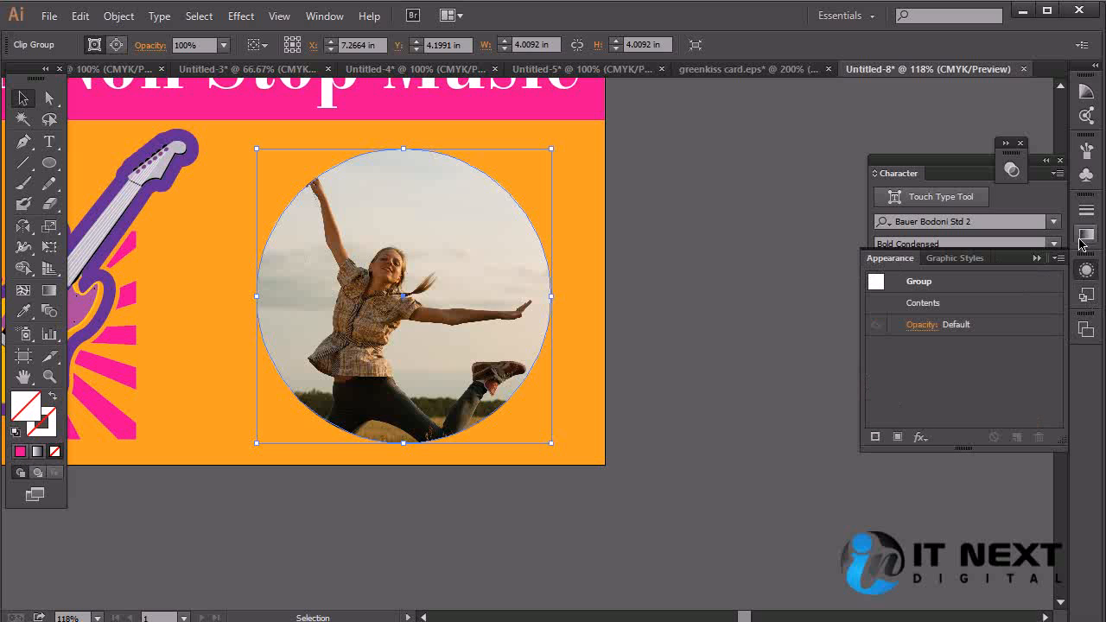
click(1086, 333)
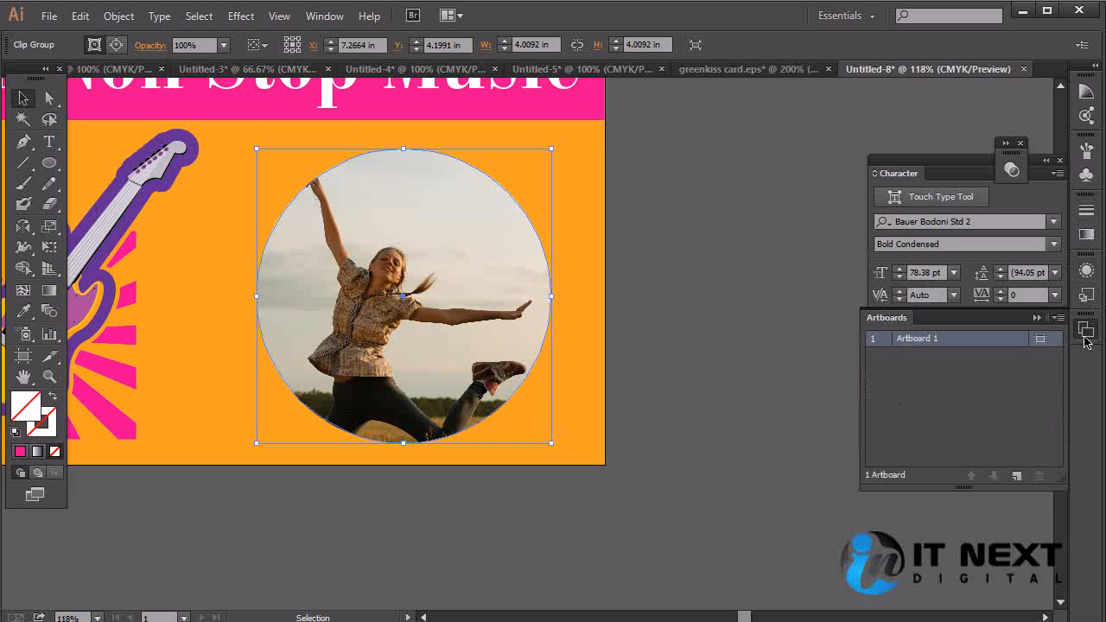
Try an opacity mask on the clipped photo and release it, and set the photo's opacity to 80% before deselecting it
click(323, 15)
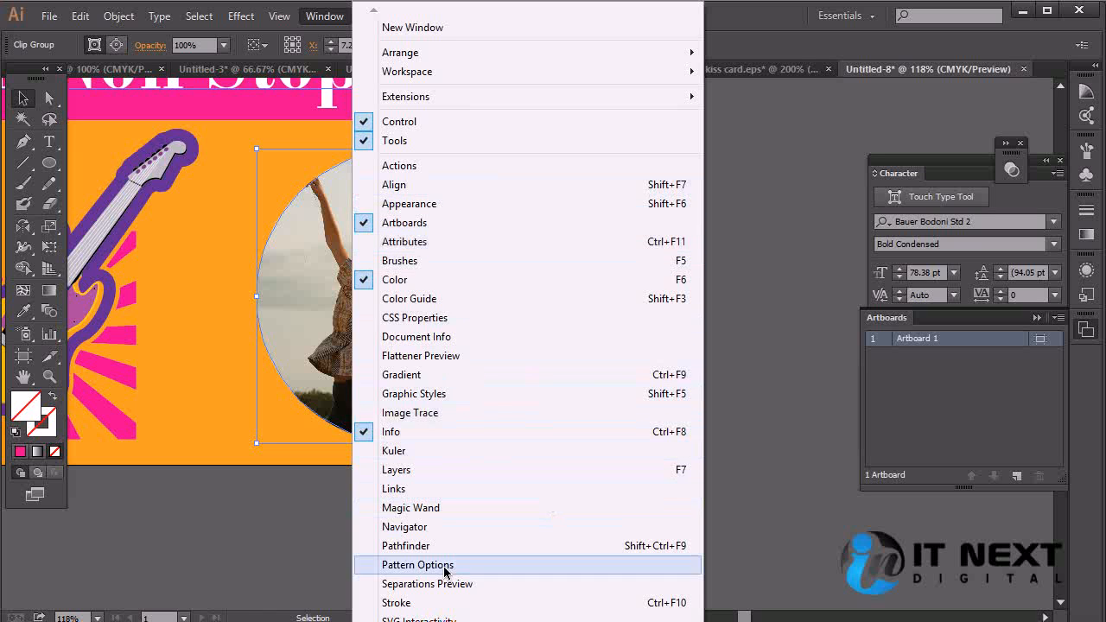
click(418, 621)
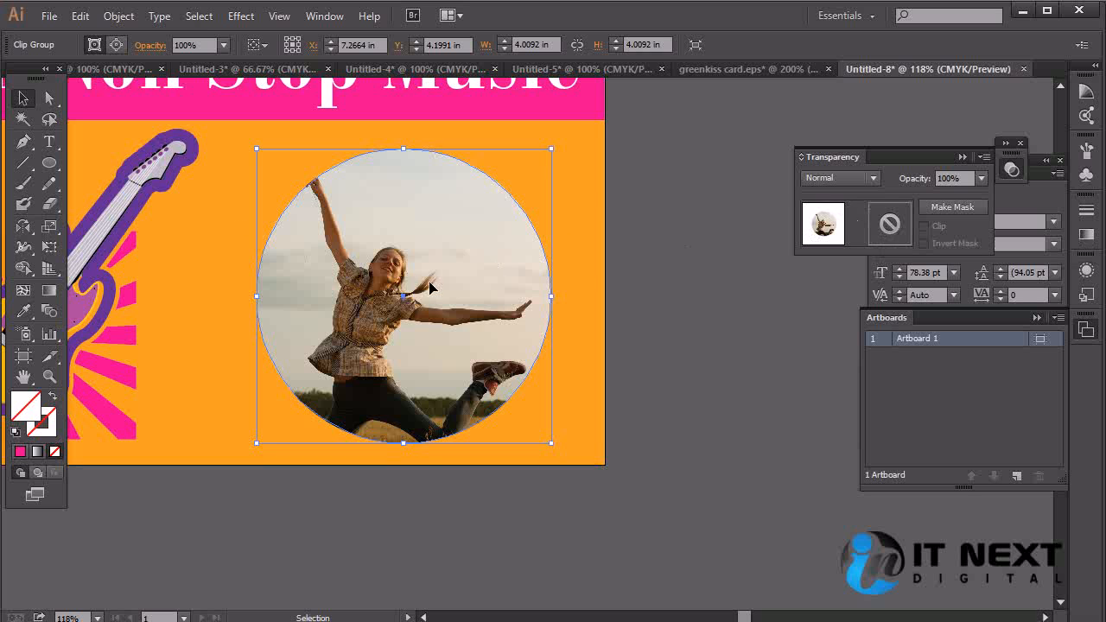
click(943, 207)
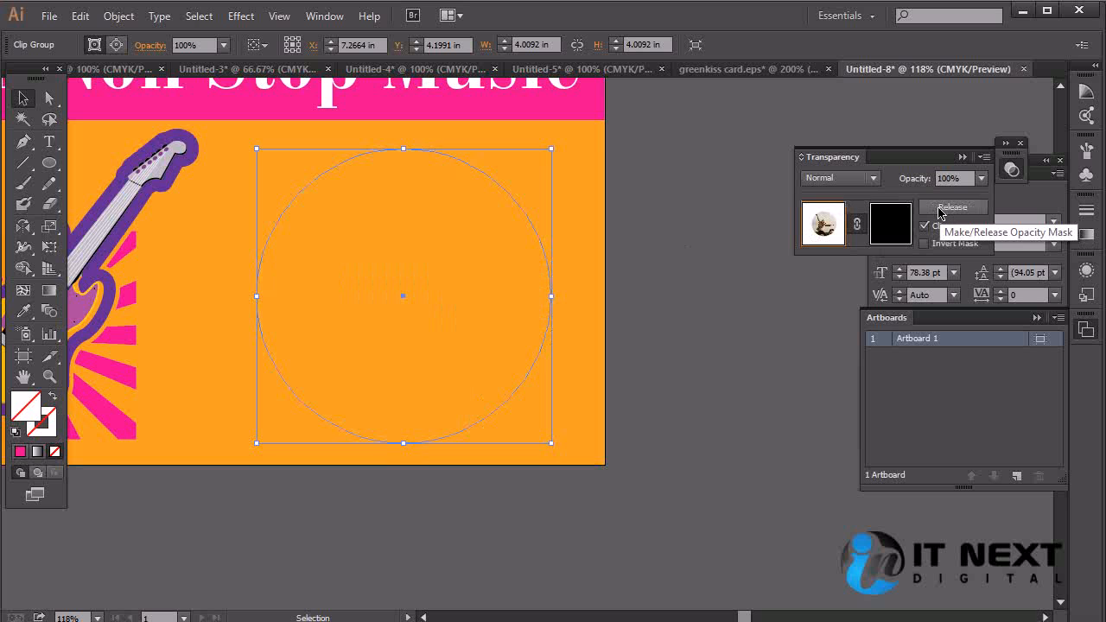
click(940, 210)
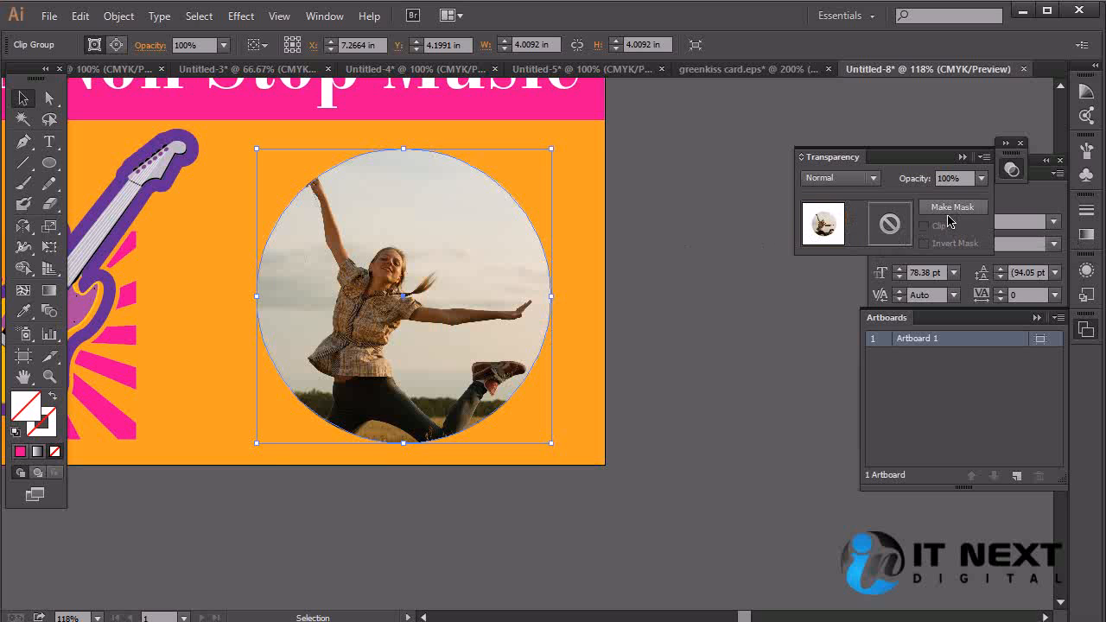
click(981, 181)
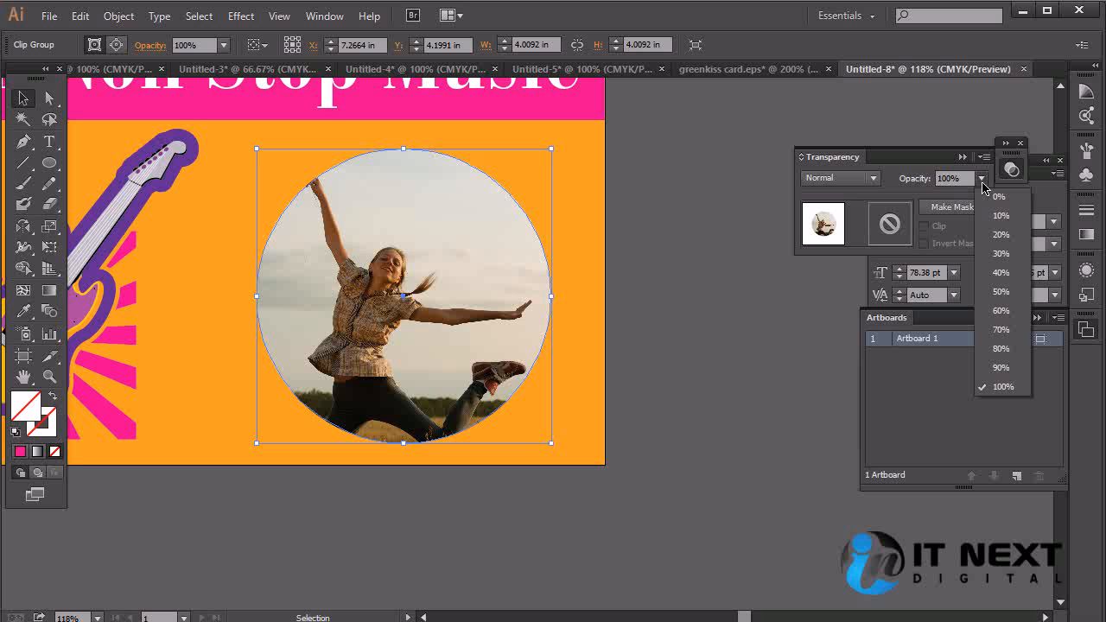
click(1003, 349)
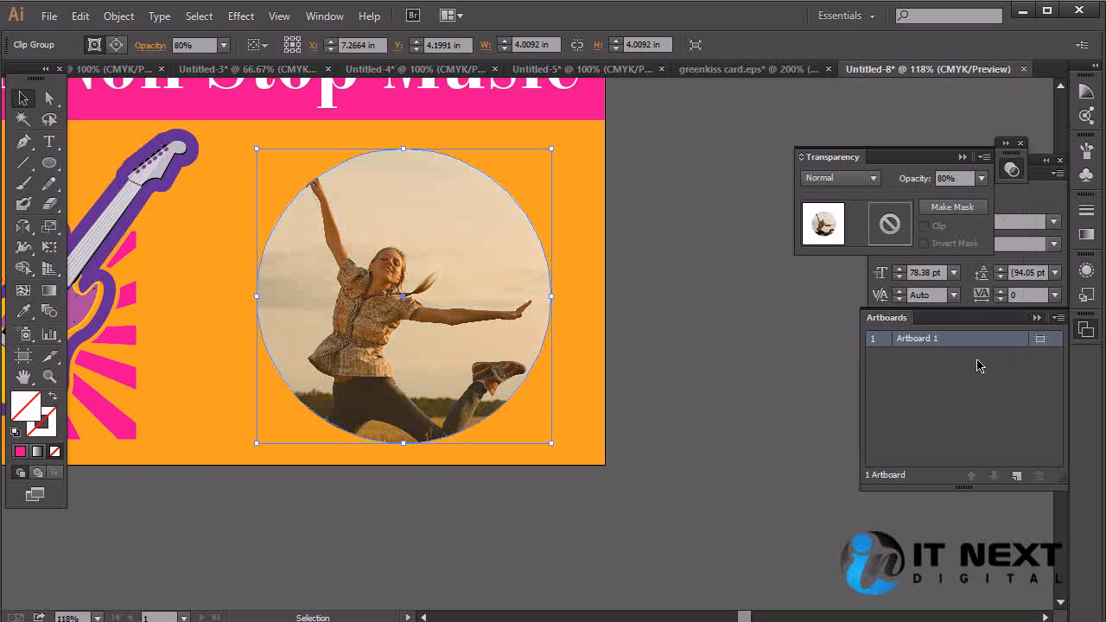
click(740, 346)
scroll(752, 372, left, 5)
scroll(752, 372, up, 1)
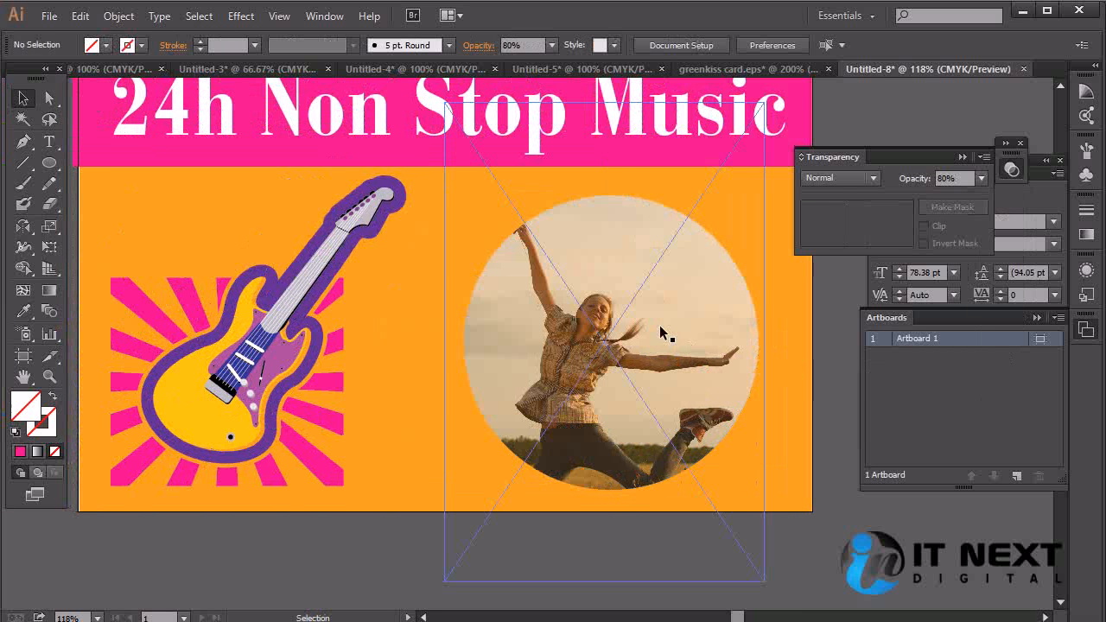
Select the clipped circular photo, open the Artistic_Ink brush library and try one of its ink brushes on the photo
click(662, 333)
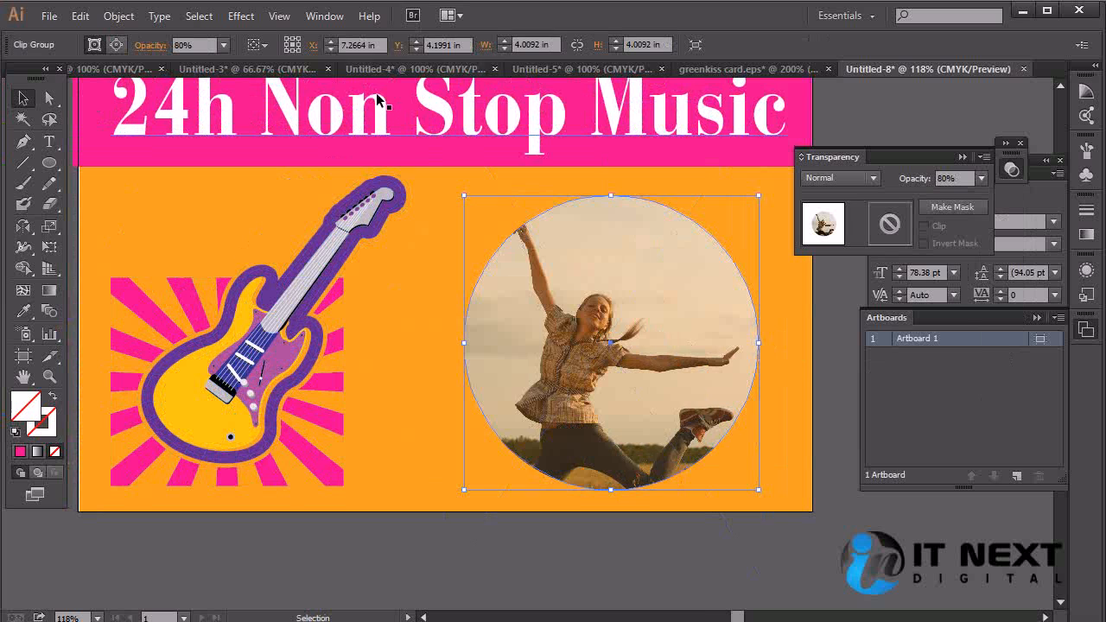
click(324, 15)
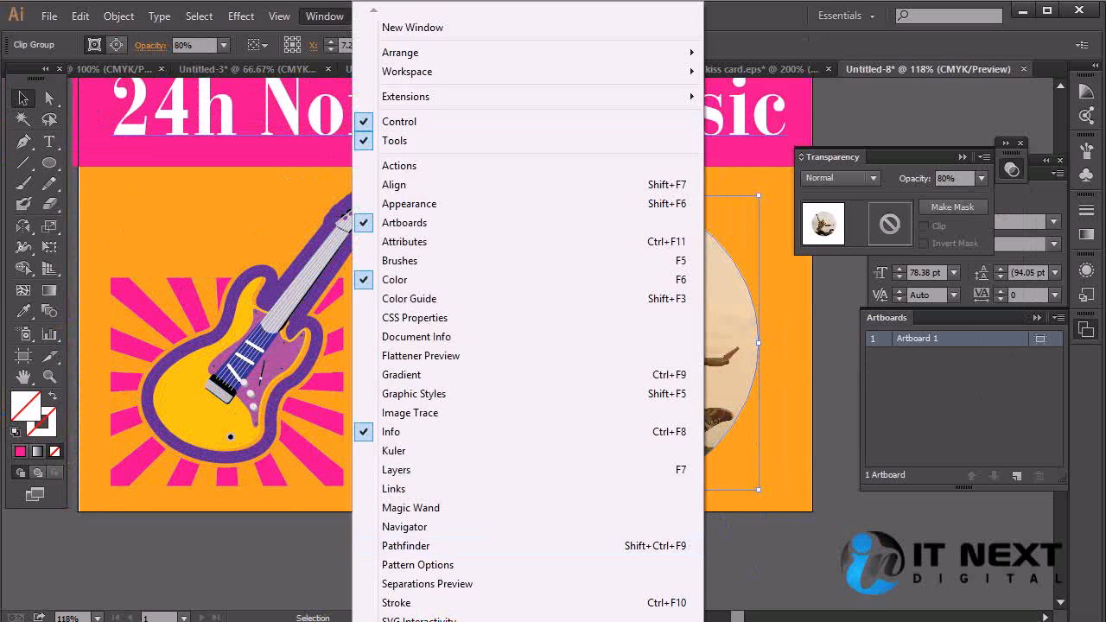
mouse_move(527, 621)
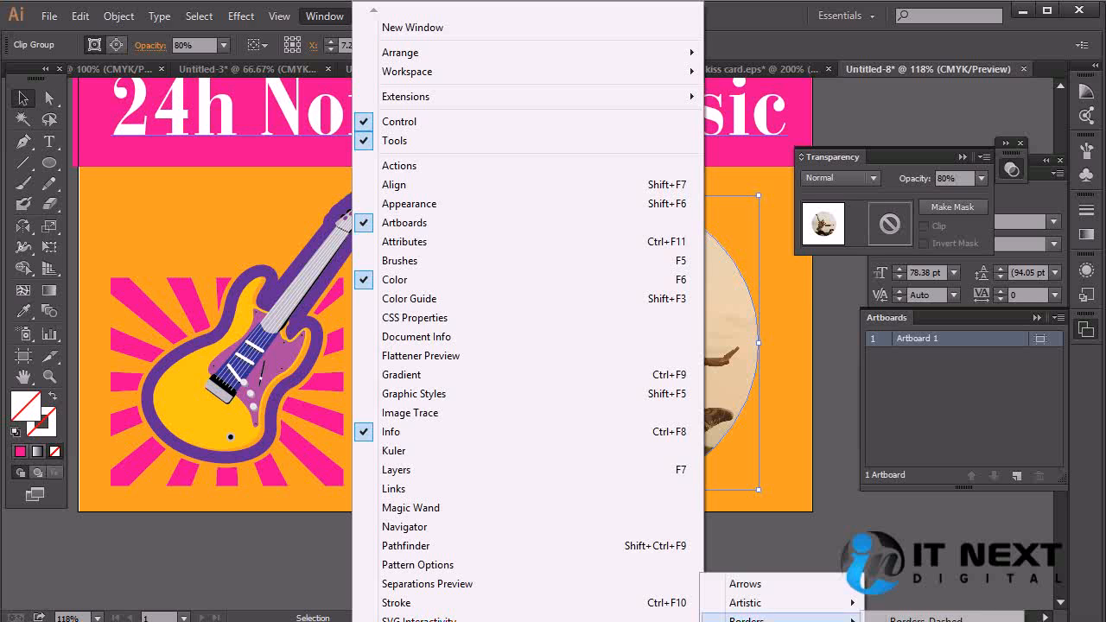
mouse_move(793, 608)
click(933, 621)
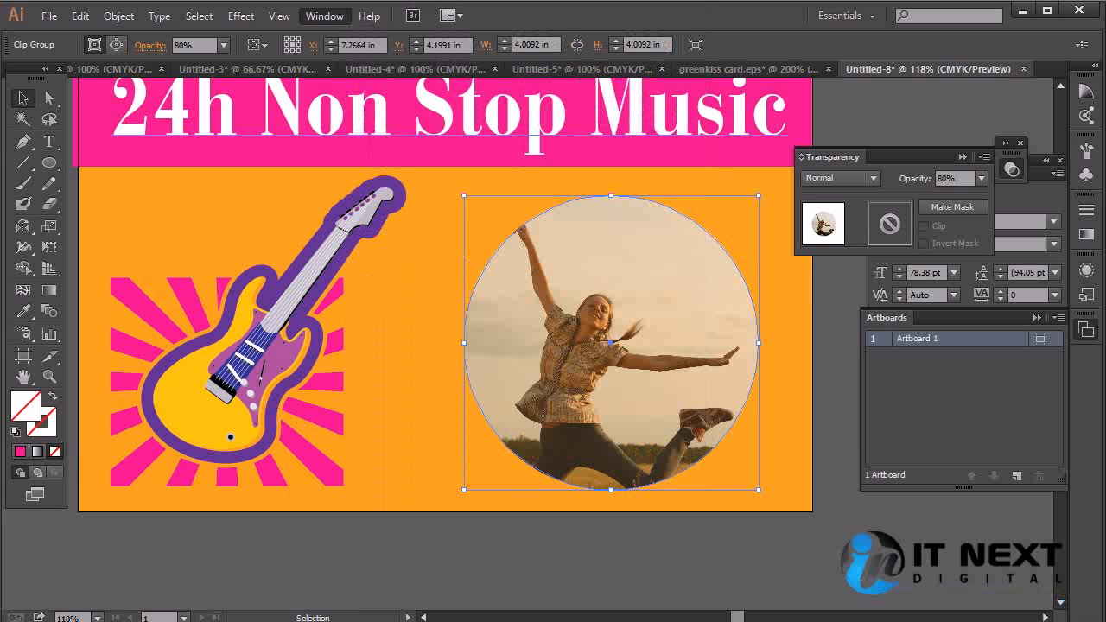
click(849, 479)
drag(919, 457, 918, 468)
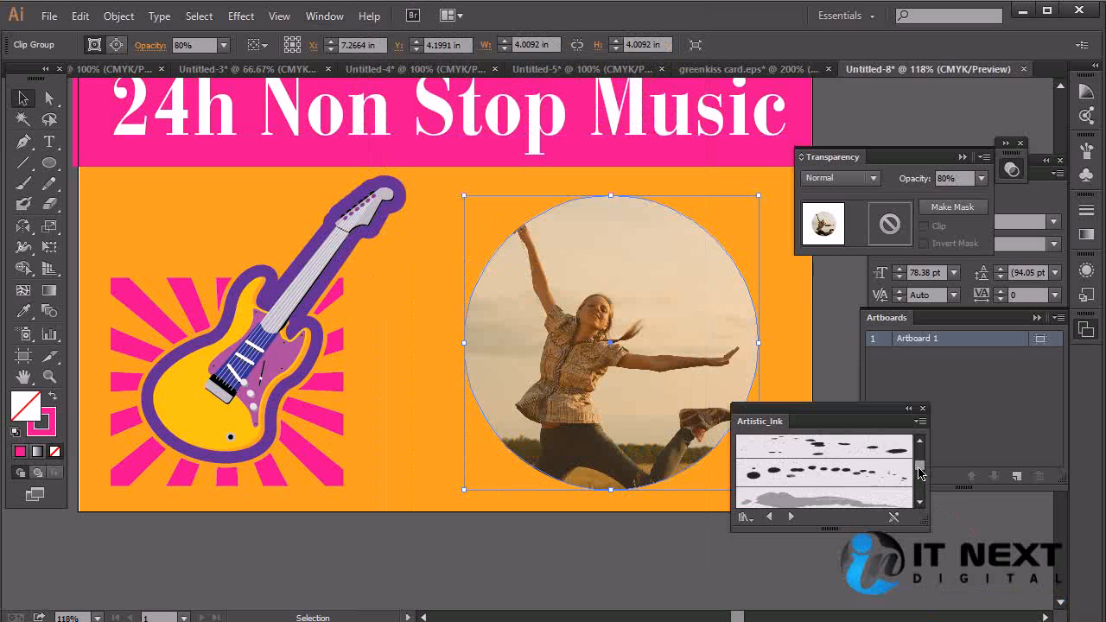
click(832, 499)
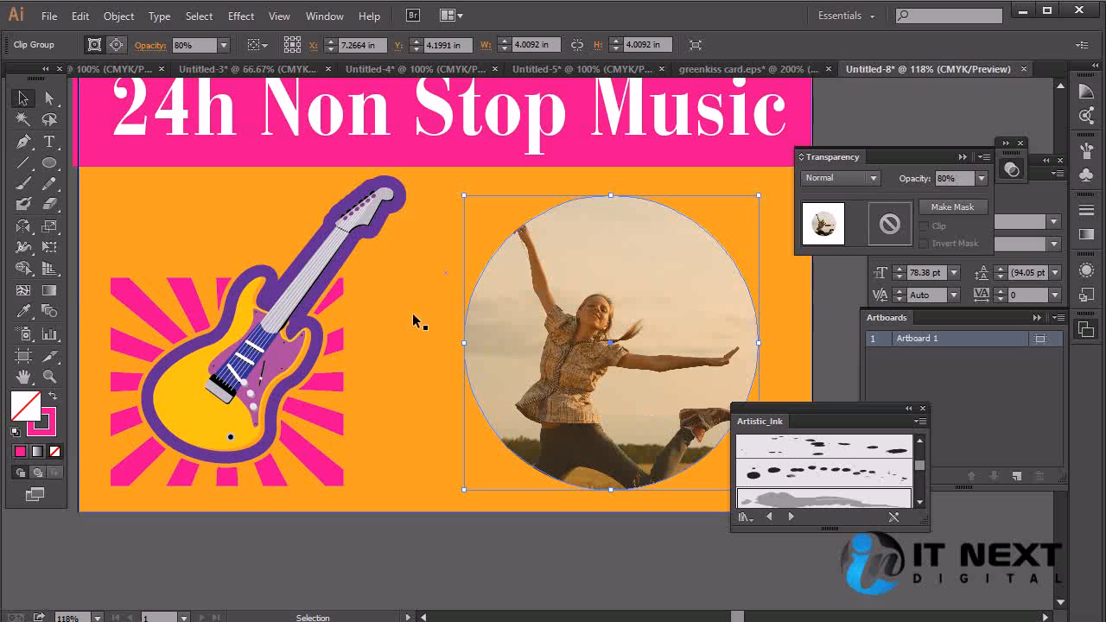
Try a 9 pt ink brush stroke on the photo's clipping path, undo it and try another ink brush on the clipped photo
click(46, 427)
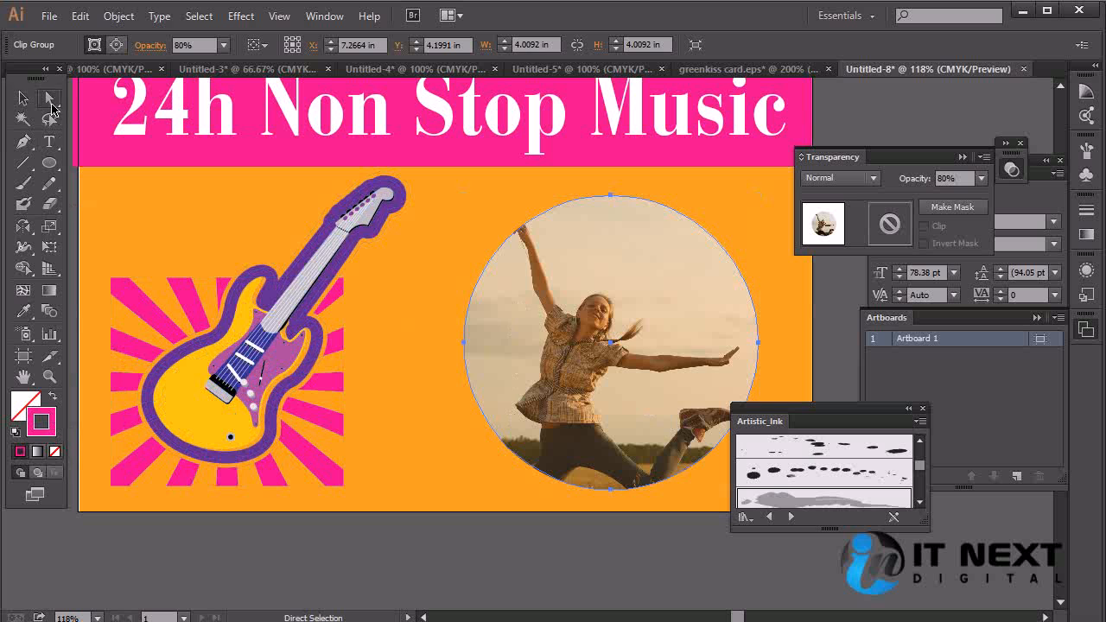
click(117, 47)
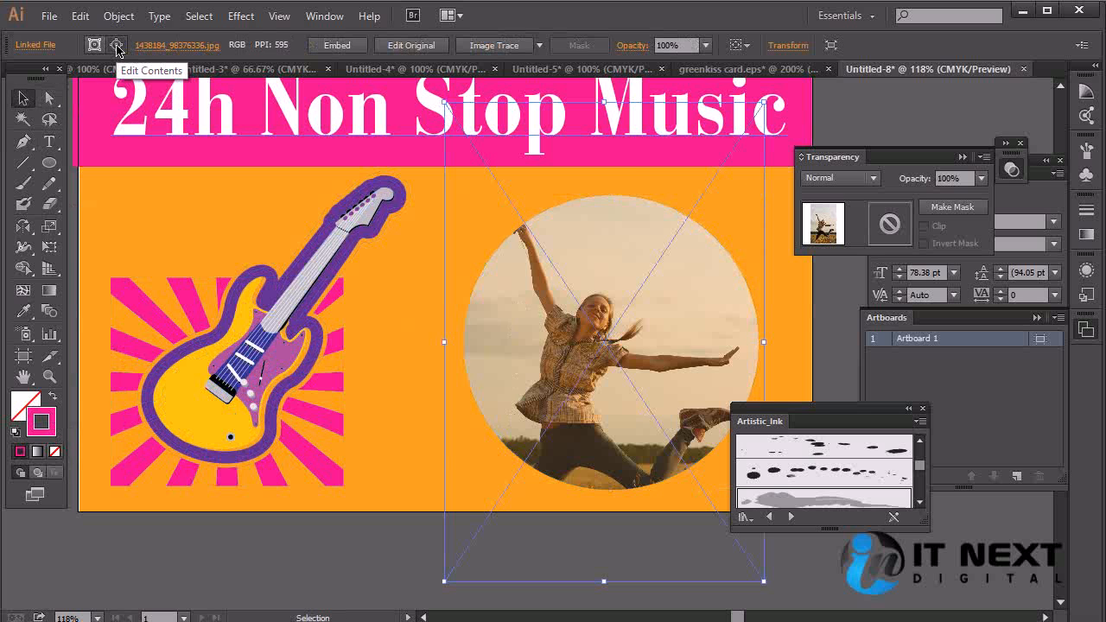
click(98, 48)
click(116, 49)
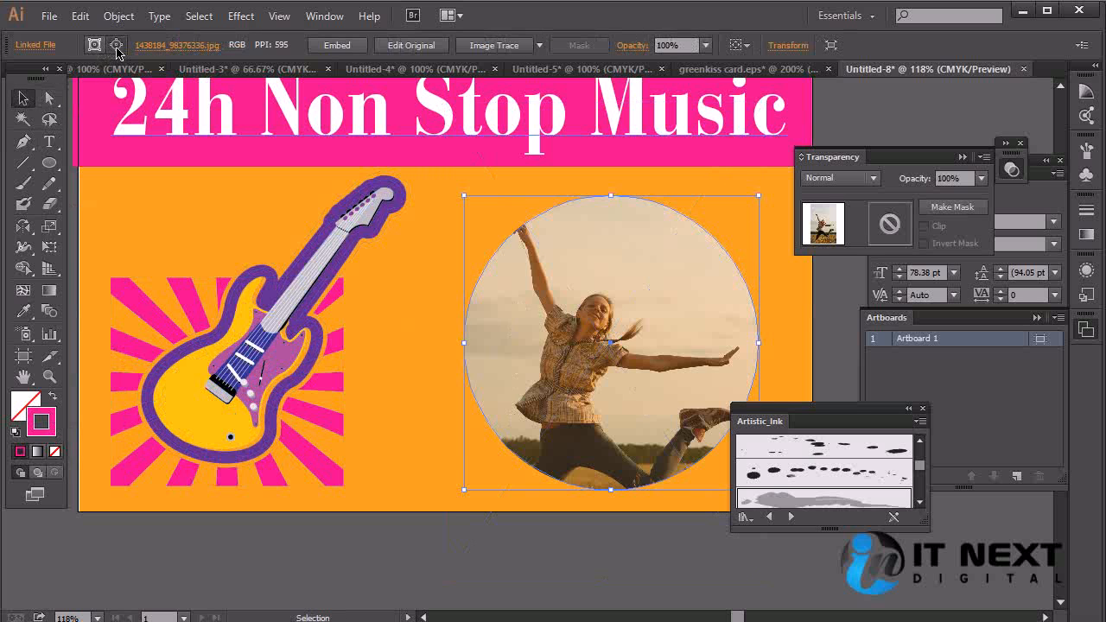
click(99, 49)
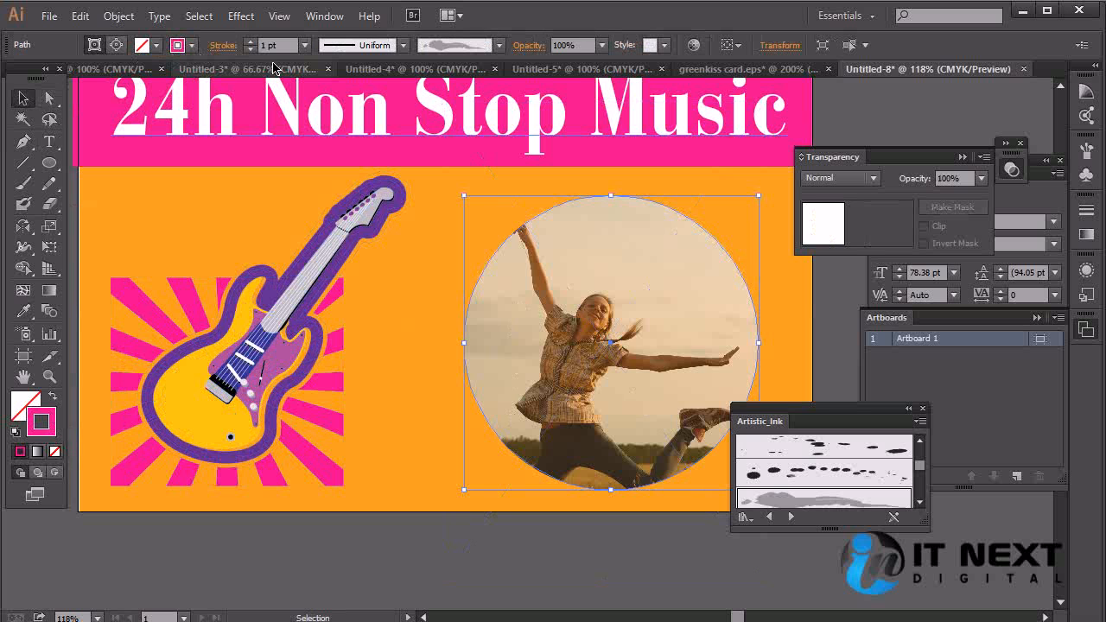
click(305, 45)
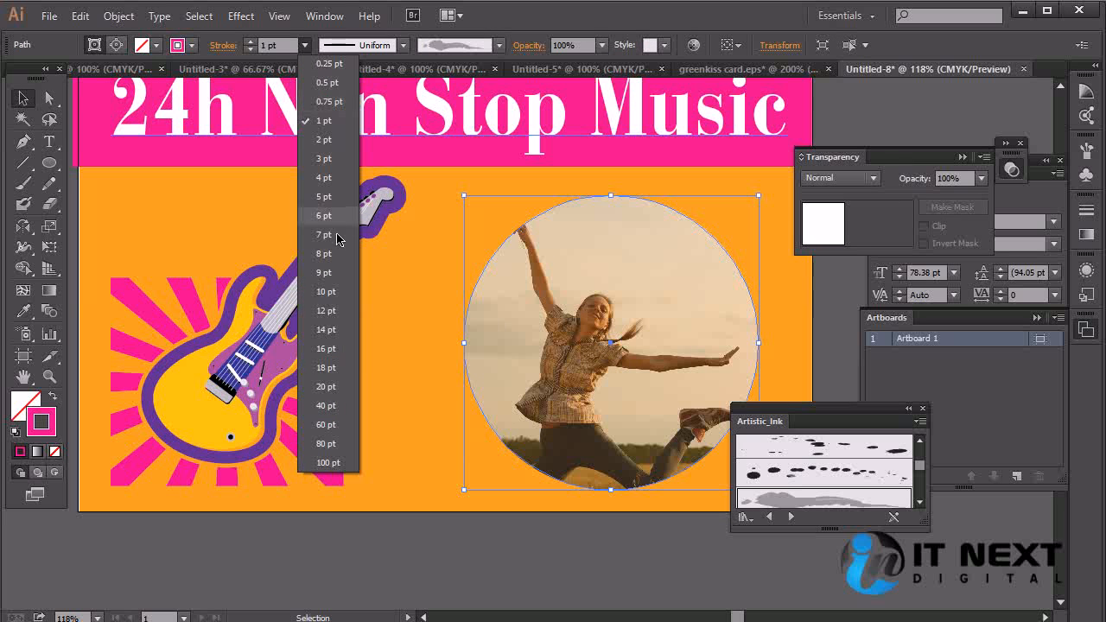
click(337, 281)
key(ctrl+z)
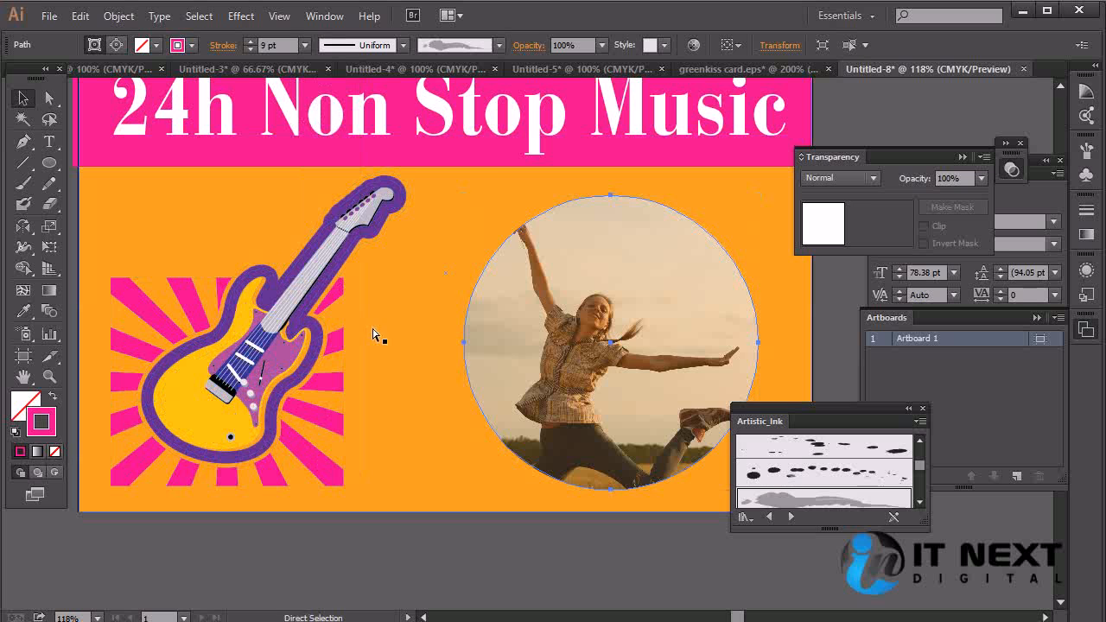
click(659, 487)
click(655, 486)
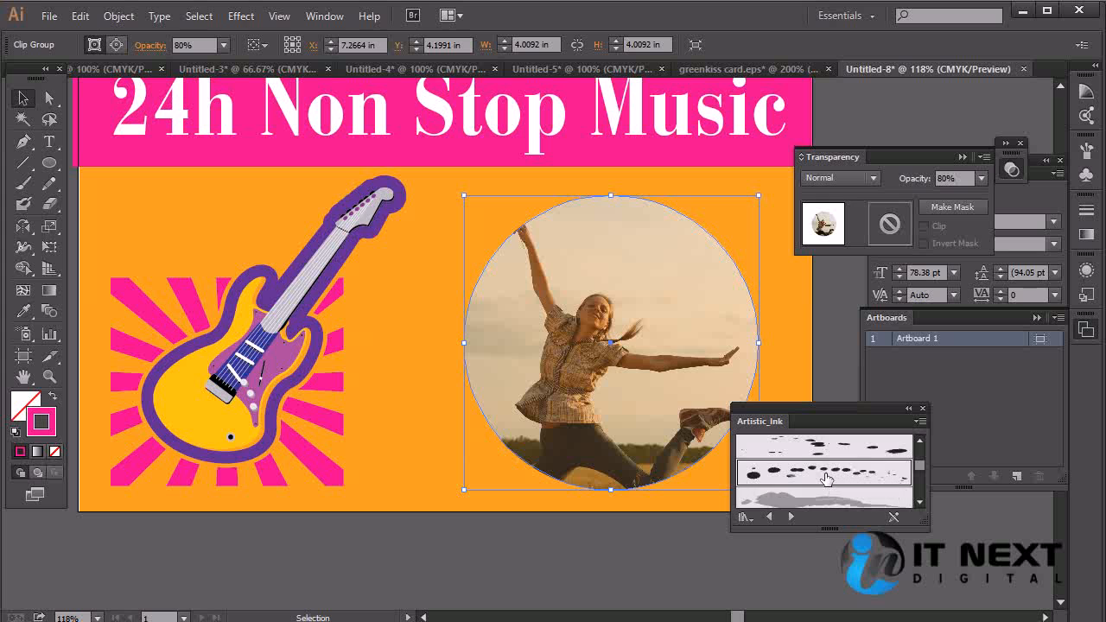
Draw a circle about 4 in in diameter along the photo's edge and apply the Marker - Rough ink brush to its pink stroke
drag(925, 471, 922, 489)
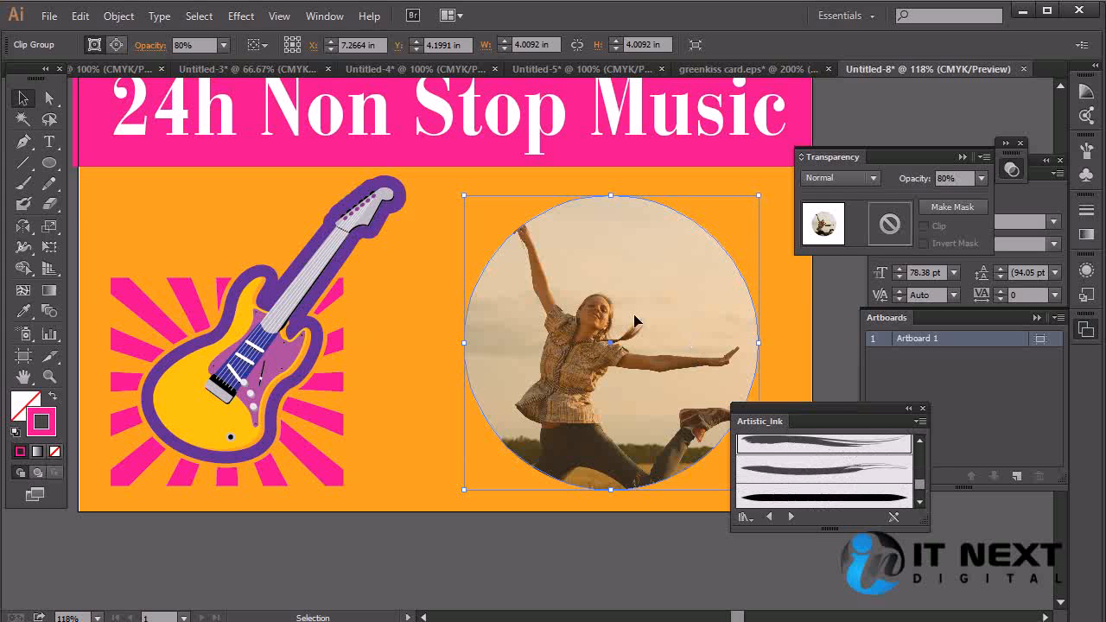
click(49, 163)
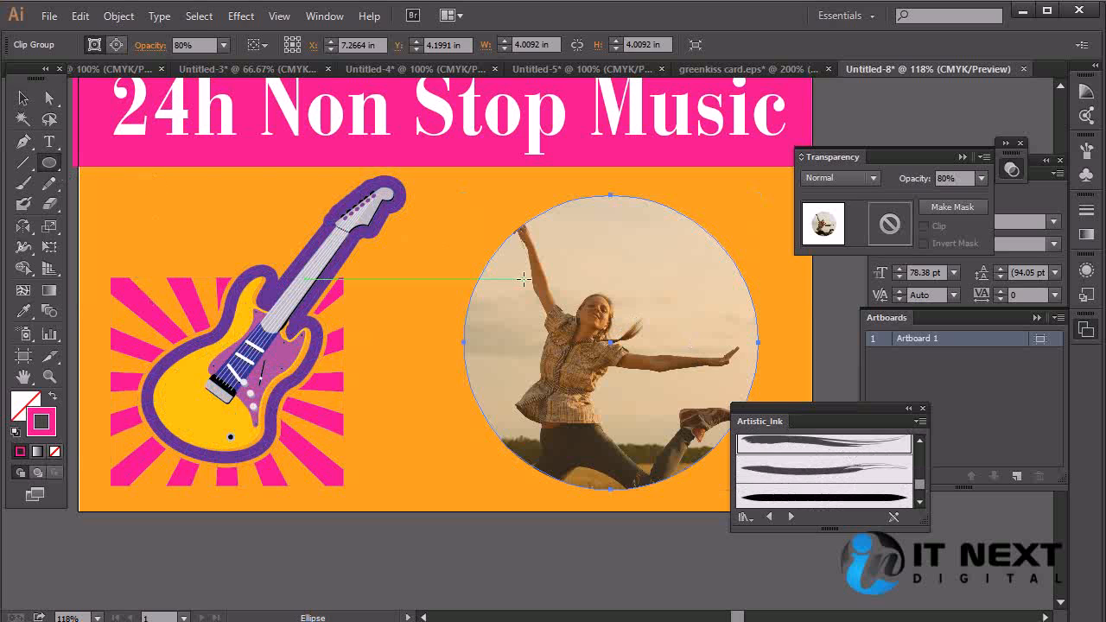
drag(523, 248, 734, 473)
drag(707, 439, 755, 497)
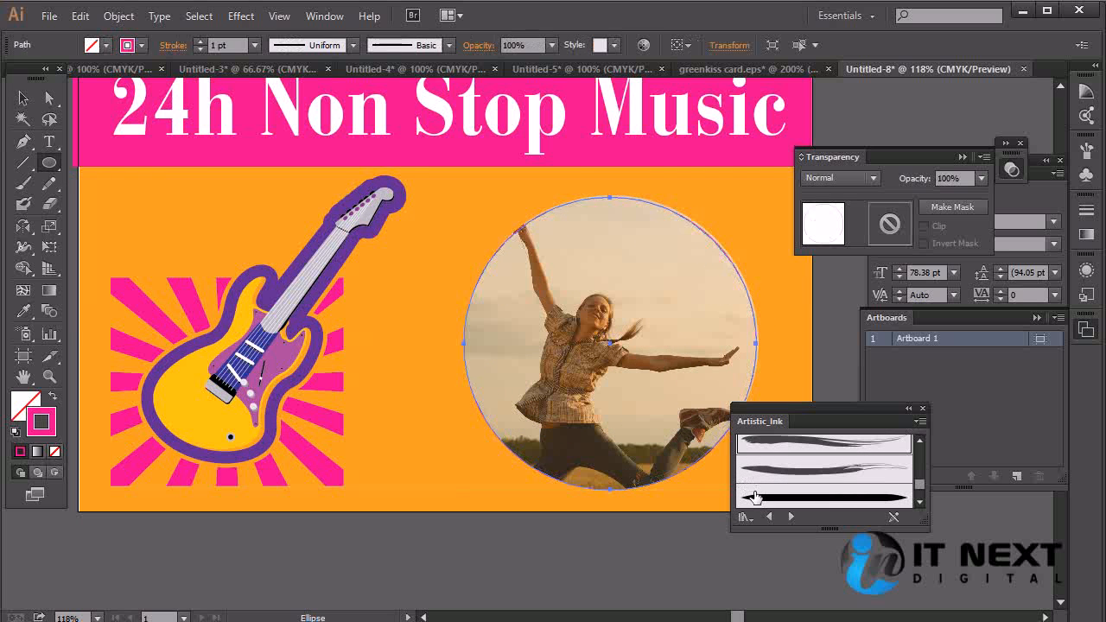
click(831, 449)
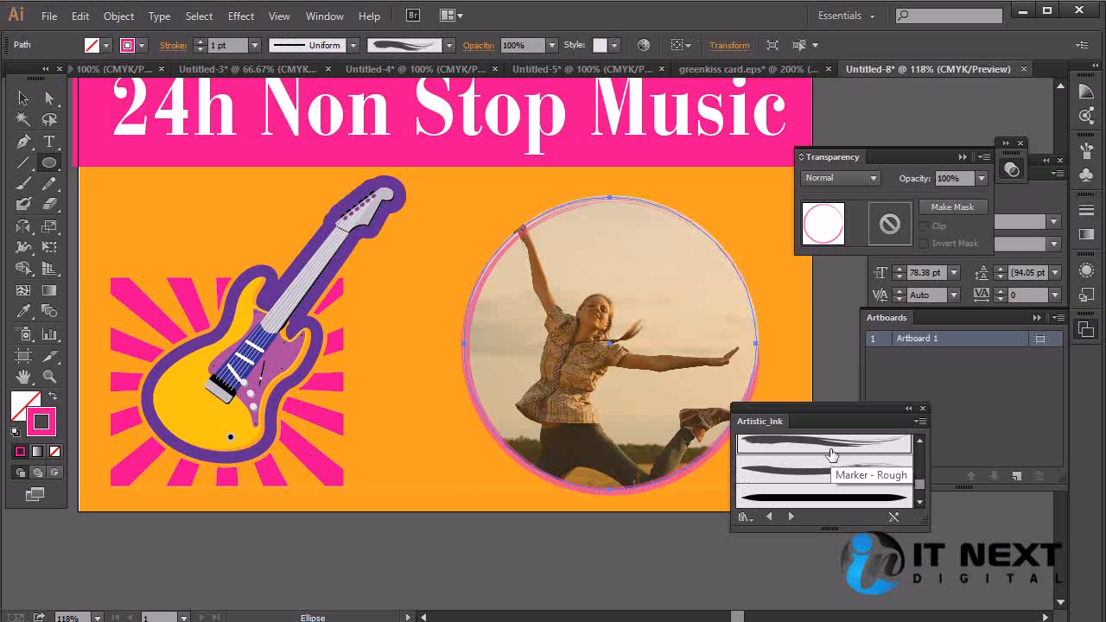
Try black as the stroke colour of the brushed circle around the photo and undo the colour change
click(24, 98)
drag(554, 421, 469, 361)
click(654, 380)
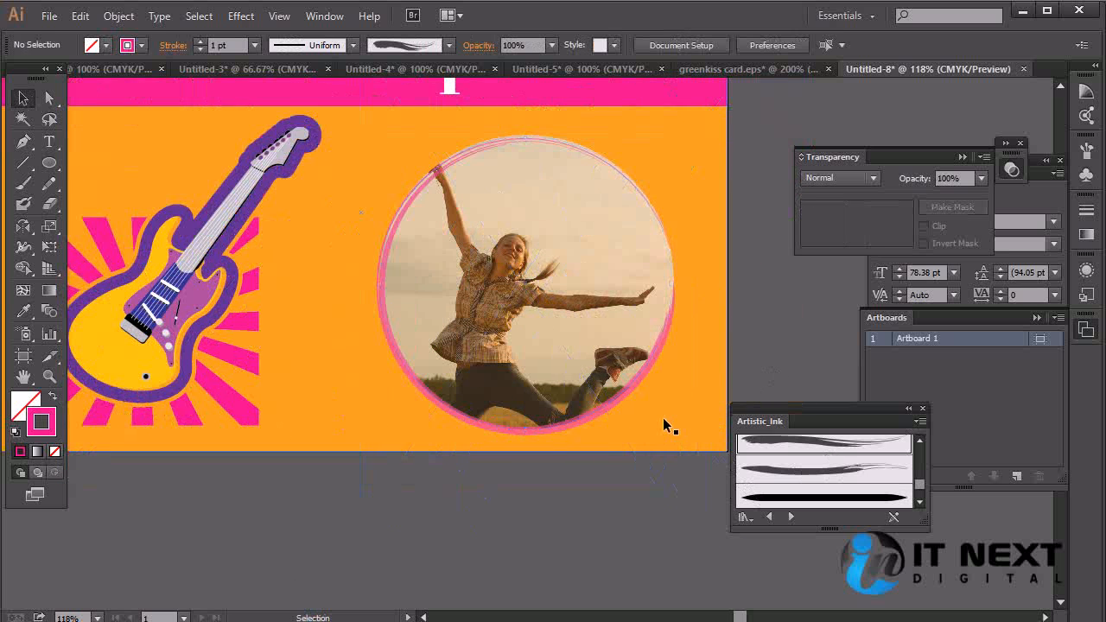
drag(604, 370, 671, 400)
click(622, 326)
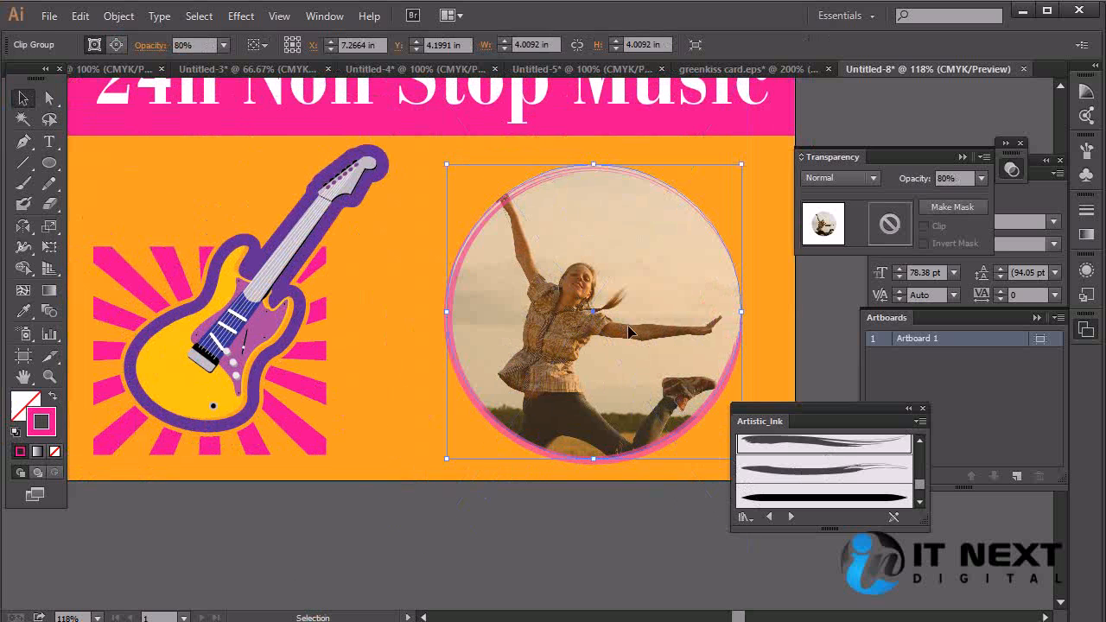
click(821, 367)
click(722, 382)
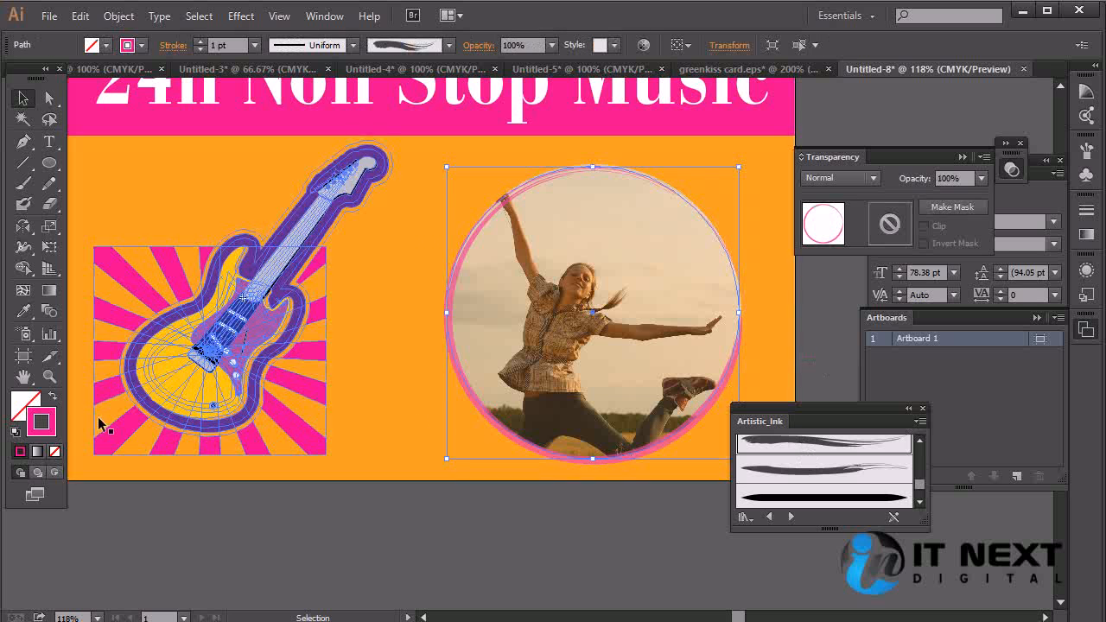
double_click(53, 427)
mouse_move(818, 420)
mouse_down()
mouse_move(772, 481)
mouse_move(699, 516)
mouse_up()
click(1096, 326)
click(637, 548)
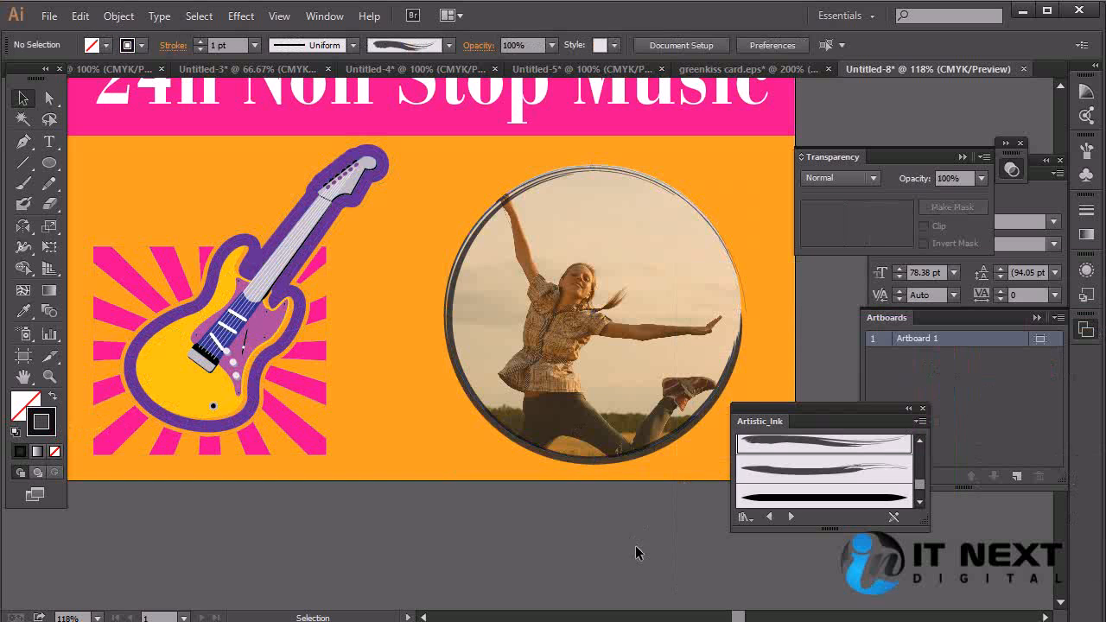
key(ctrl+z)
Add a text line reading "Show time 5am to 12 pm" beneath the poster's lower edge
drag(753, 327, 799, 397)
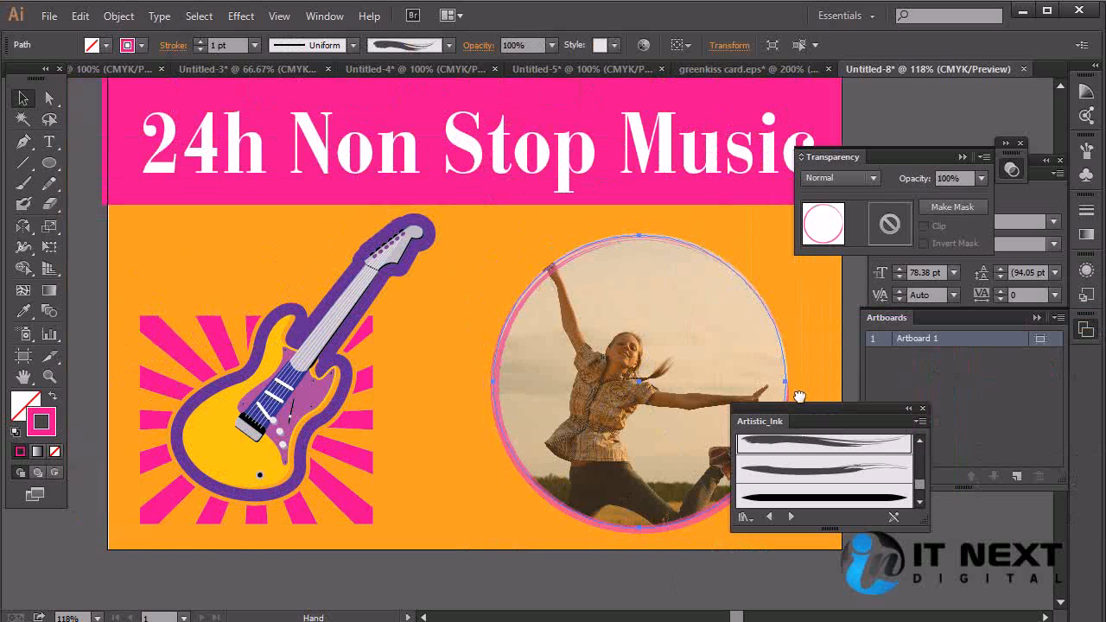
key(t)
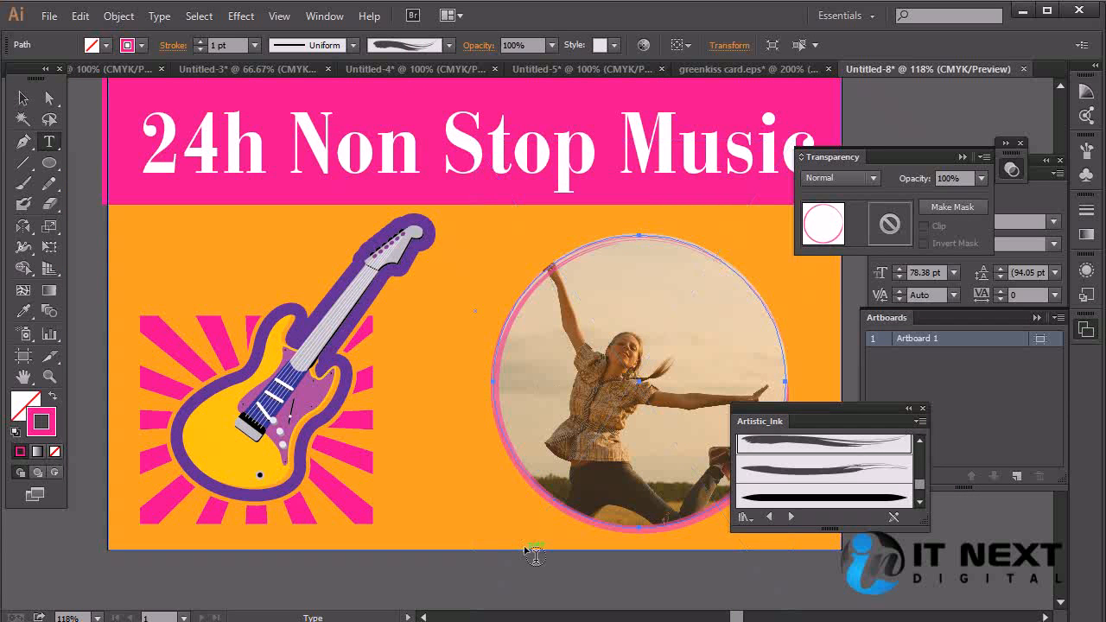
click(474, 587)
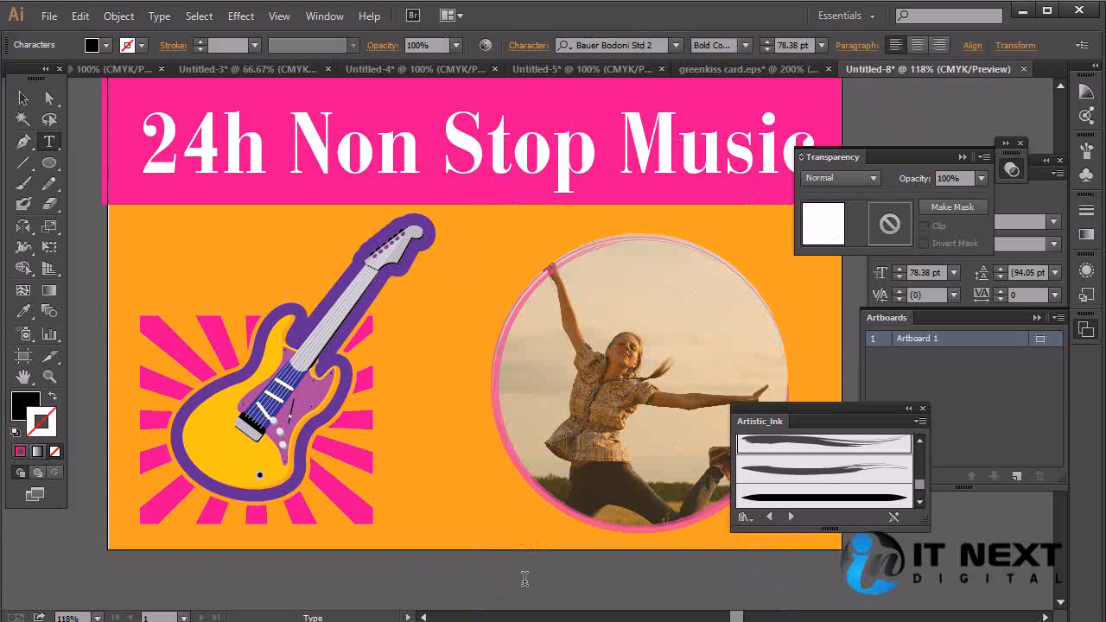
text(Sh)
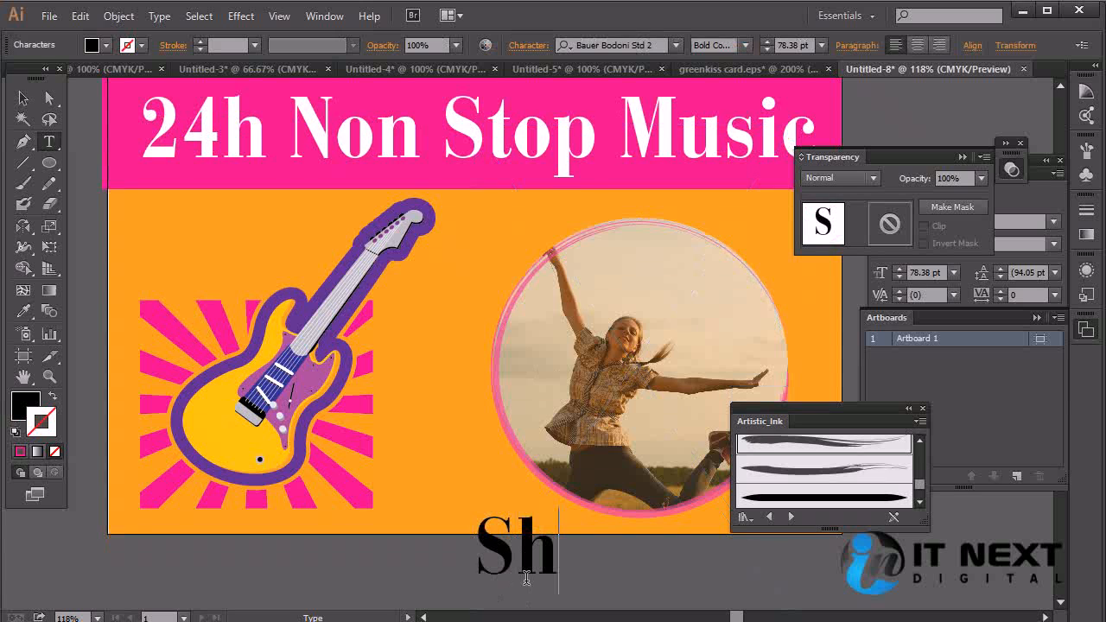
text(ow tim)
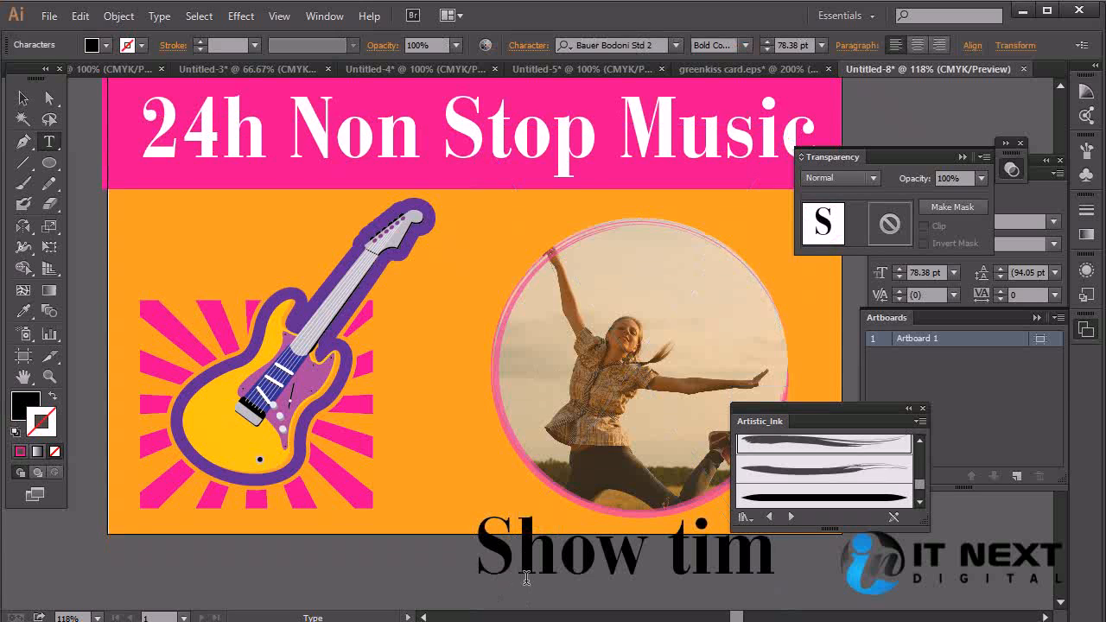
text(e 5am to 12)
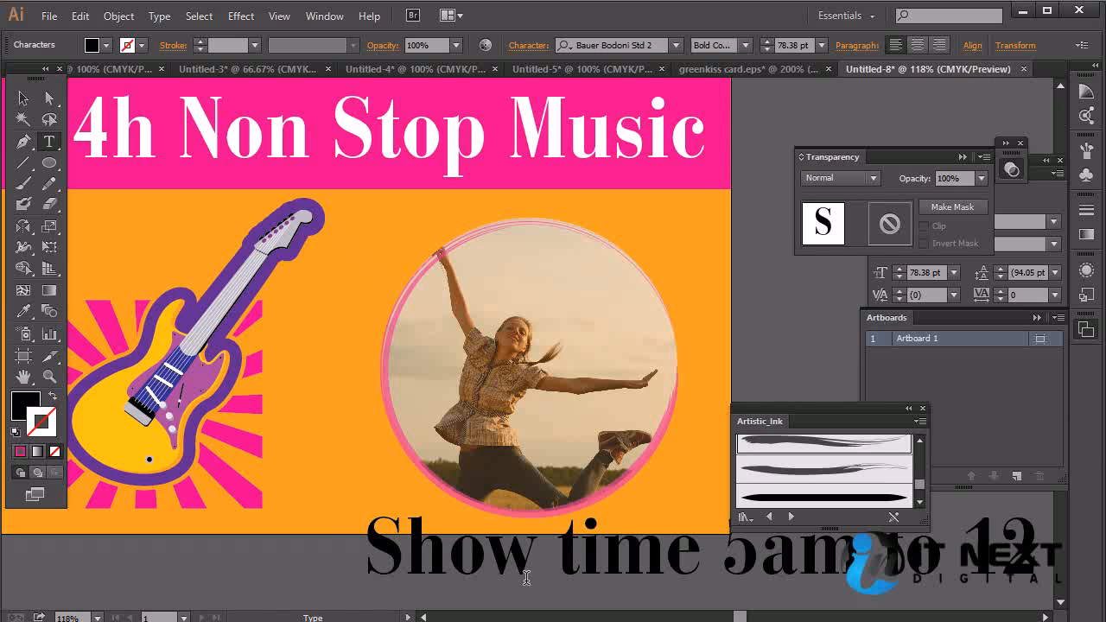
text(pm)
key(Escape)
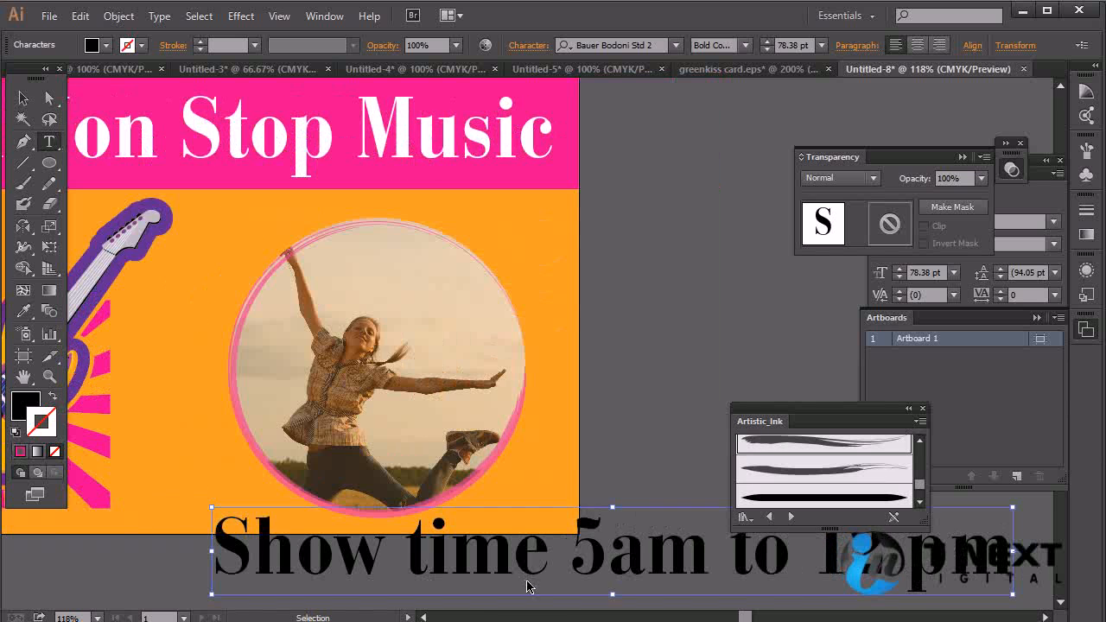
Reduce the show time text's font size to 28.38 pt
key(ctrl+s)
click(864, 582)
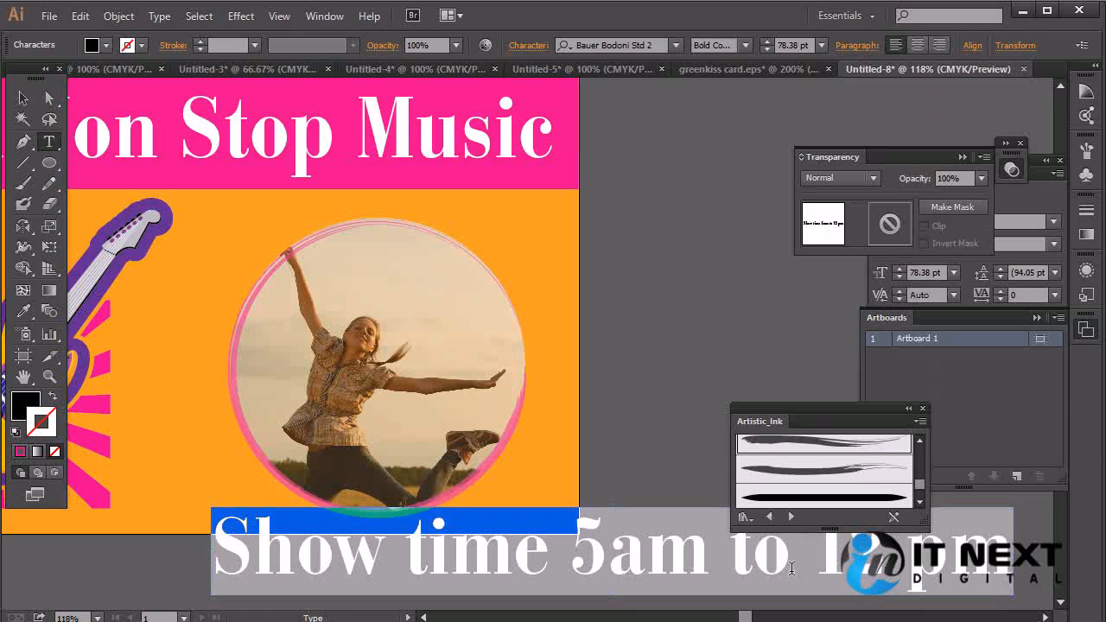
key(ctrl+shift+comma)
key(ctrl+shift+comma)
key(ctrl+shift+comma)
key(ctrl+shift+comma)
key(ctrl+shift+comma)
key(ctrl+shift+comma)
key(ctrl+shift+comma)
key(ctrl+shift+comma)
key(ctrl+shift+comma)
key(ctrl+shift+comma)
key(ctrl+shift+comma)
key(ctrl+shift+comma)
key(ctrl+shift+comma)
key(ctrl+shift+comma)
key(ctrl+shift+comma)
key(ctrl+shift+comma)
key(ctrl+shift+comma)
key(ctrl+shift+comma)
key(ctrl+shift+comma)
key(ctrl+shift+comma)
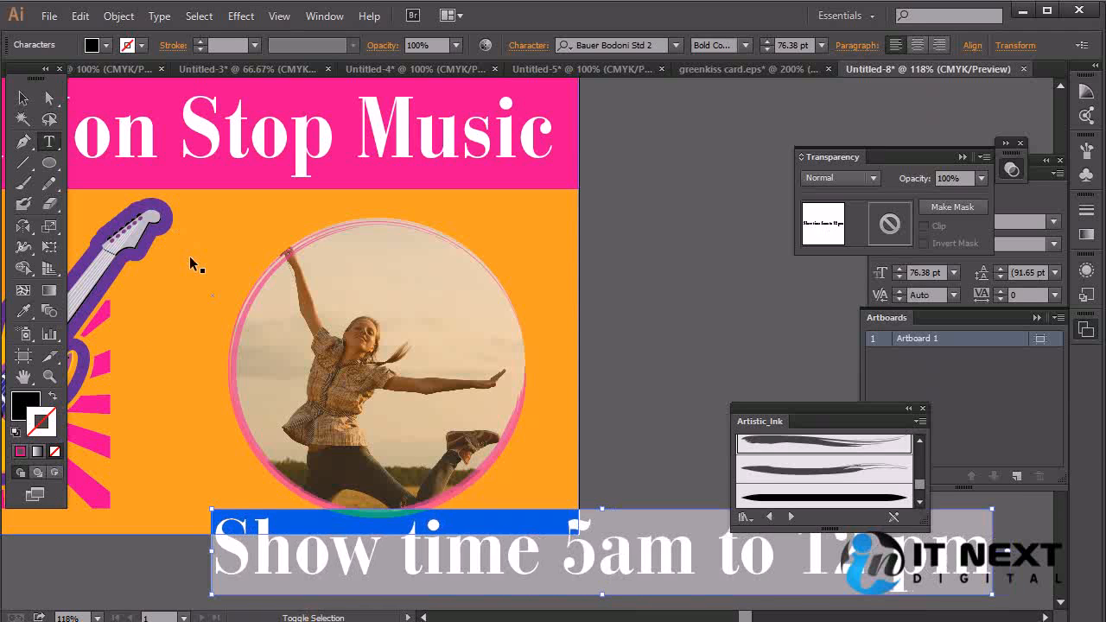
key(ctrl+shift+comma)
key(ctrl+shift+comma)
key(ctrl+shift+comma)
key(ctrl+shift+comma)
key(ctrl+shift+comma)
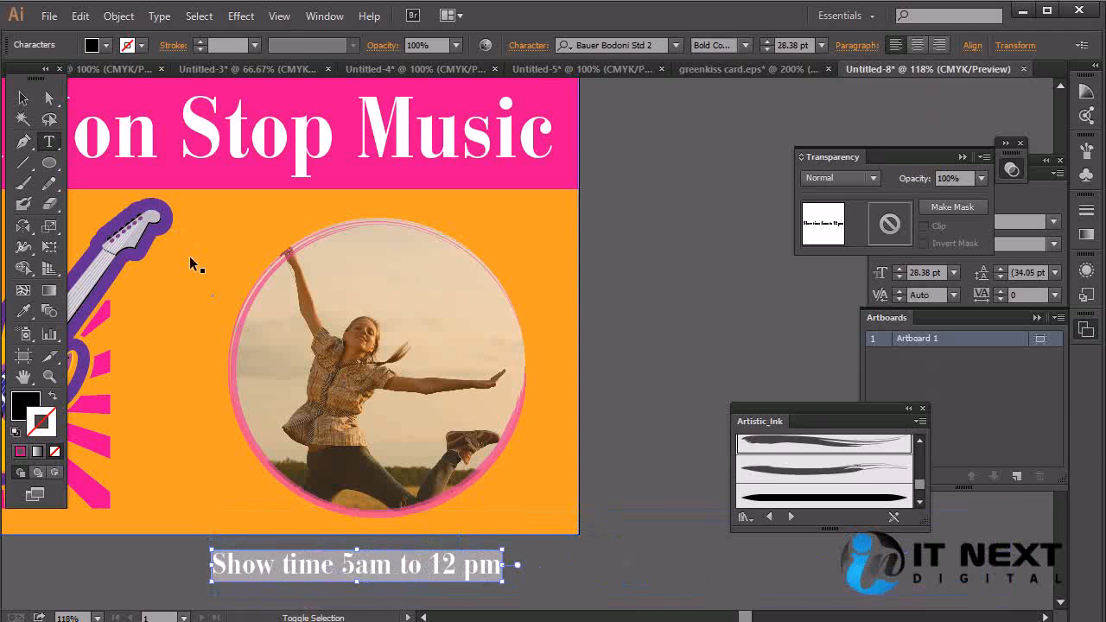
Set the show time text to 24.38 pt, move it over the circular photo and duplicate it into three stacked lines
click(22, 98)
drag(400, 558, 530, 355)
drag(393, 342, 511, 370)
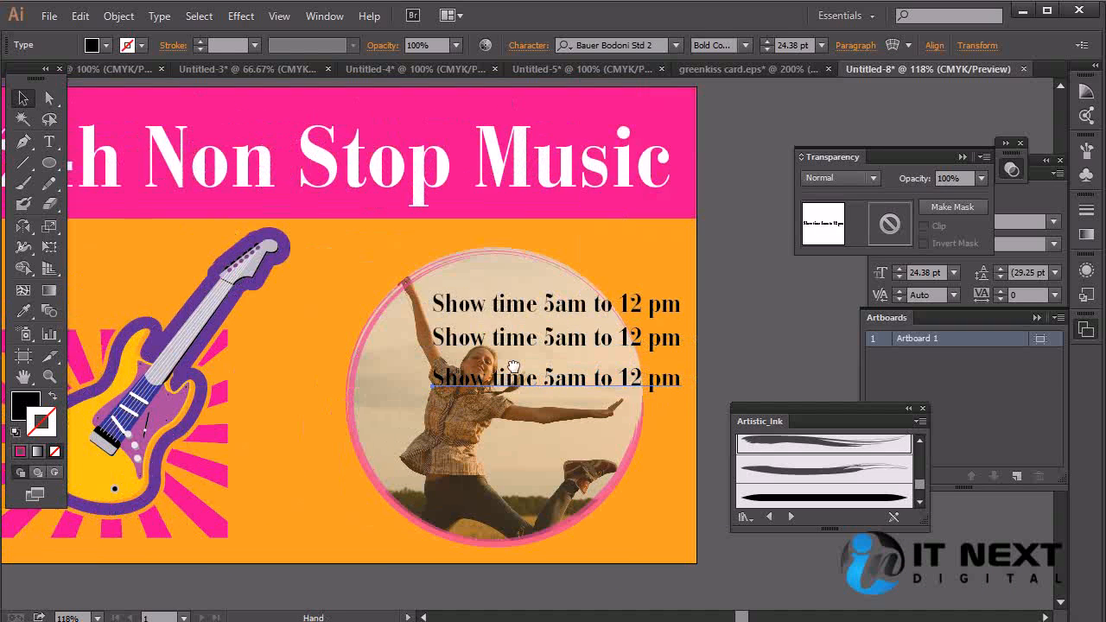
Draw a black-filled rounded rectangle about 4 in wide over the three show time text lines
click(53, 165)
drag(59, 173, 117, 182)
drag(398, 276, 688, 423)
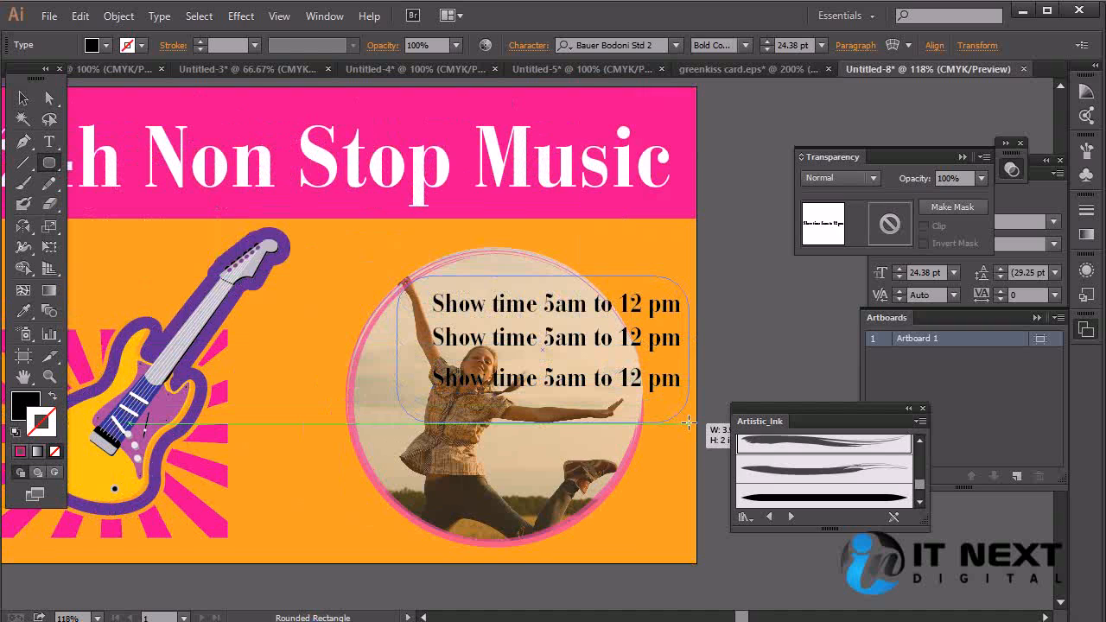
drag(689, 423, 689, 403)
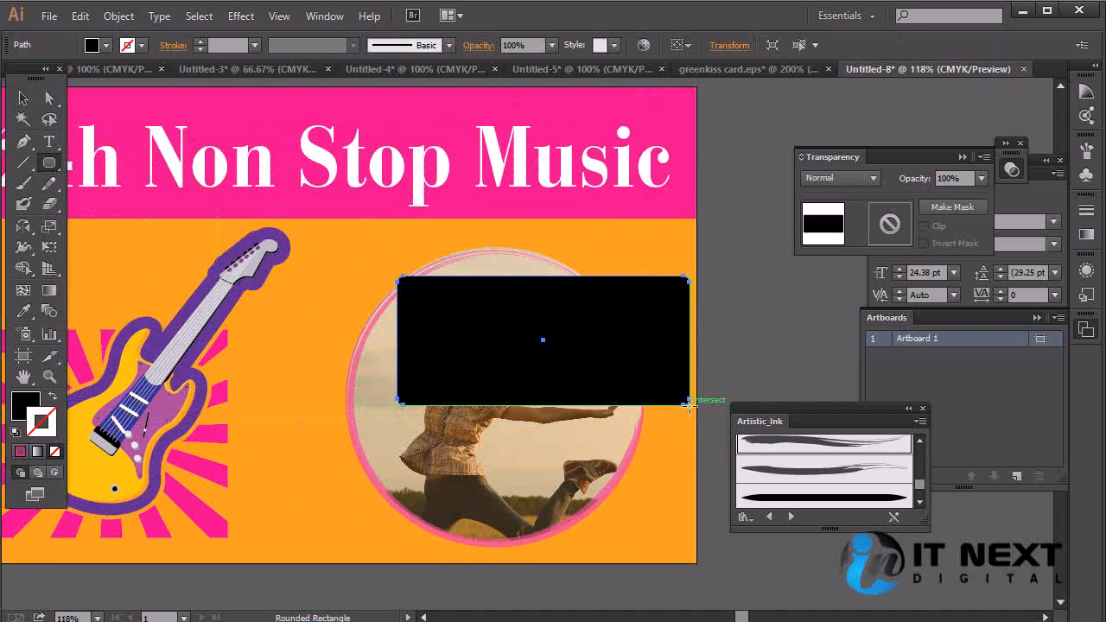
key(v)
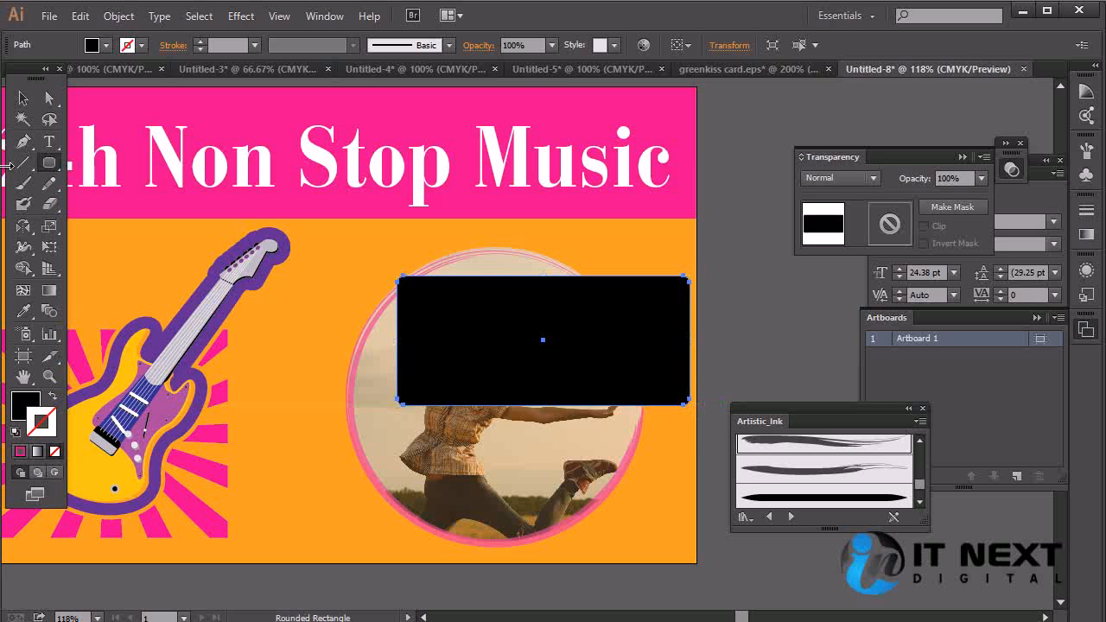
Fill the rounded rectangle with light grey bcbcbc and send it behind the three show time text lines
double_click(34, 403)
click(697, 369)
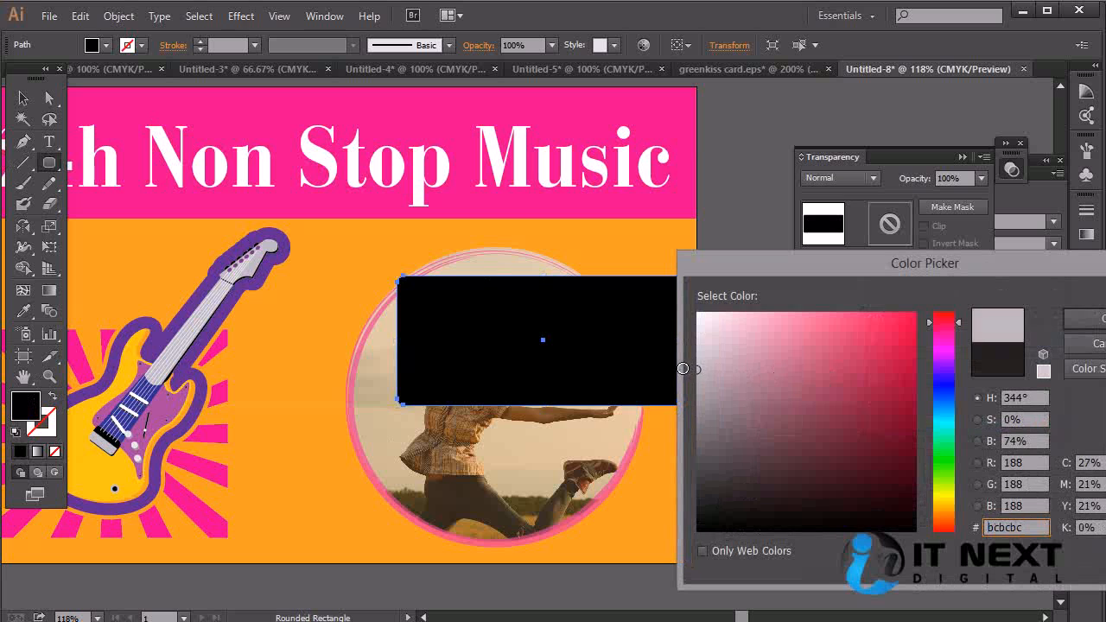
click(1086, 322)
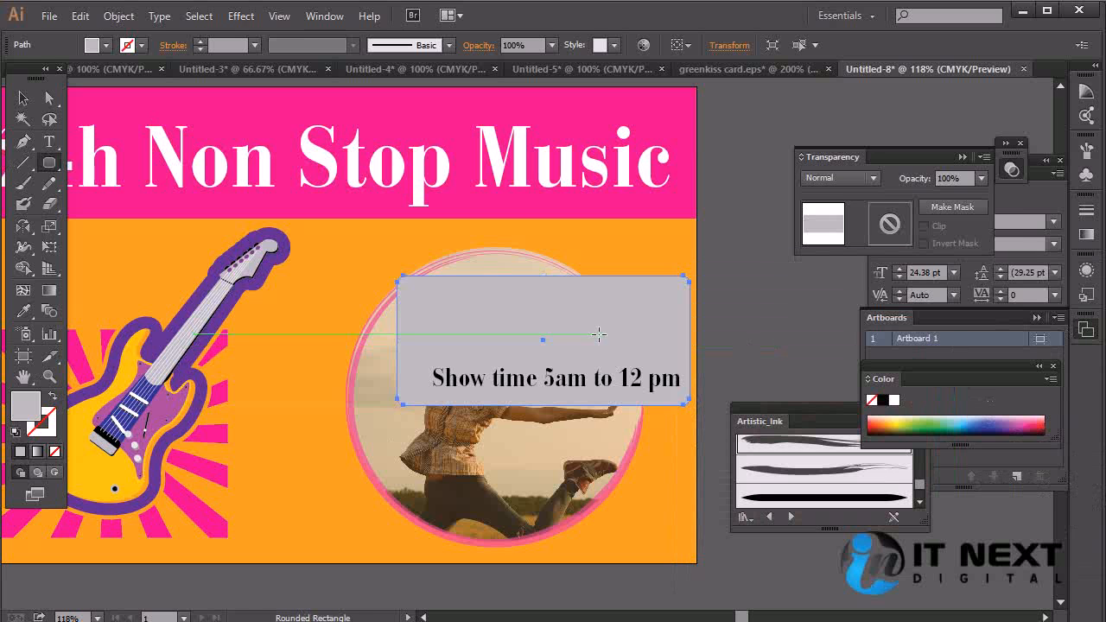
key(ctrl+[)
key(ctrl+[)
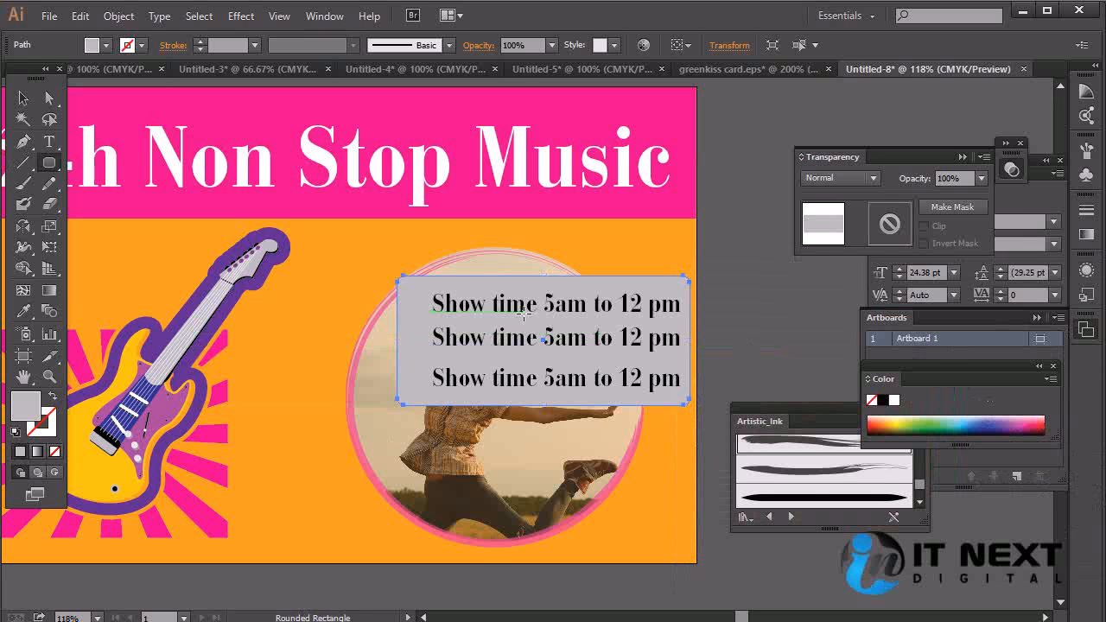
Recolour the rounded rectangle behind the show time text white and set its opacity to 70%
double_click(21, 411)
click(744, 347)
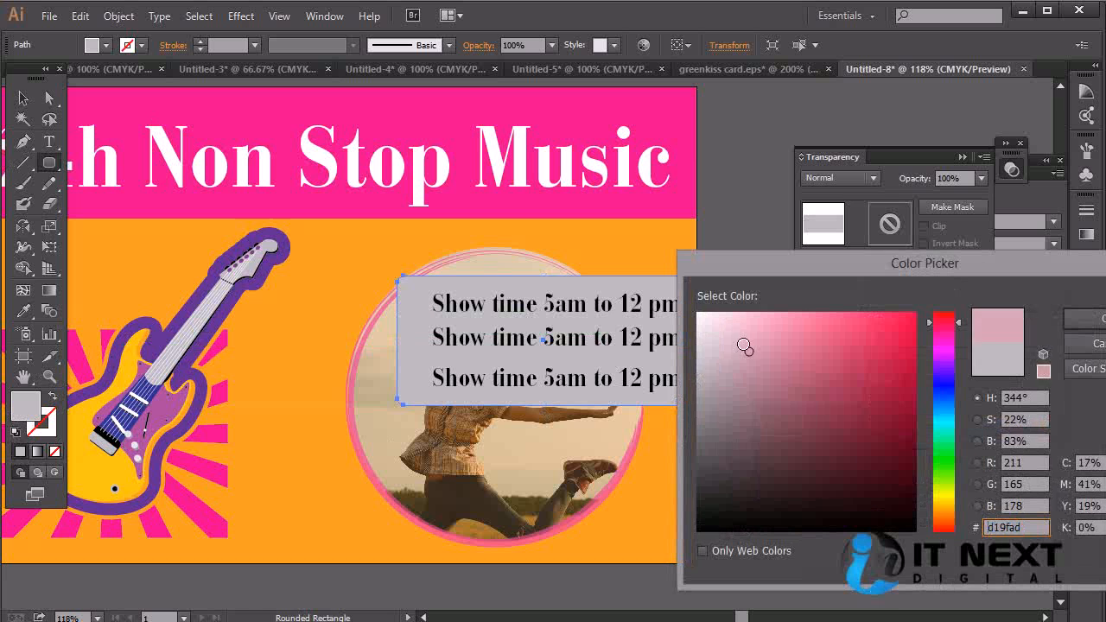
click(698, 313)
click(1084, 320)
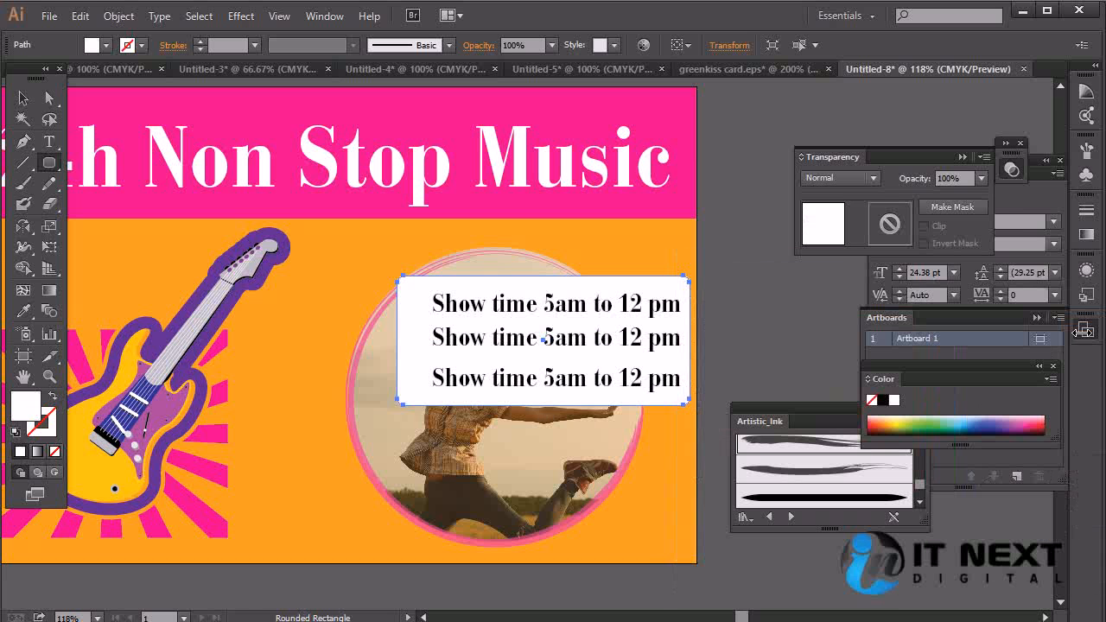
click(982, 179)
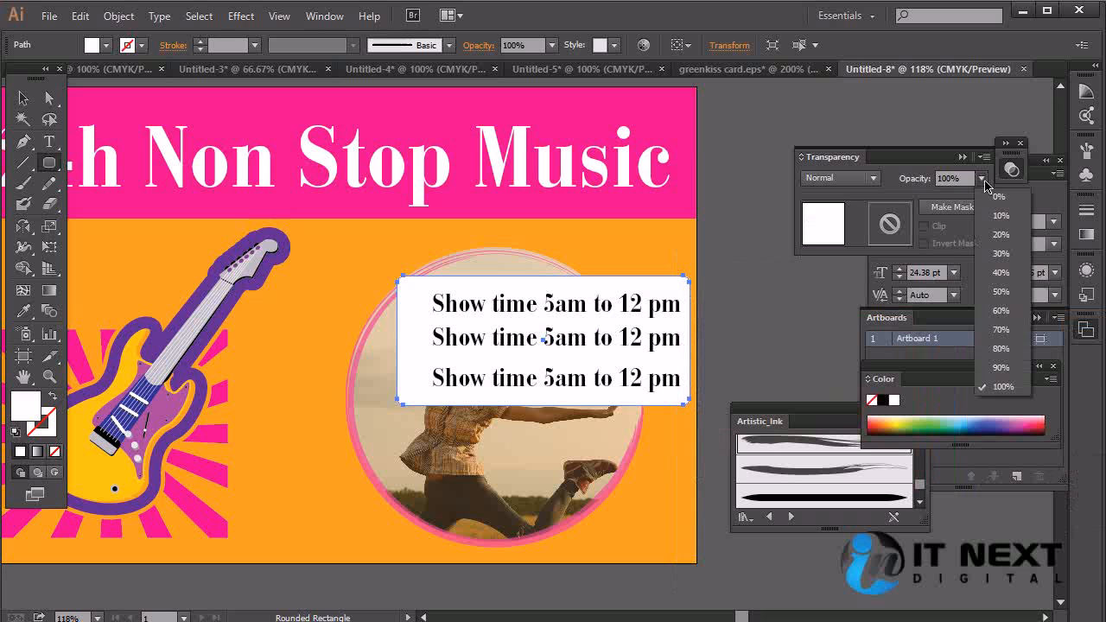
click(1000, 330)
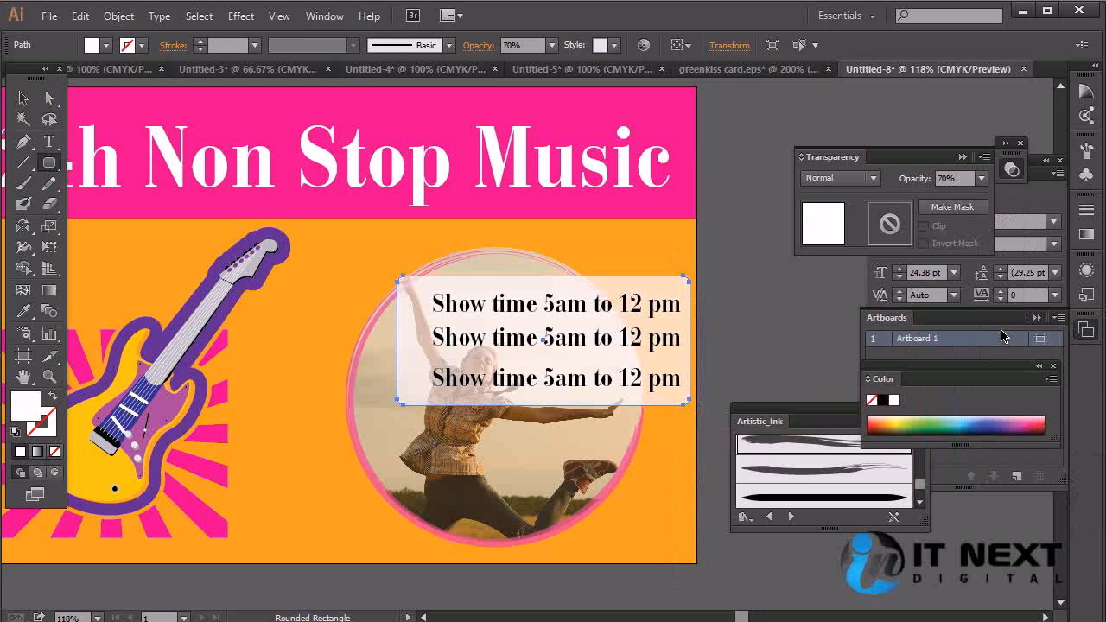
click(23, 98)
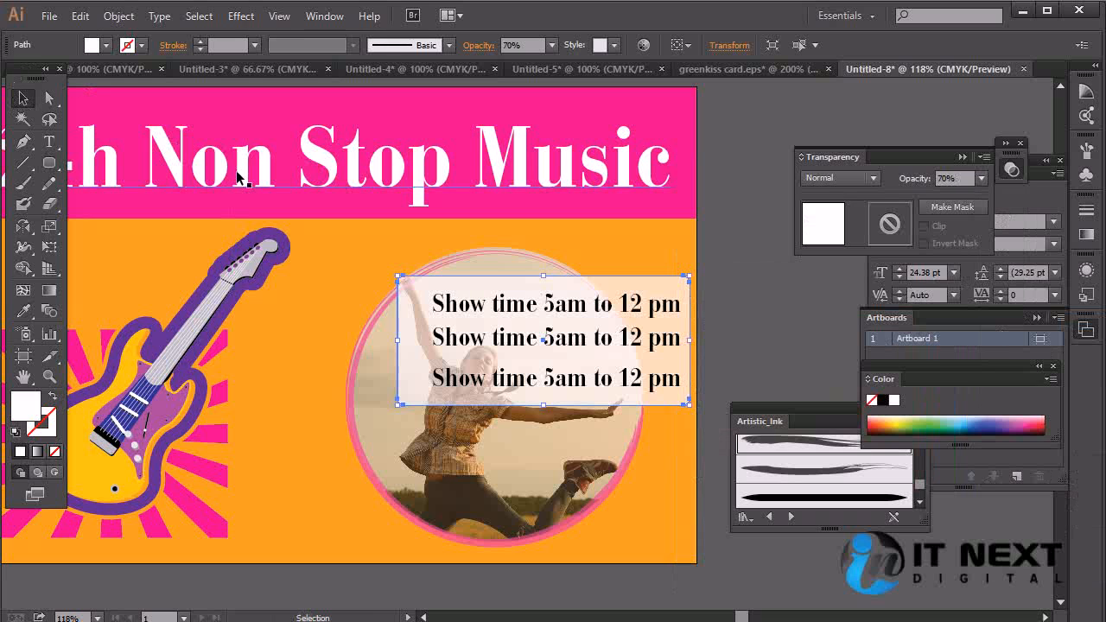
click(783, 289)
drag(590, 369, 702, 339)
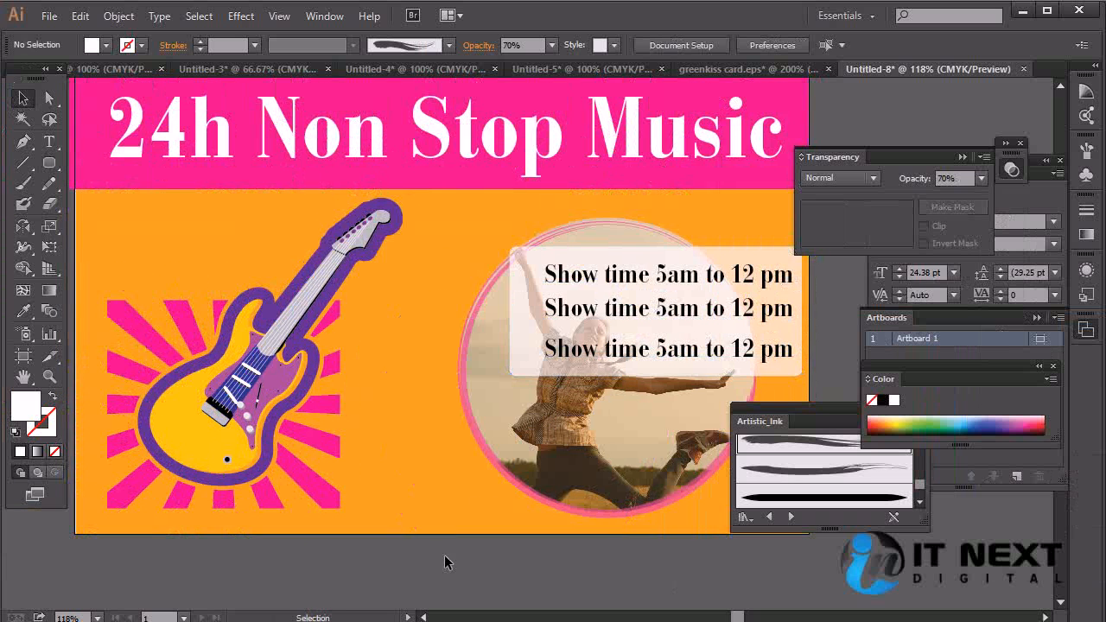
mouse_move(456, 412)
mouse_down()
mouse_move(461, 388)
mouse_move(440, 405)
mouse_up()
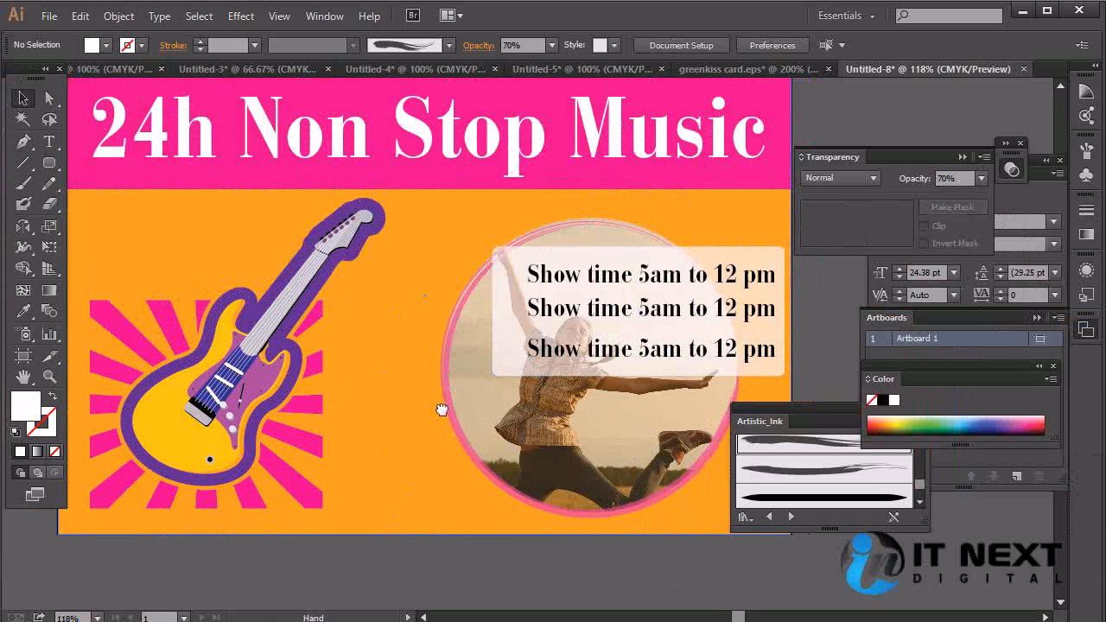
click(383, 406)
drag(415, 354, 410, 393)
click(560, 385)
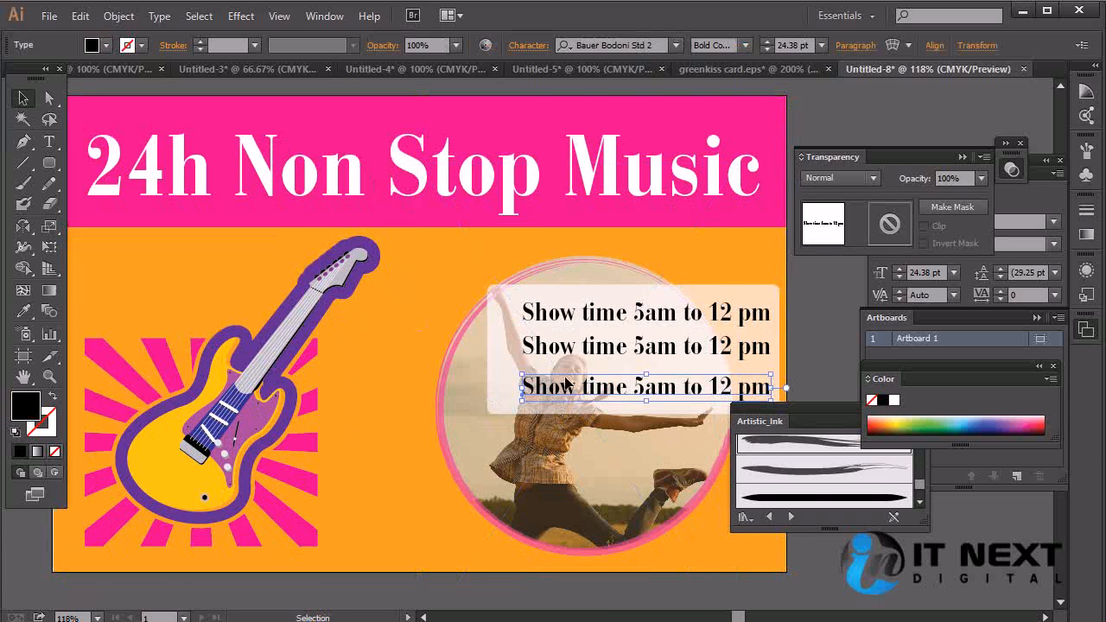
shift+click(603, 348)
shift+click(607, 322)
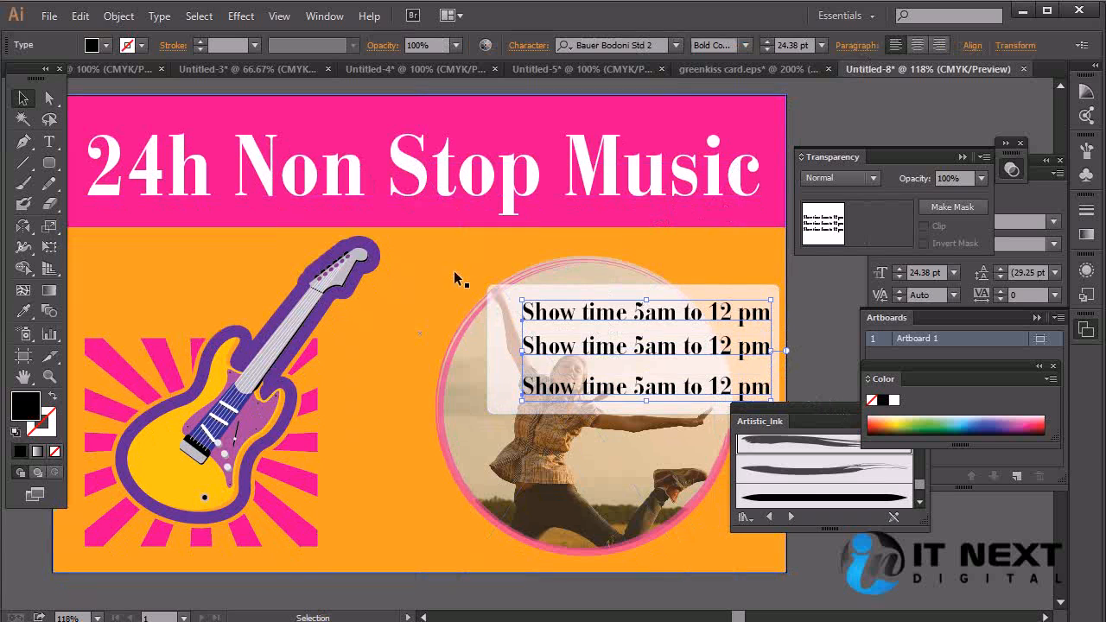
click(415, 336)
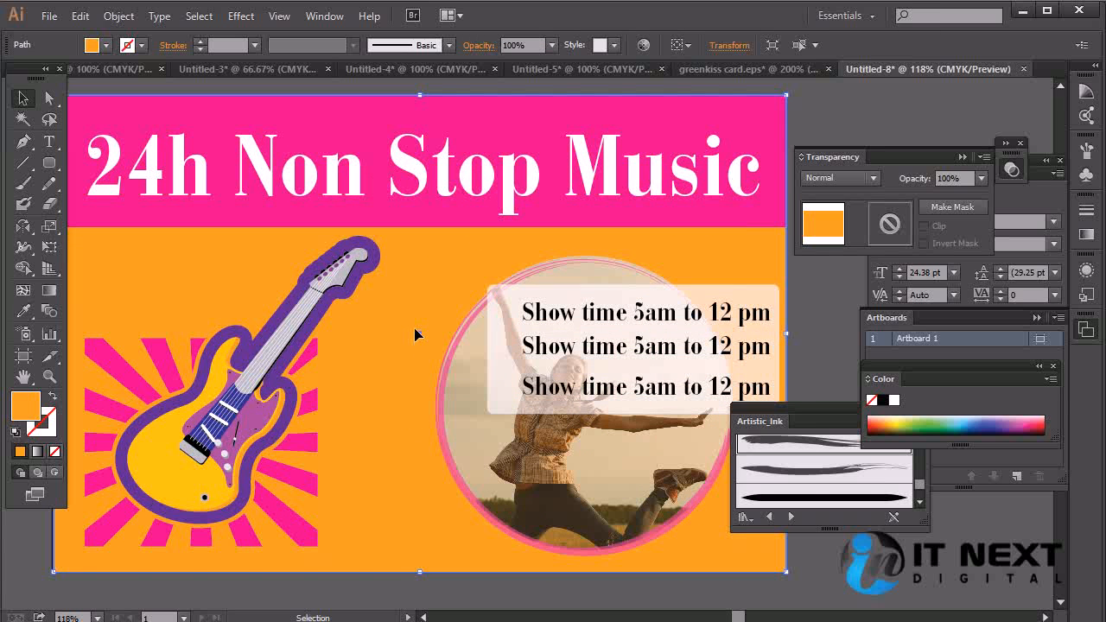
Draw an orange rectangle about 5 in wide and 4.6 in tall over the guitar area below the heading band
key(space)
drag(423, 291, 561, 267)
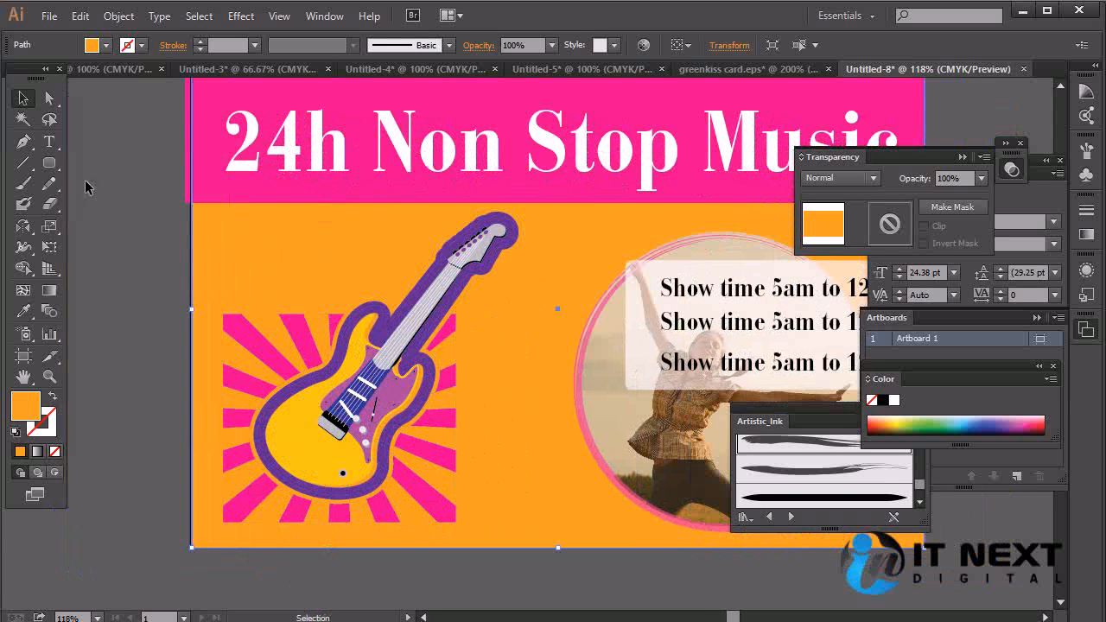
drag(49, 162, 88, 157)
drag(196, 204, 563, 542)
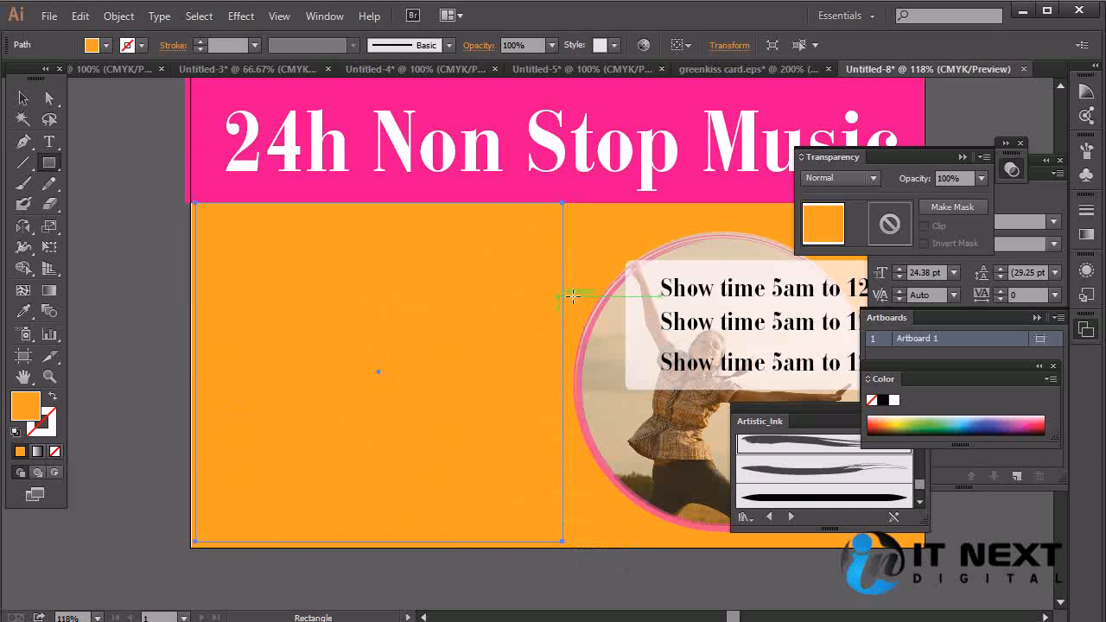
Add two anchor points on the new rectangle's right edge, at about Y 3.6 in and Y 5.02 in
key(p)
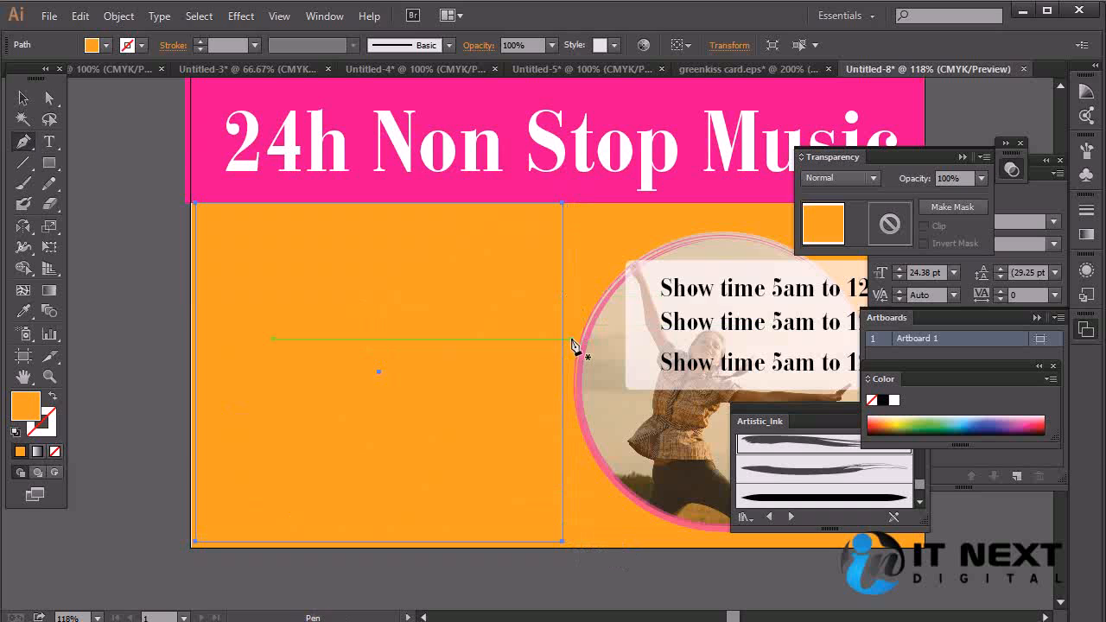
click(562, 335)
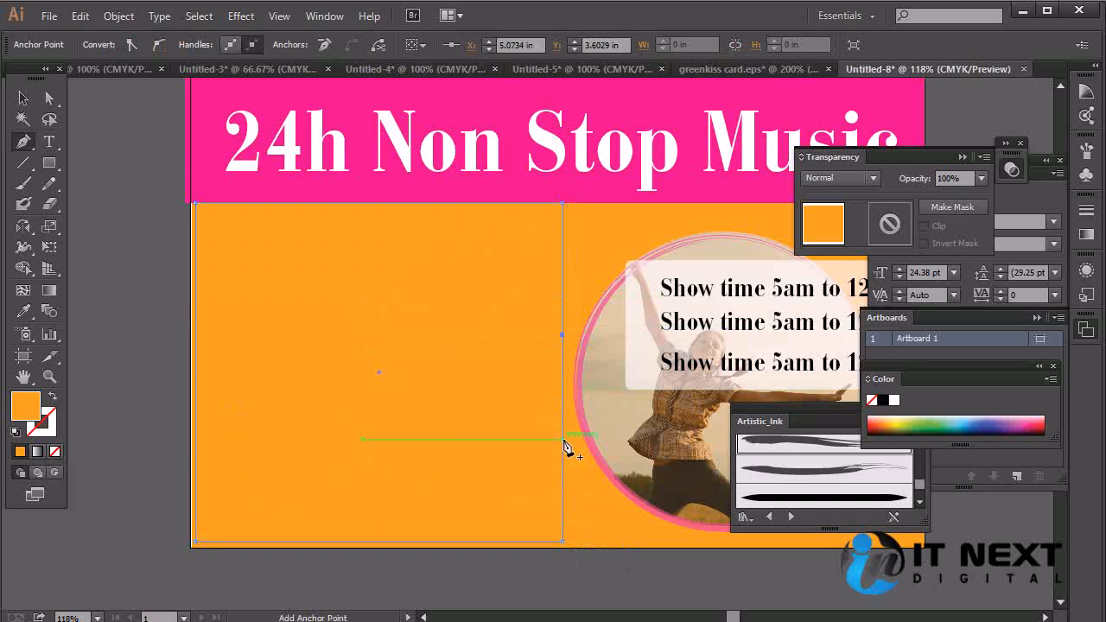
click(563, 440)
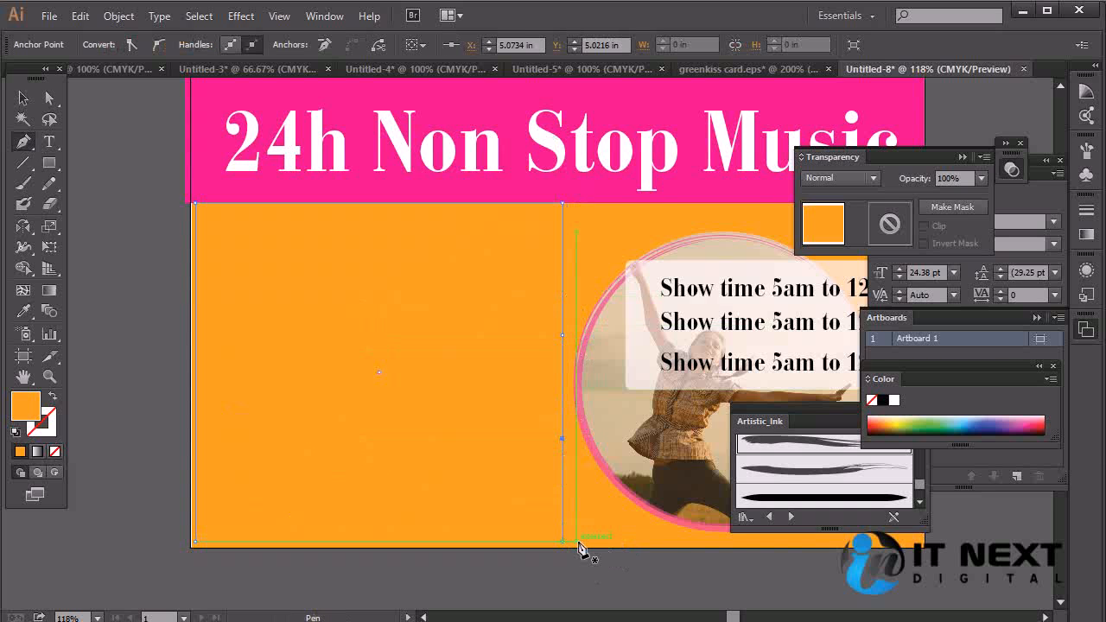
Move the orange rectangle's lower-right corner point outward to X 6.3244 in
click(49, 98)
click(563, 541)
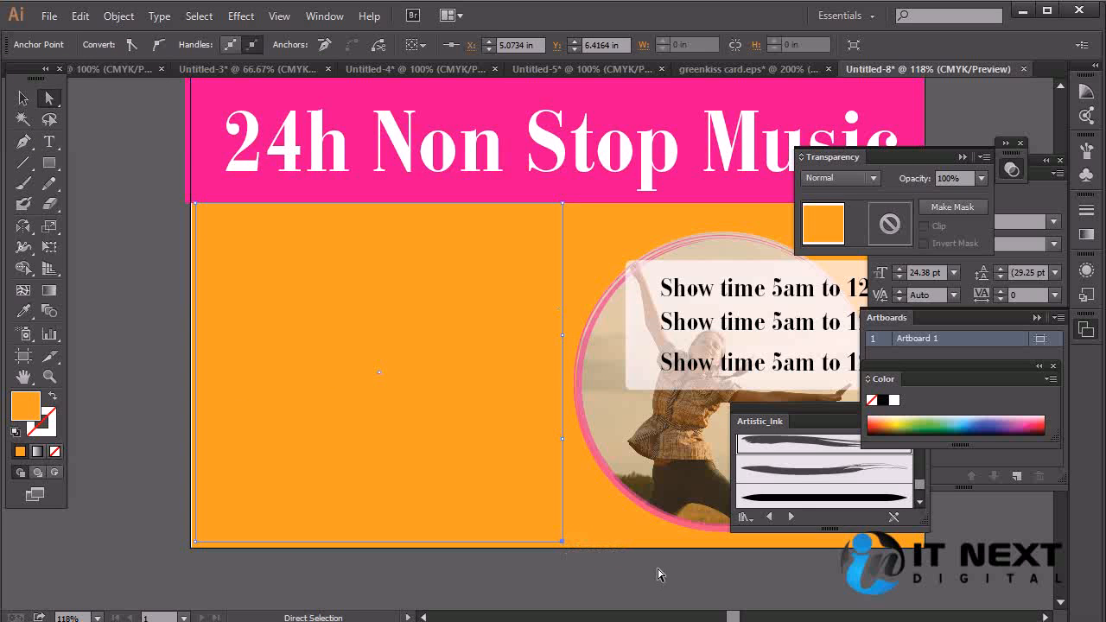
key(Right)
key(Right)
key(Right)
key(Right)
key(Right)
key(Right)
key(Right)
key(Right)
key(Right)
key(Right)
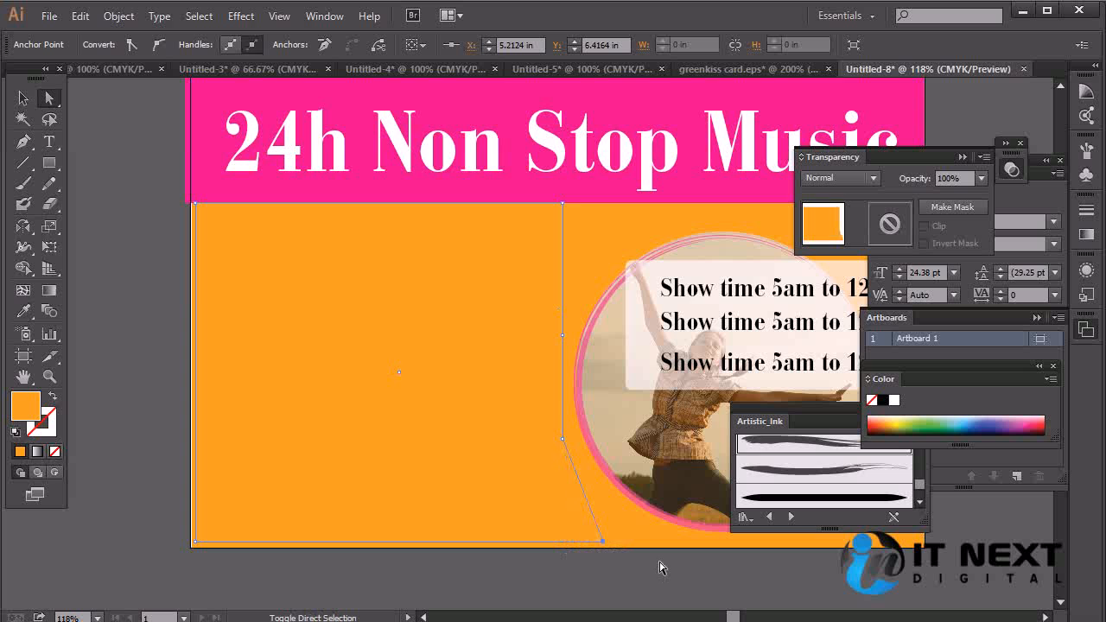
key(Right)
key(Right)
key(Right)
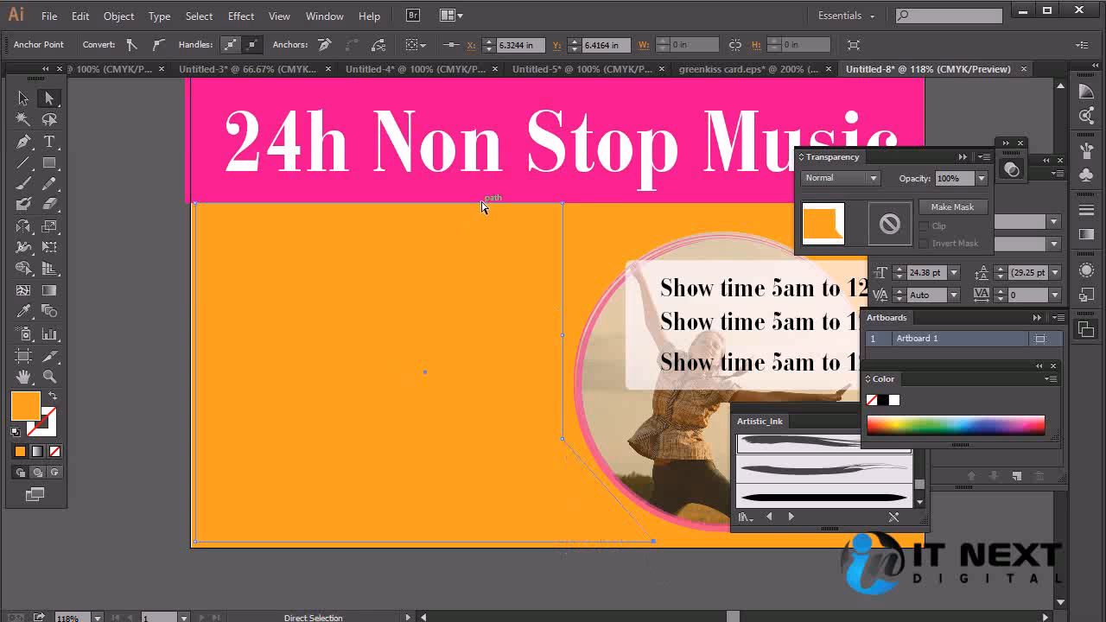
Move the orange rectangle's upper-right corner point outward to X 6.4634 in
click(562, 204)
key(Right)
key(Right)
key(Right)
key(Right)
key(Right)
key(Right)
key(Right)
key(Right)
key(Right)
key(Right)
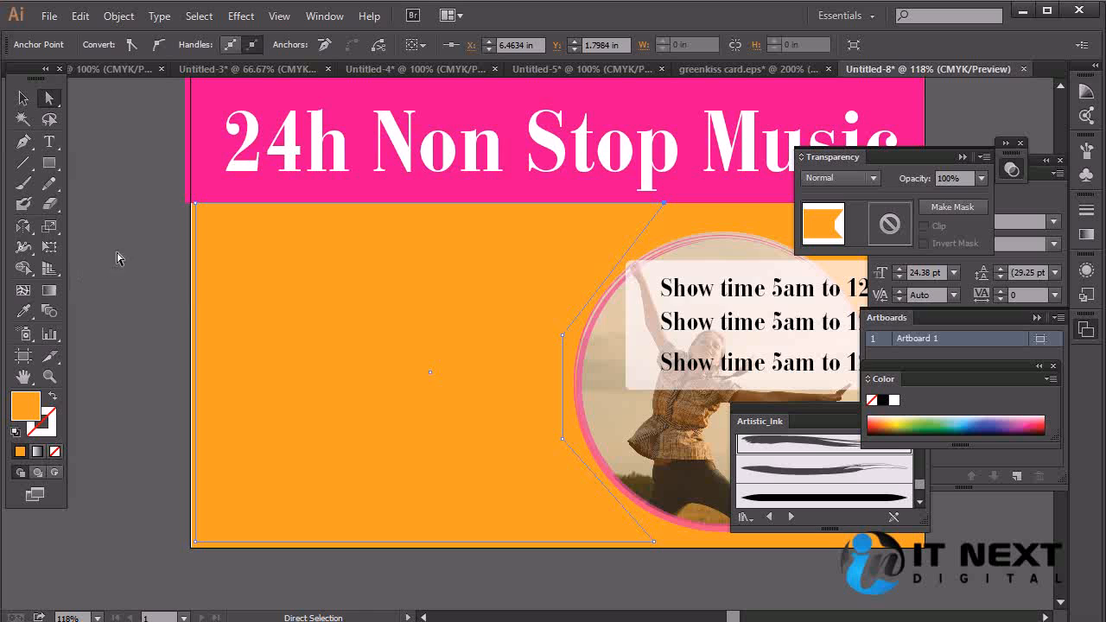
Convert the two added anchor points beside the circular photo to smooth points, curving the shape's edge around the circle
click(563, 335)
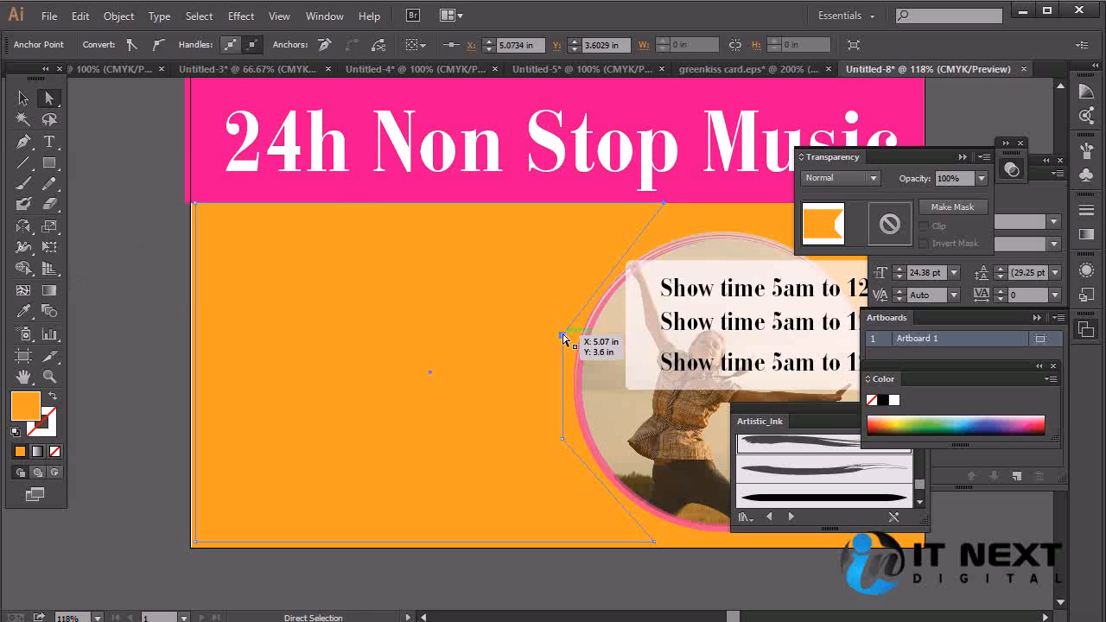
click(158, 44)
click(563, 439)
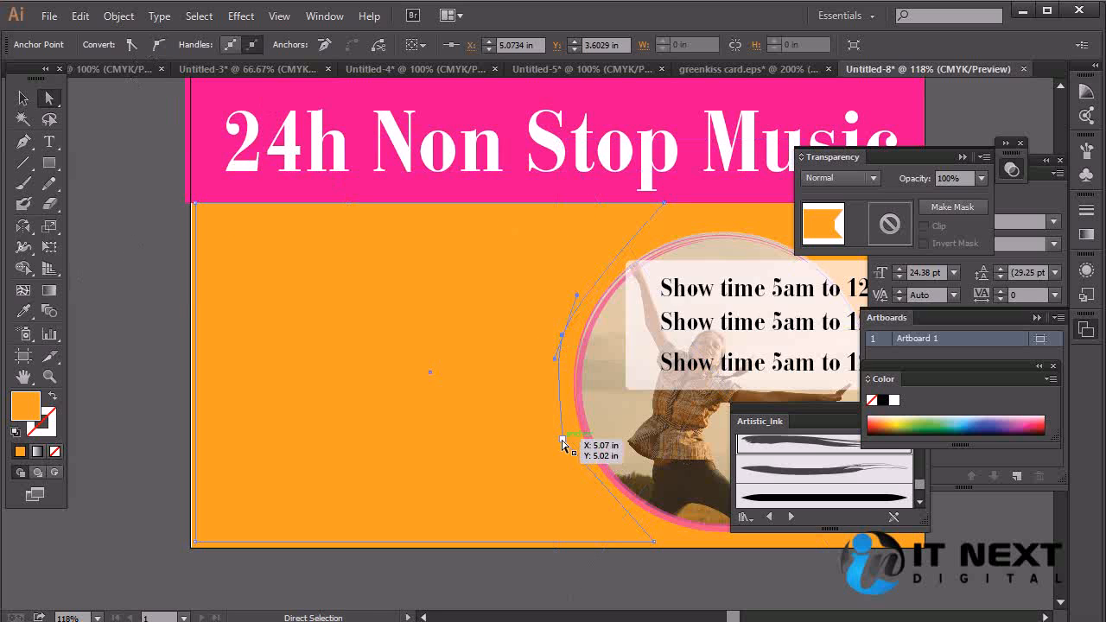
click(153, 46)
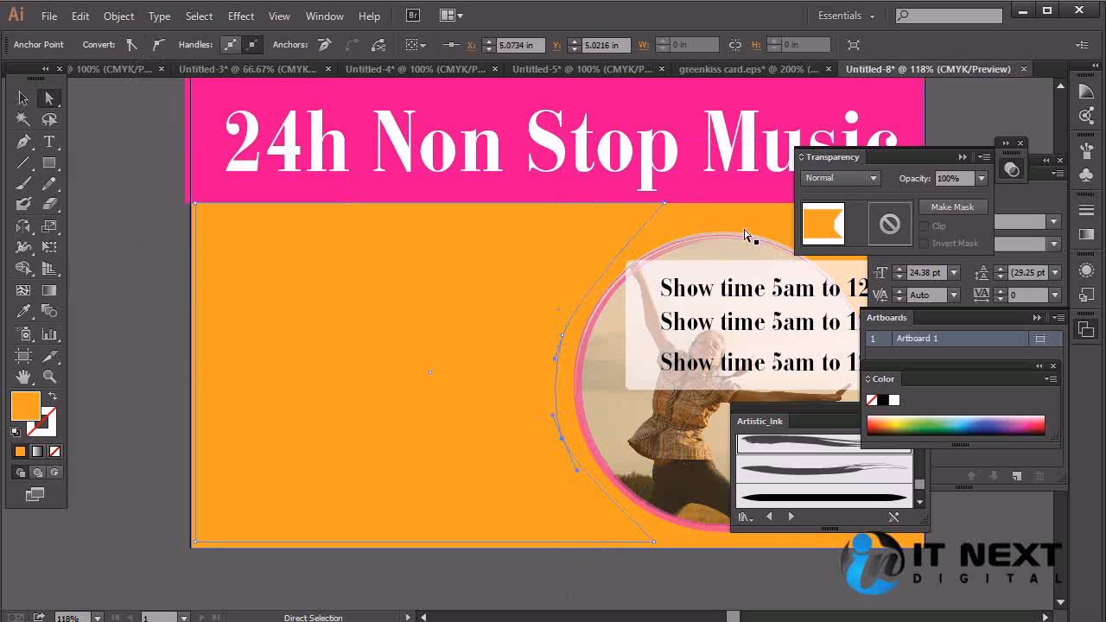
Turn the curved orange shape into a text area, enter MUSIC in it and clear that text again
click(23, 98)
click(518, 264)
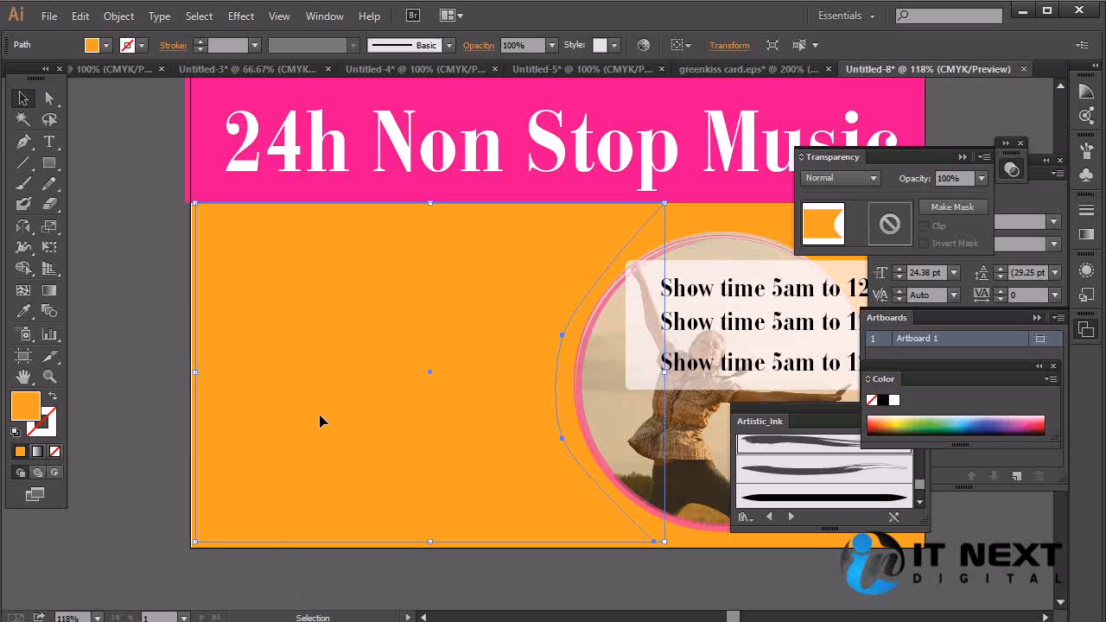
key(t)
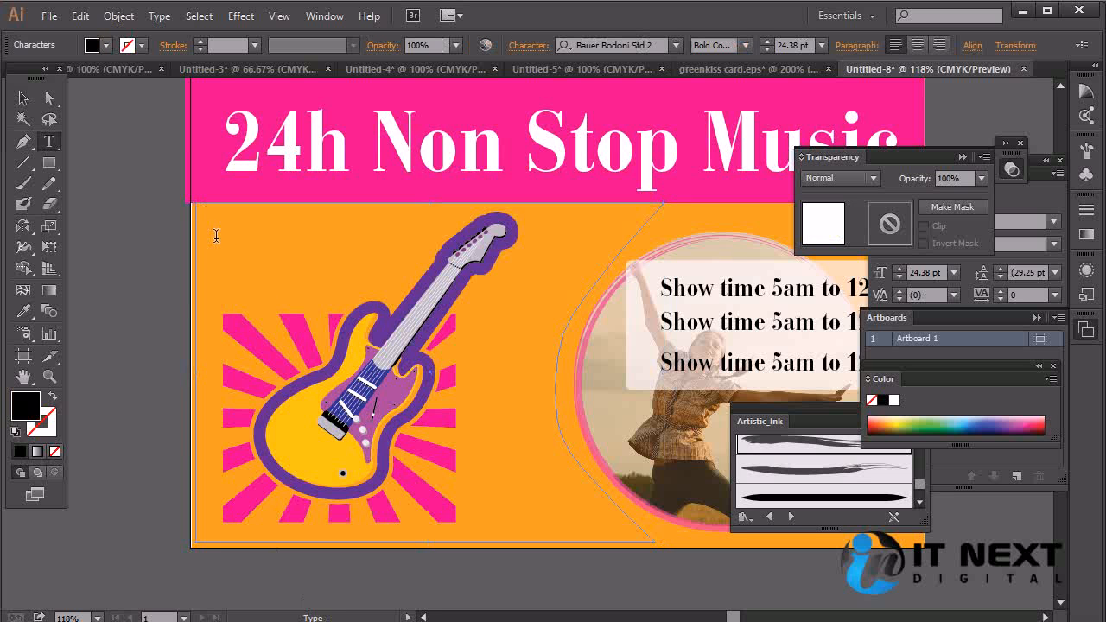
click(225, 244)
text(MUSIC)
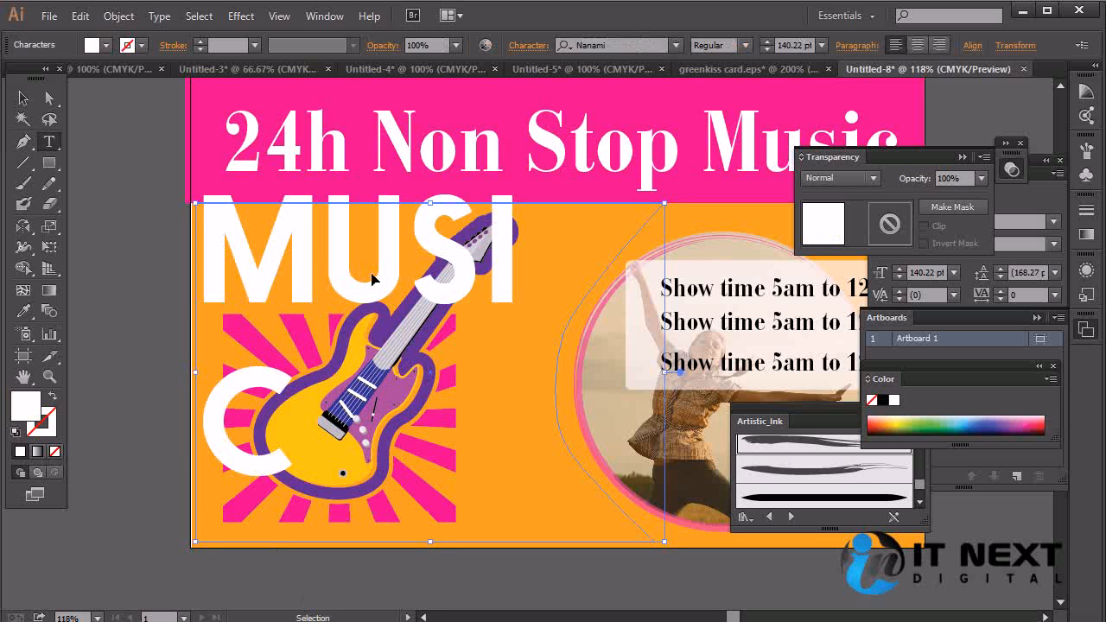
key(ctrl+a)
key(BackSpace)
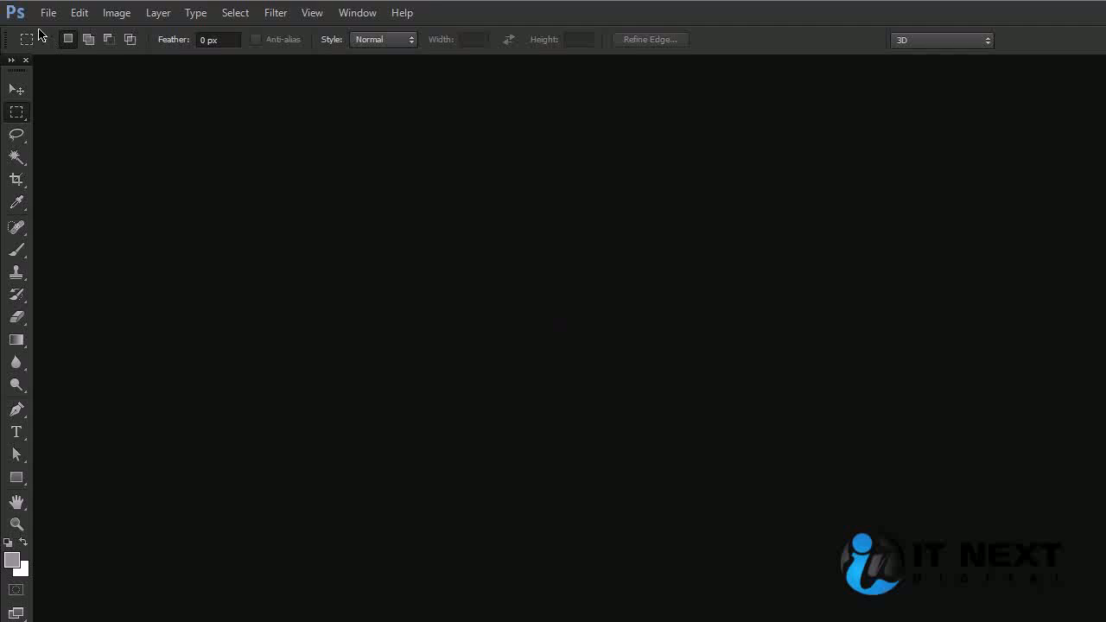
Switch to Photoshop and create a new 419 by 151 pixel CMYK document at 72 pixels/inch with a white background
click(48, 12)
click(86, 34)
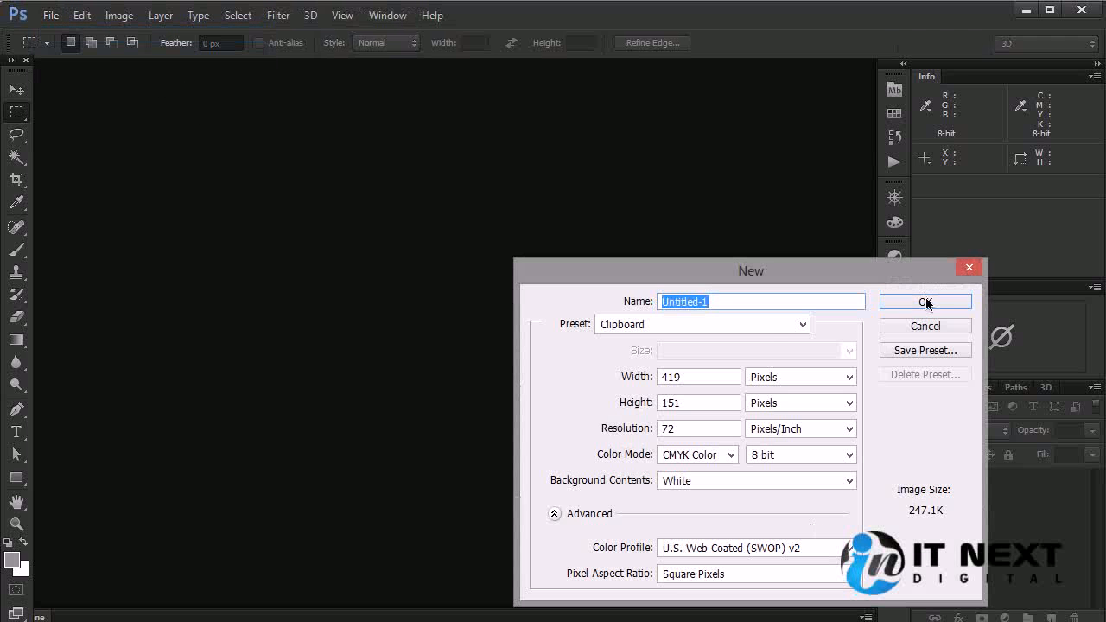
click(925, 301)
Start a point text in the blank document and insert Lorem Ipsum placeholder text into it
click(198, 15)
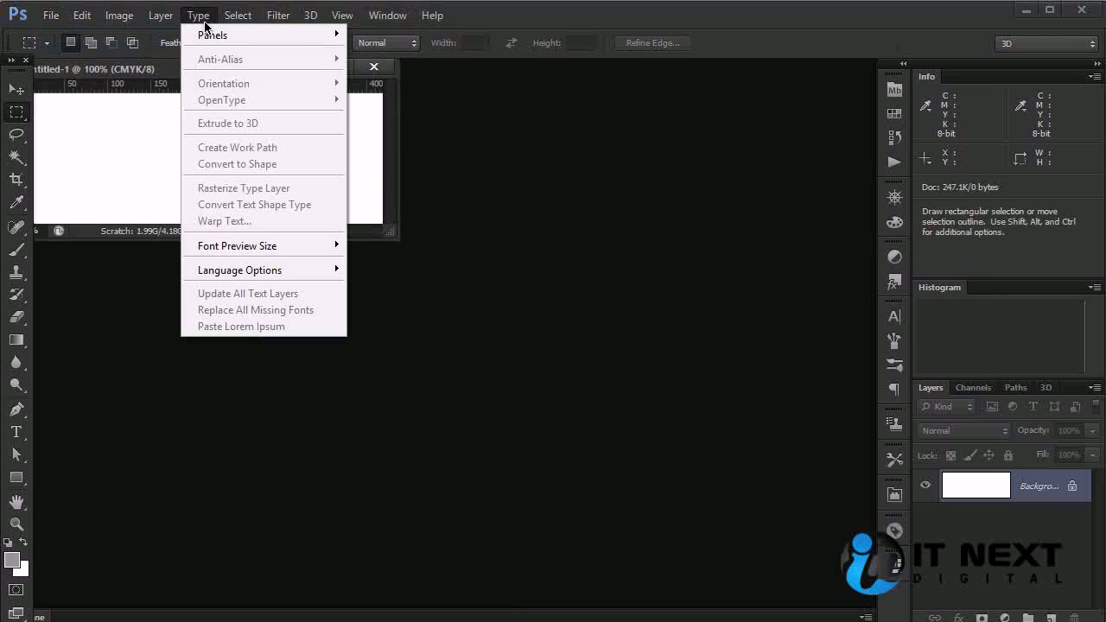
click(75, 138)
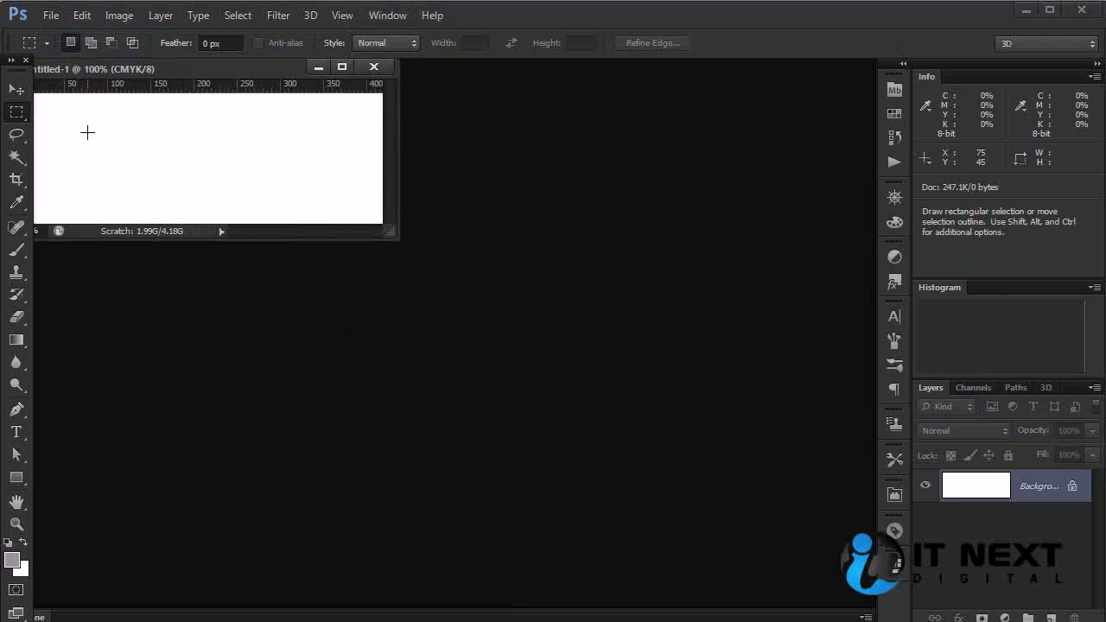
key(t)
click(120, 136)
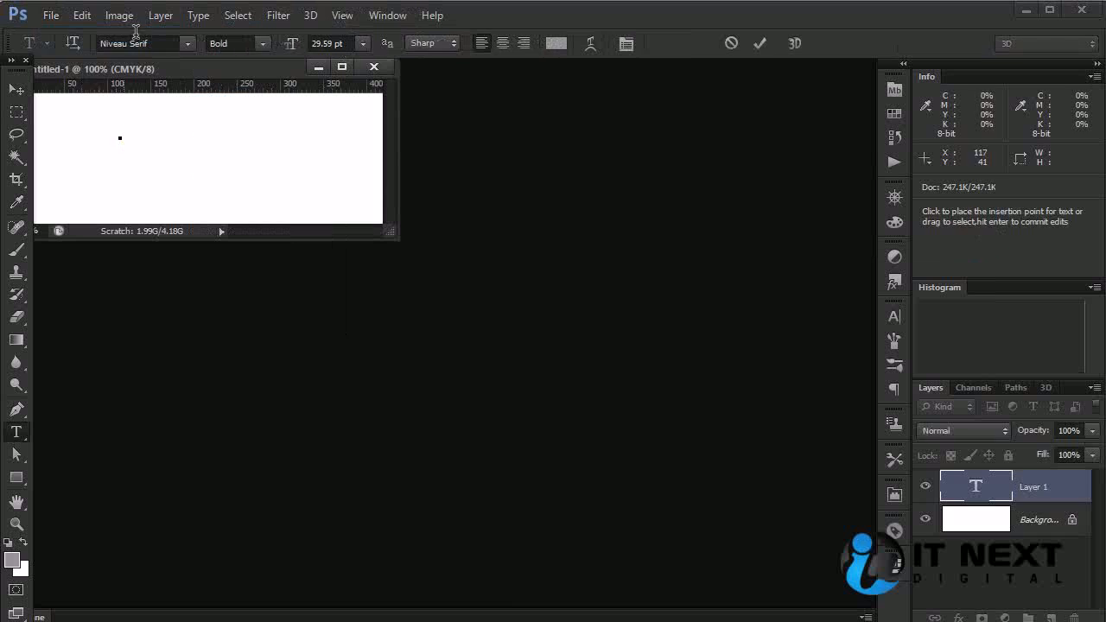
click(201, 15)
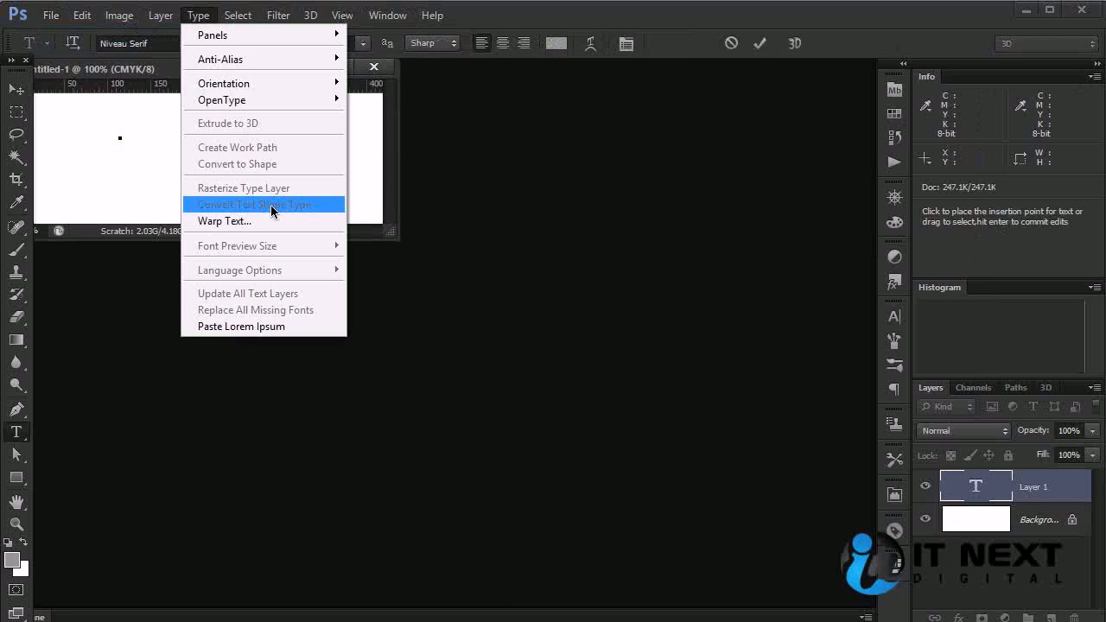
click(278, 325)
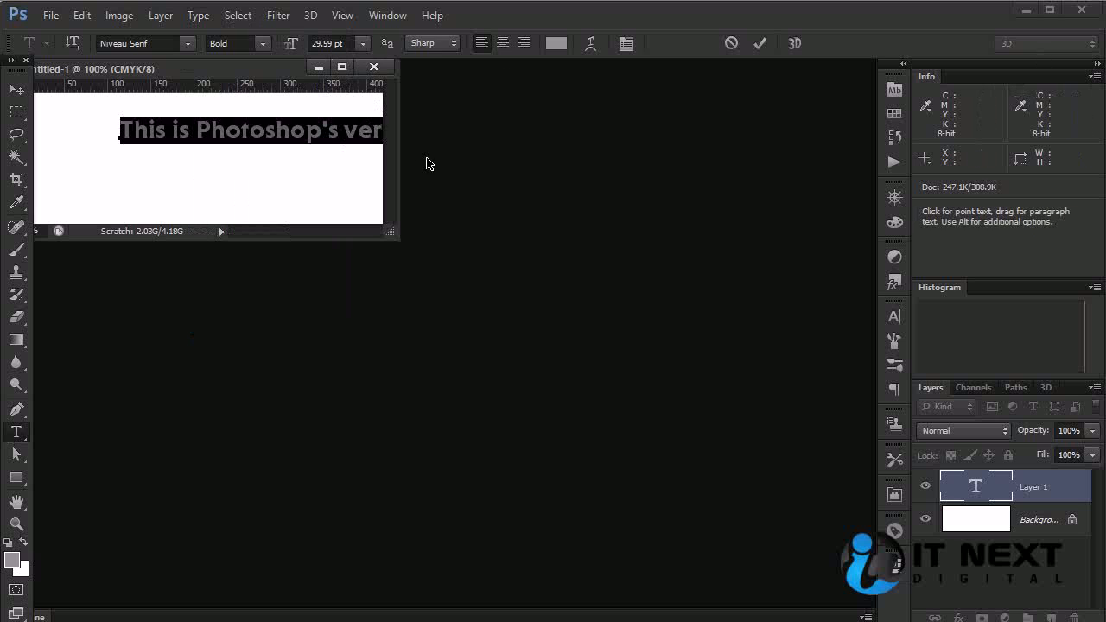
Close the Photoshop document, return to Illustrator and paste the Lorem Ipsum text into the curved text area beside the circular photo
key(Escape)
click(373, 67)
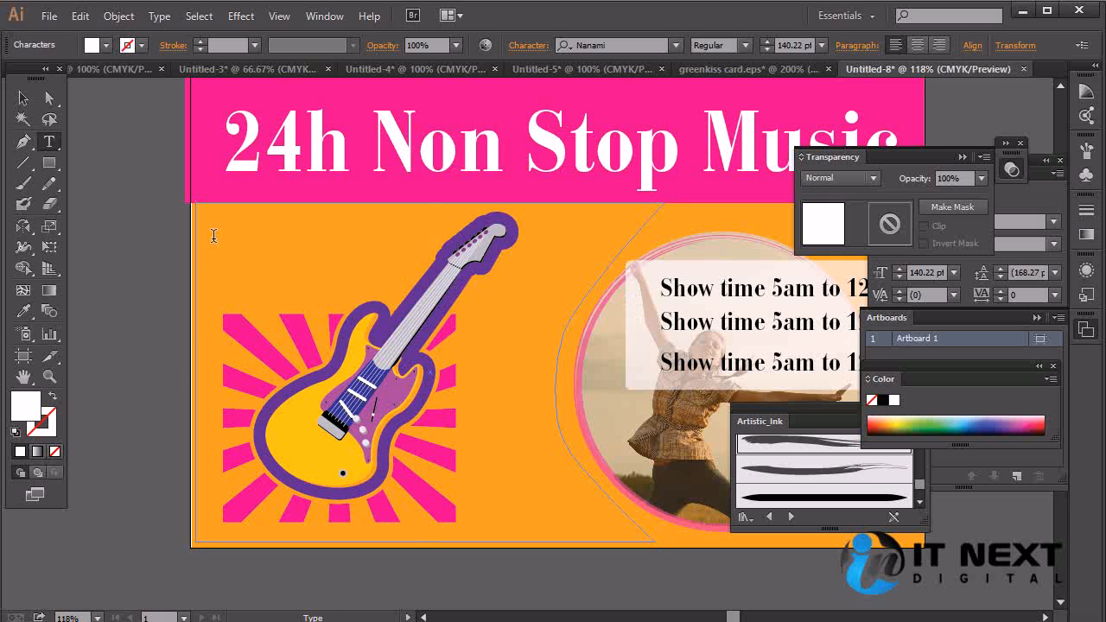
click(214, 235)
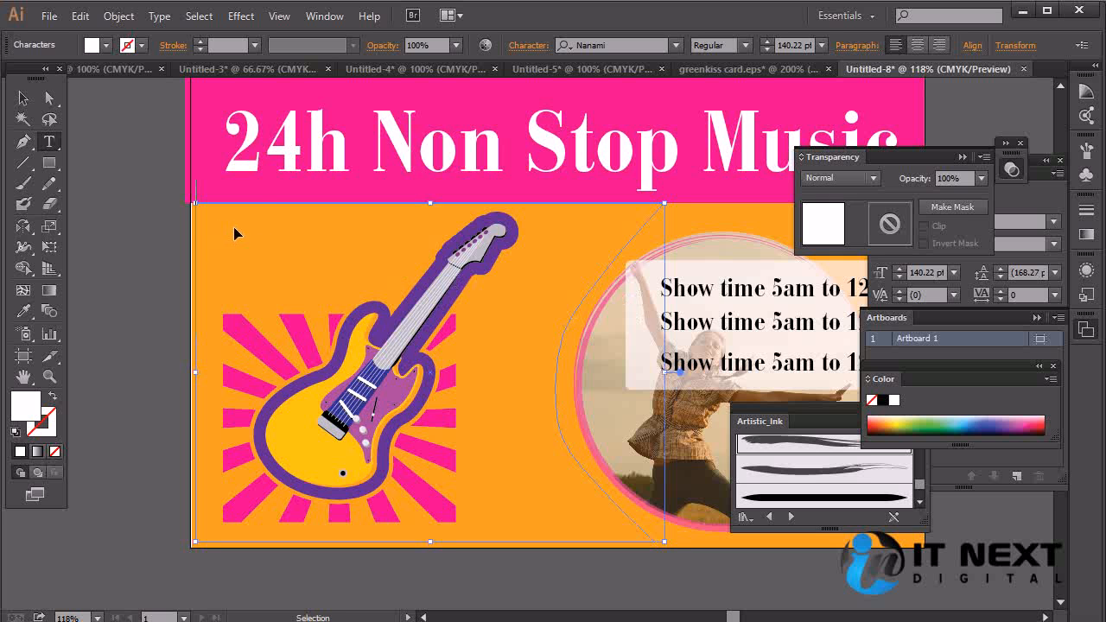
key(ctrl+v)
Set all of the pasted body text in the Ainslie font with the Norm Regular style
key(ctrl+a)
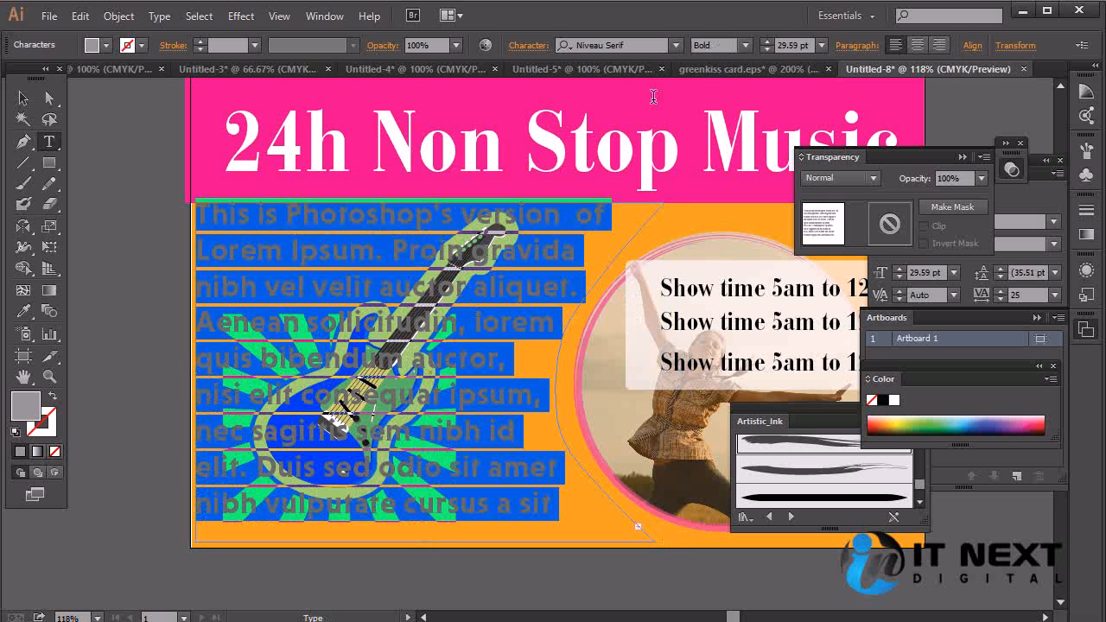
click(676, 45)
drag(991, 367, 1005, 67)
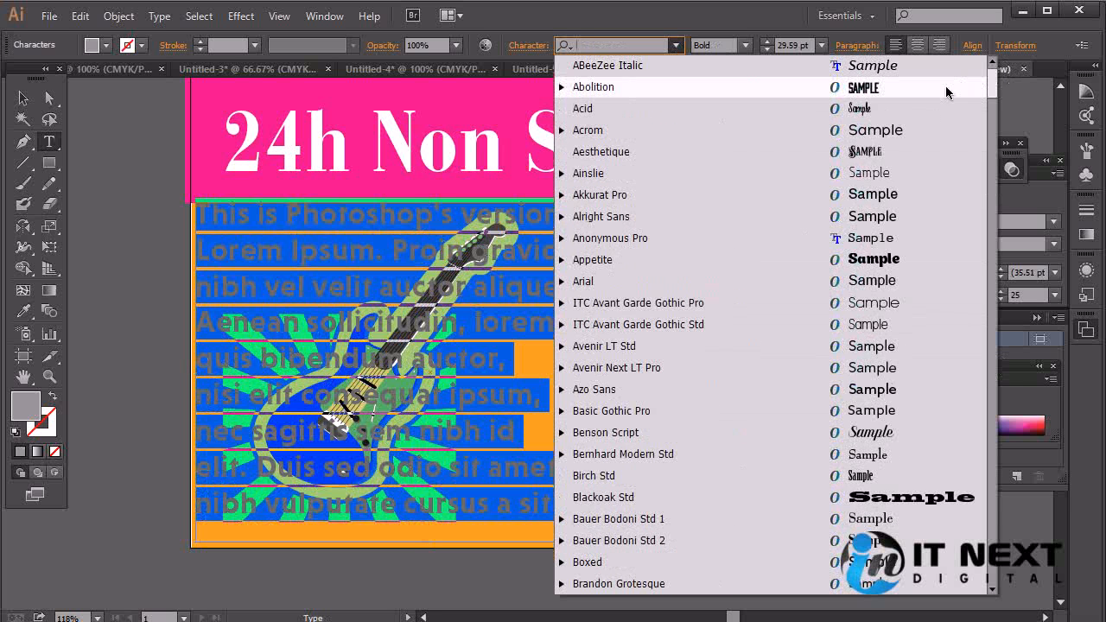
click(904, 173)
click(747, 45)
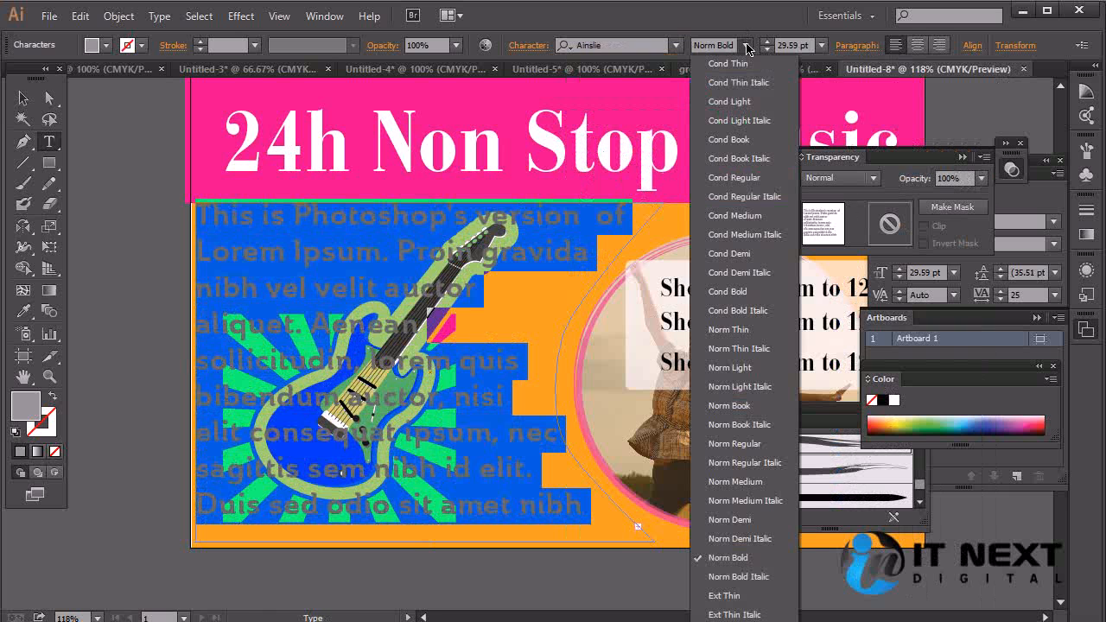
click(739, 443)
Reduce the body text's font size to 17.59 pt
key(ctrl+shift+comma)
key(ctrl+shift+comma)
key(ctrl+shift+comma)
key(ctrl+shift+comma)
key(ctrl+shift+comma)
key(ctrl+shift+comma)
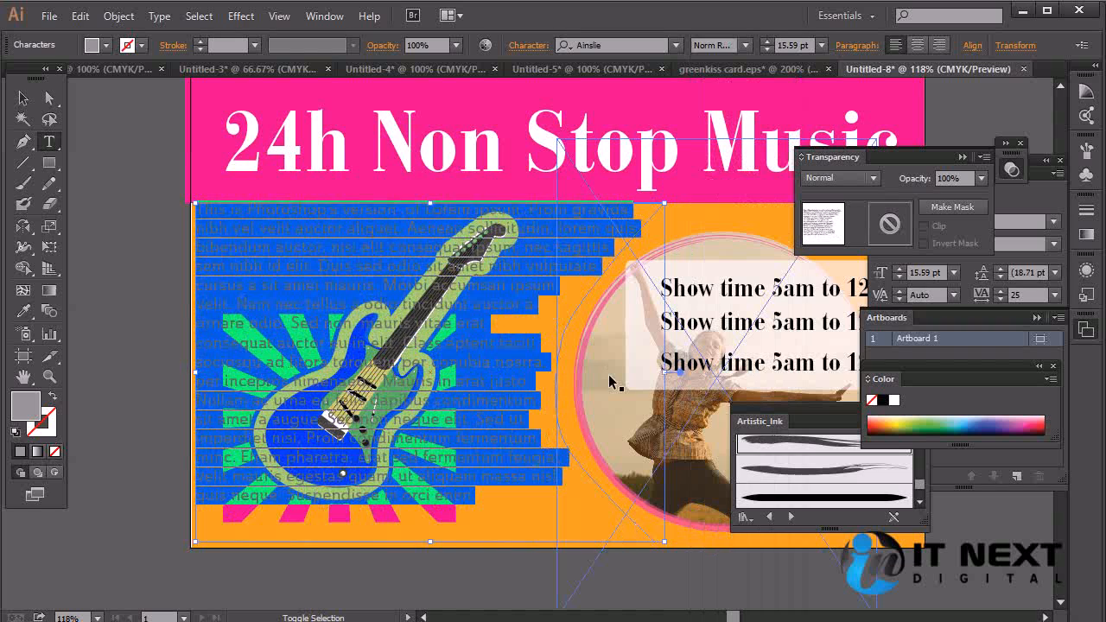
click(23, 98)
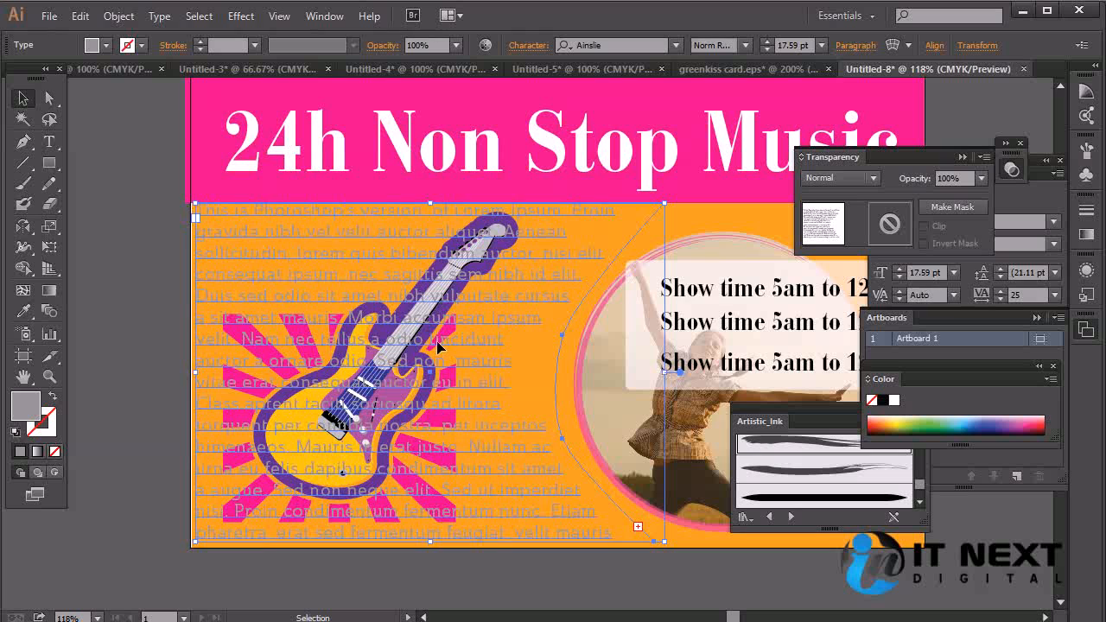
Fill the body text with the near-white colour f9f9f9
double_click(25, 412)
drag(758, 353, 680, 317)
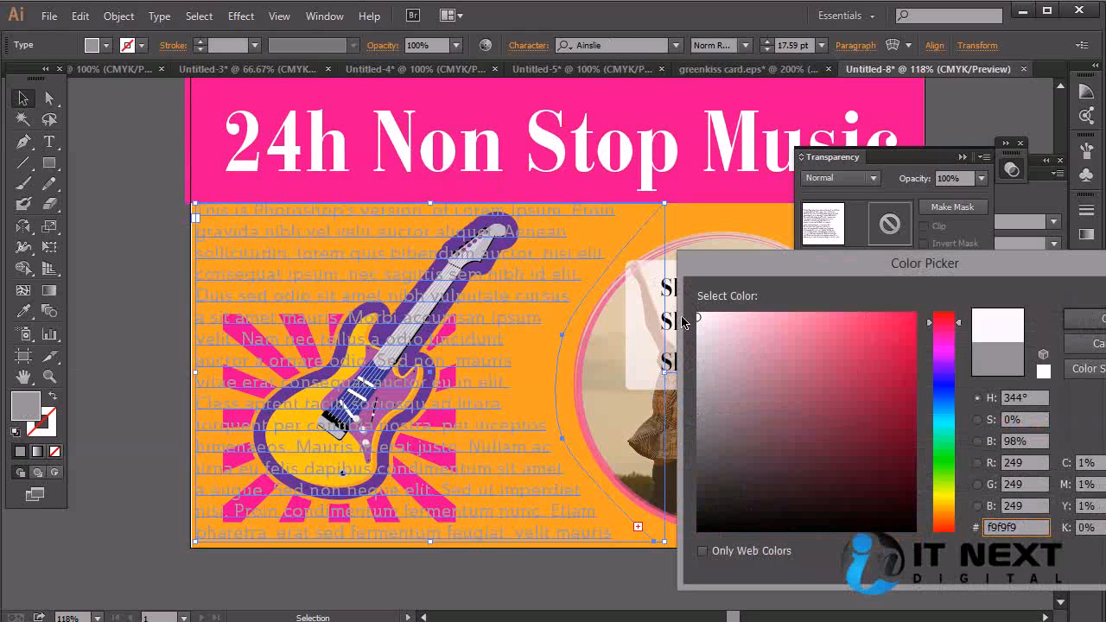
click(1076, 319)
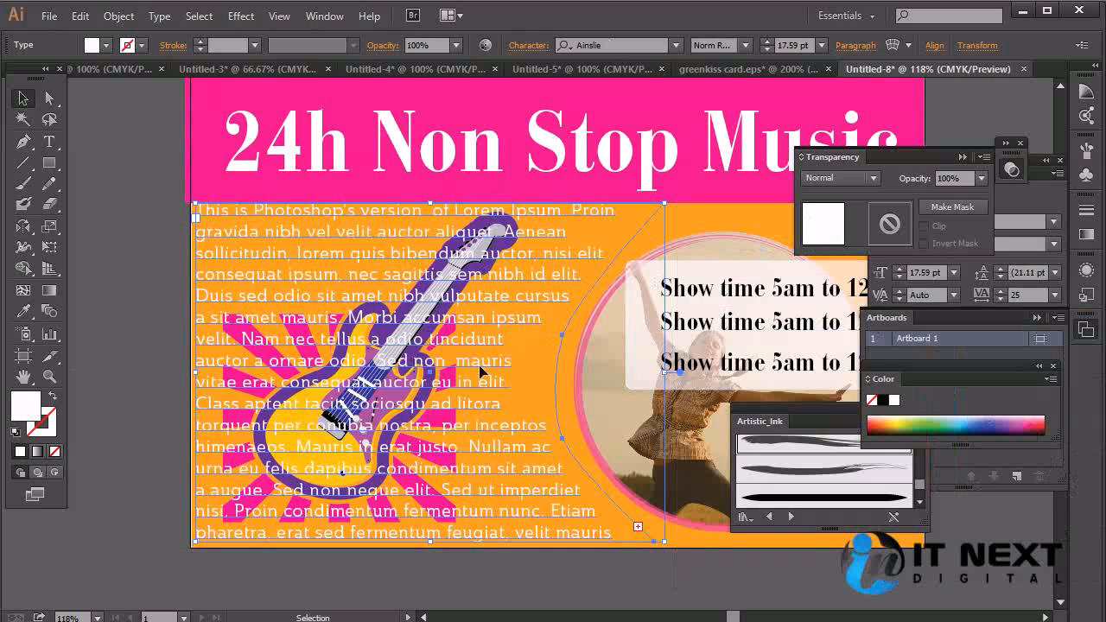
Lower the opacity of the guitar behind the body text to 50%
key(ctrl)
click(398, 364)
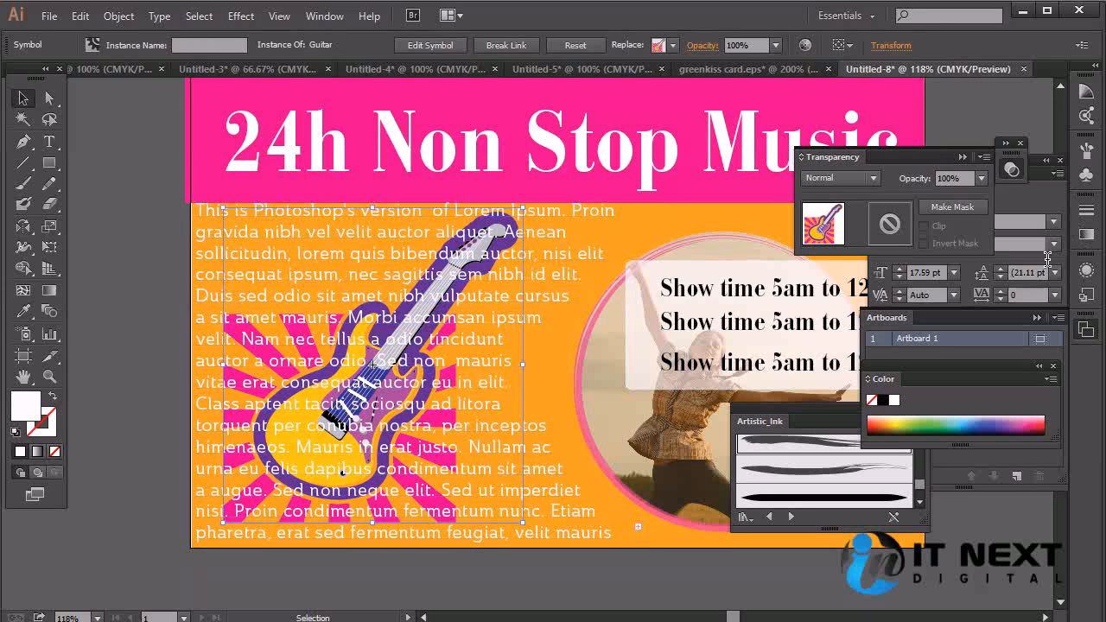
click(982, 178)
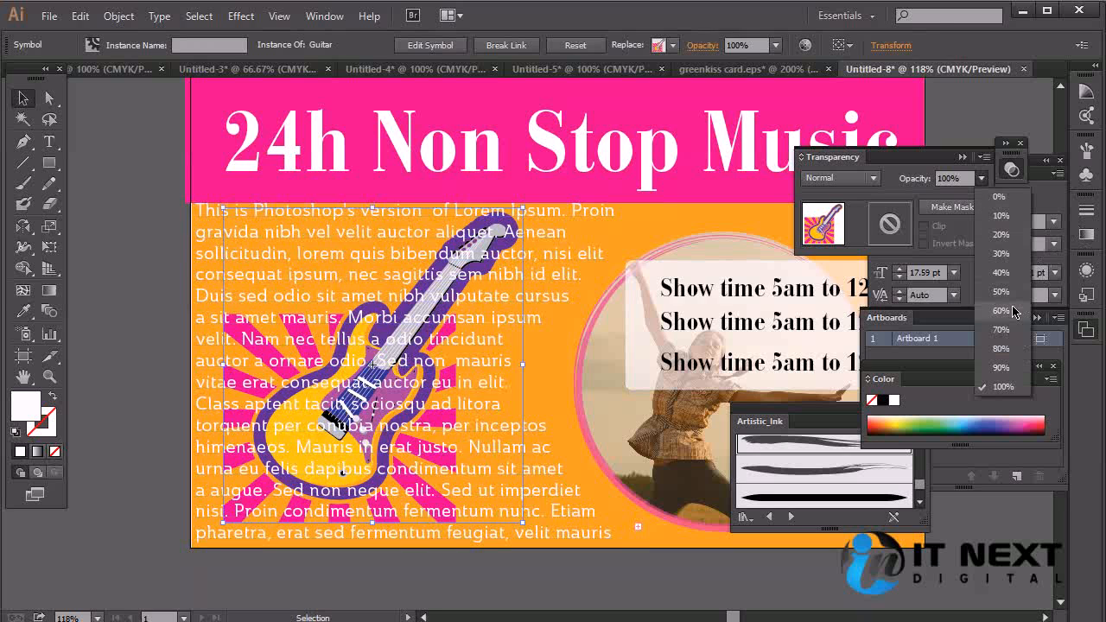
click(1009, 294)
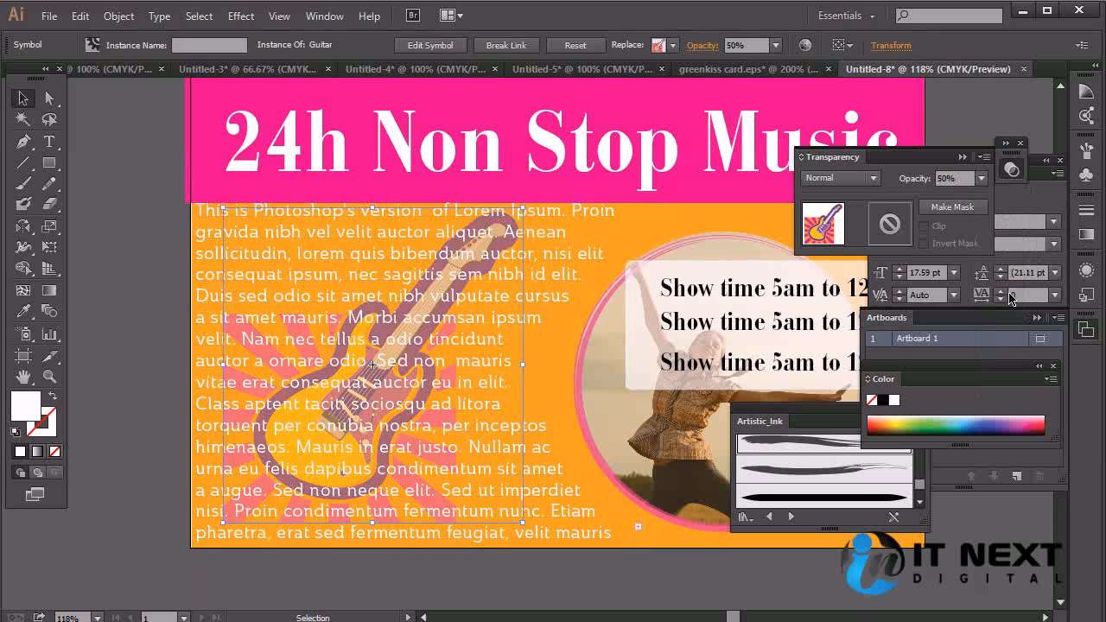
click(129, 324)
Scale down the three show-time lines with their translucent panel and place them over the lower right part of the circular photo
drag(657, 237, 525, 244)
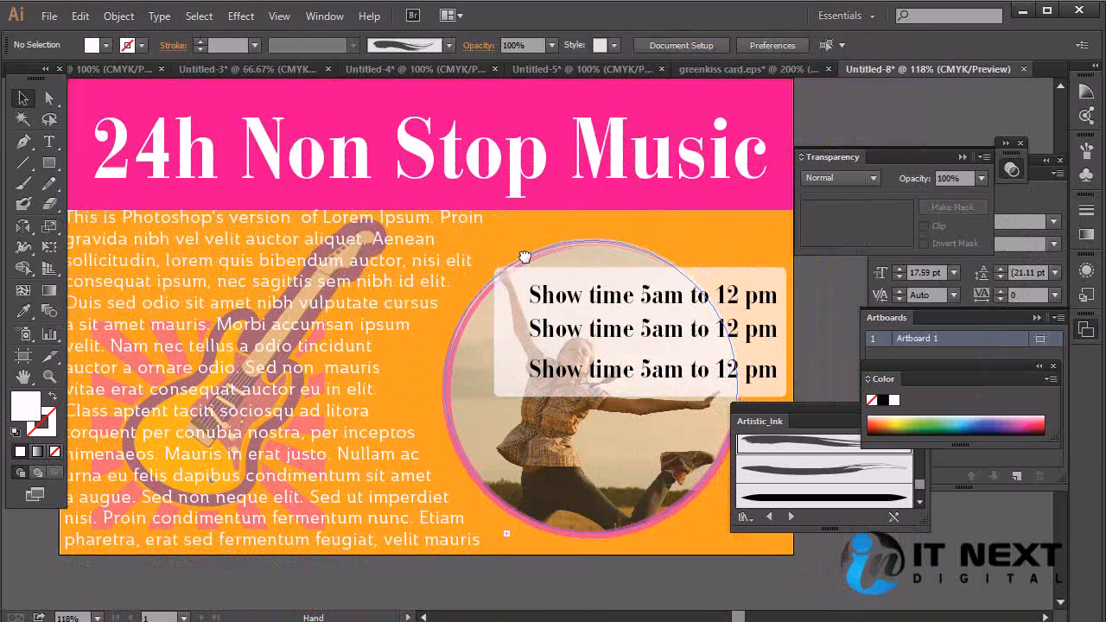
click(588, 376)
shift+click(586, 339)
shift+click(590, 298)
drag(754, 306, 735, 403)
drag(822, 422, 944, 502)
drag(766, 497, 707, 471)
drag(679, 417, 730, 450)
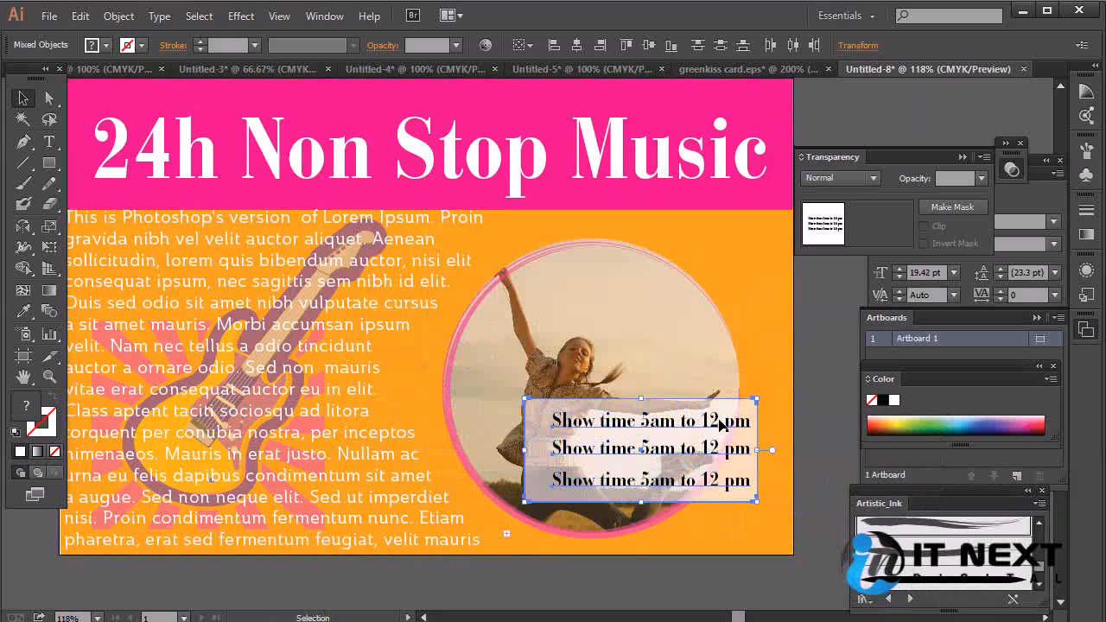
Trim the pink heading band's left edge back to the artboard edge
drag(527, 207, 638, 266)
click(638, 266)
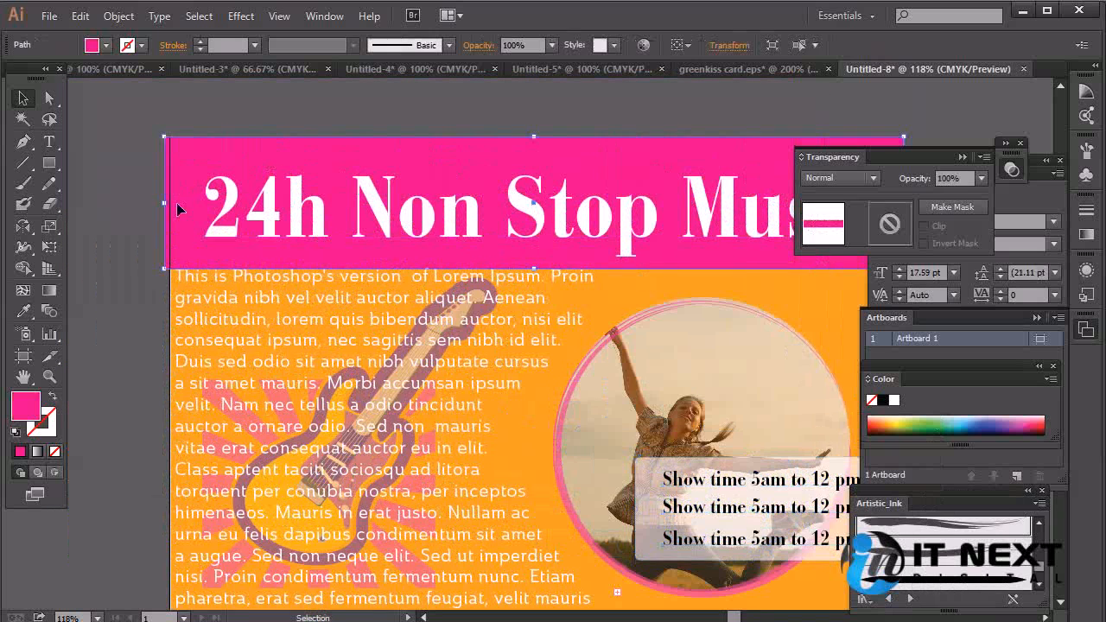
drag(167, 205, 170, 204)
click(496, 121)
Recolour the three show-time lines with the pink sampled from the heading band
drag(692, 302, 635, 235)
click(761, 423)
shift+click(761, 424)
shift+click(757, 457)
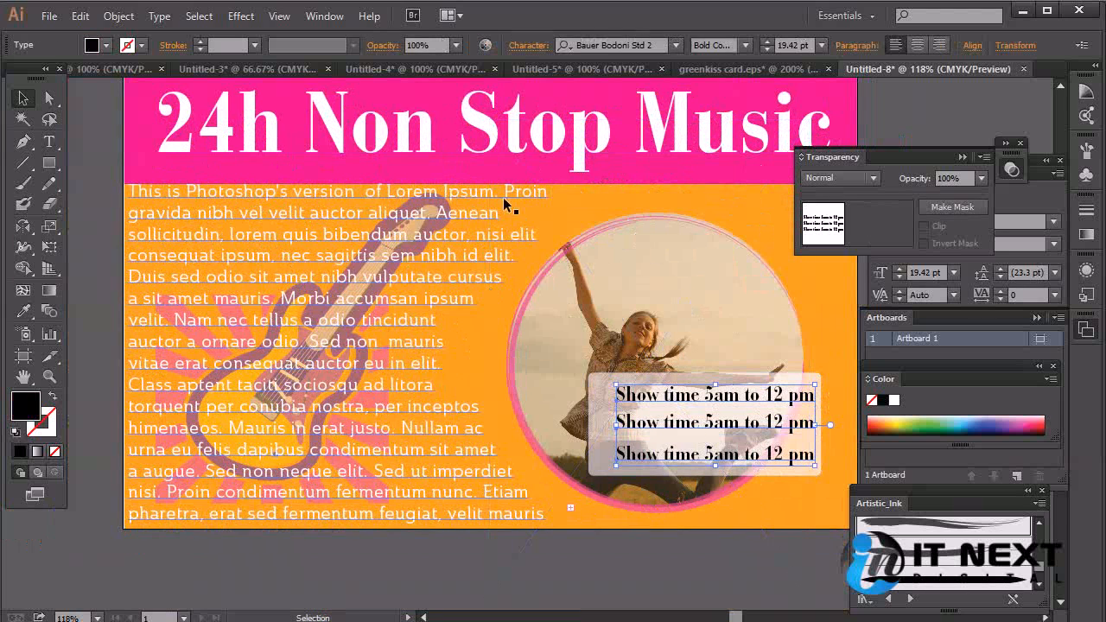
double_click(38, 401)
key(Escape)
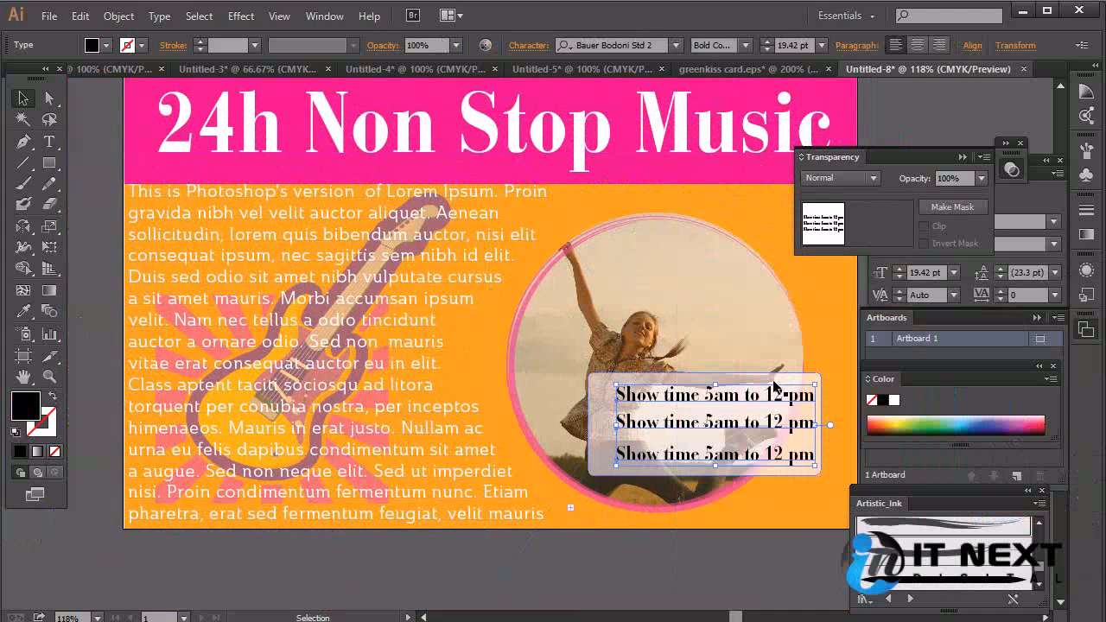
key(i)
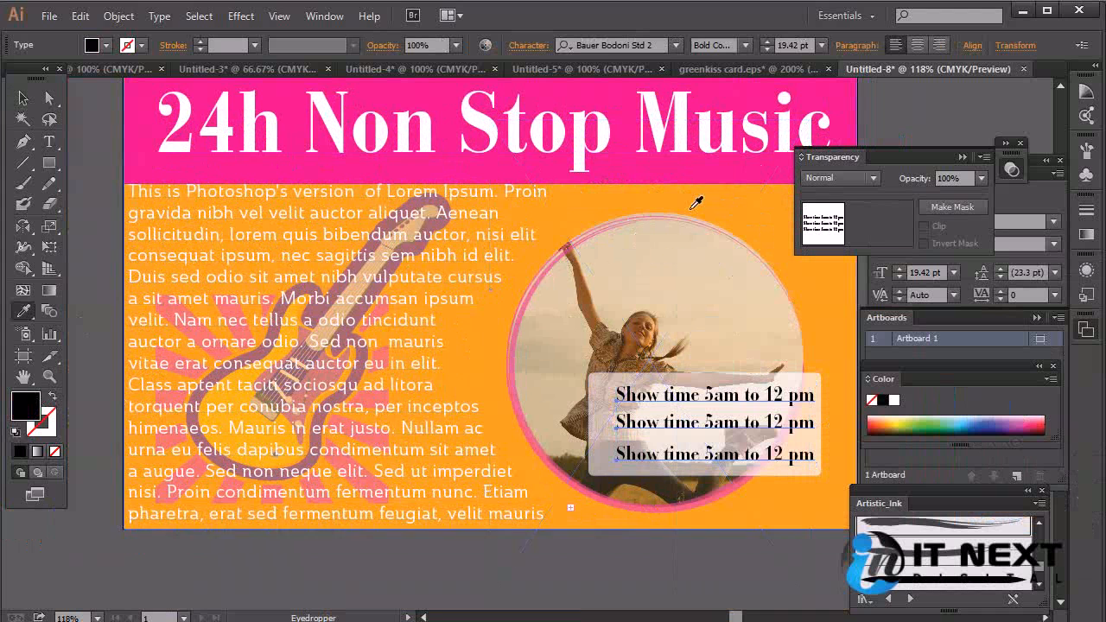
click(660, 162)
key(ctrl+z)
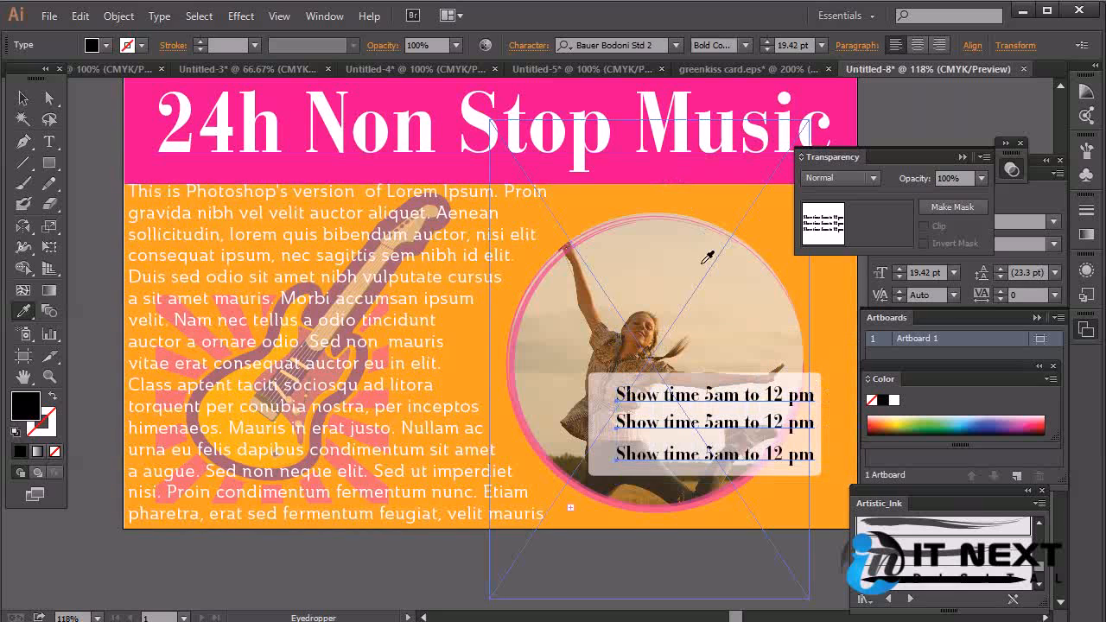
click(141, 166)
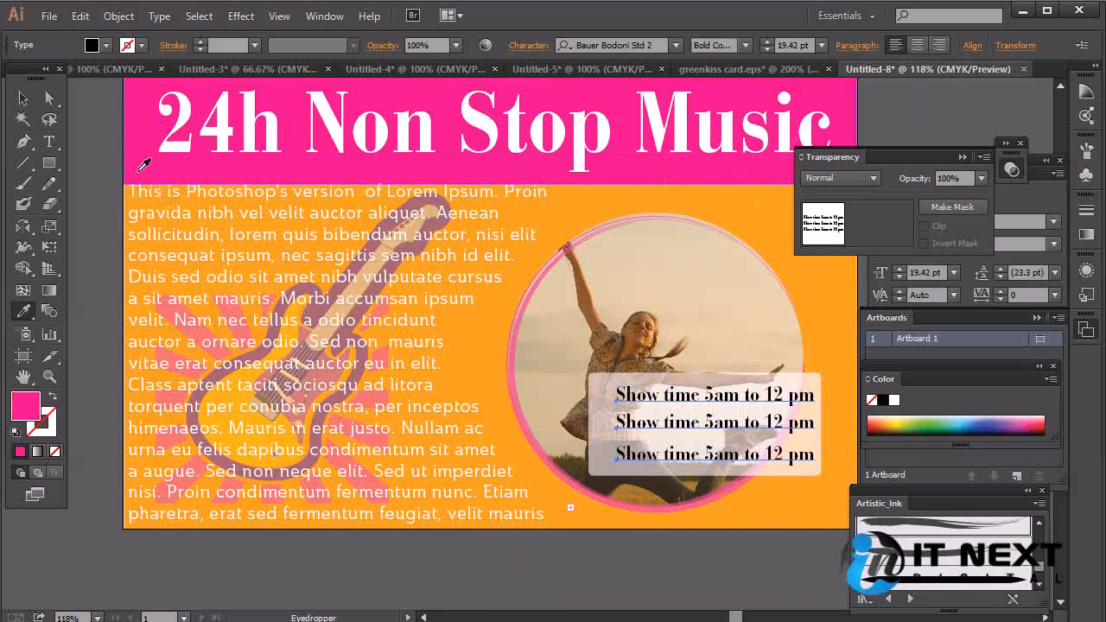
key(v)
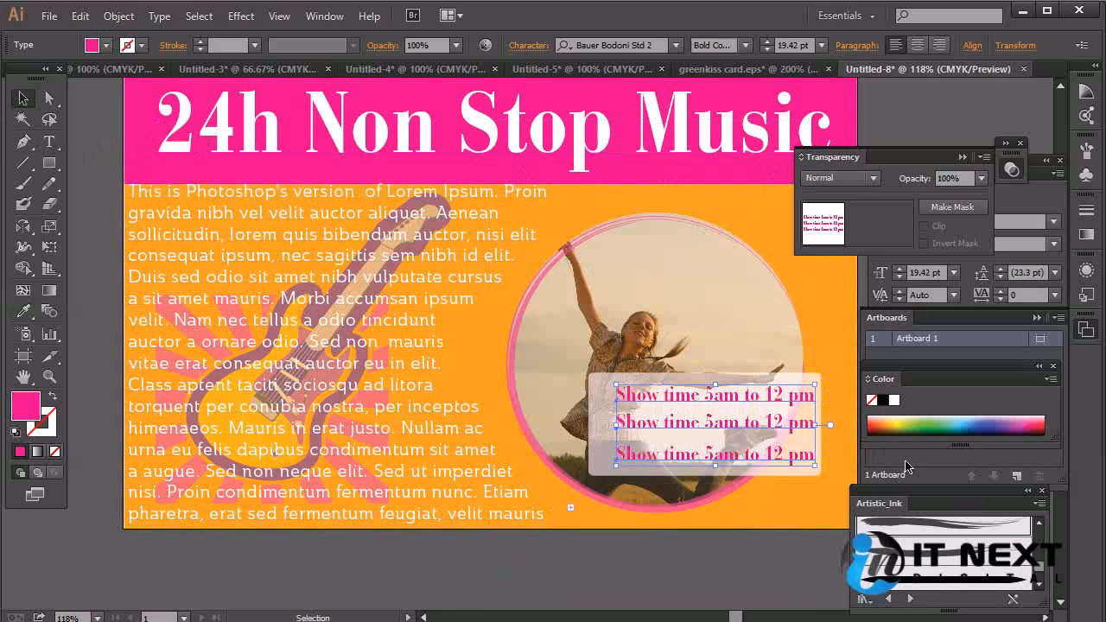
click(841, 469)
Even out the spacing of the three show-time lines and centre them on their translucent panel
drag(782, 456, 783, 450)
shift+click(765, 423)
shift+click(765, 399)
drag(781, 405, 775, 409)
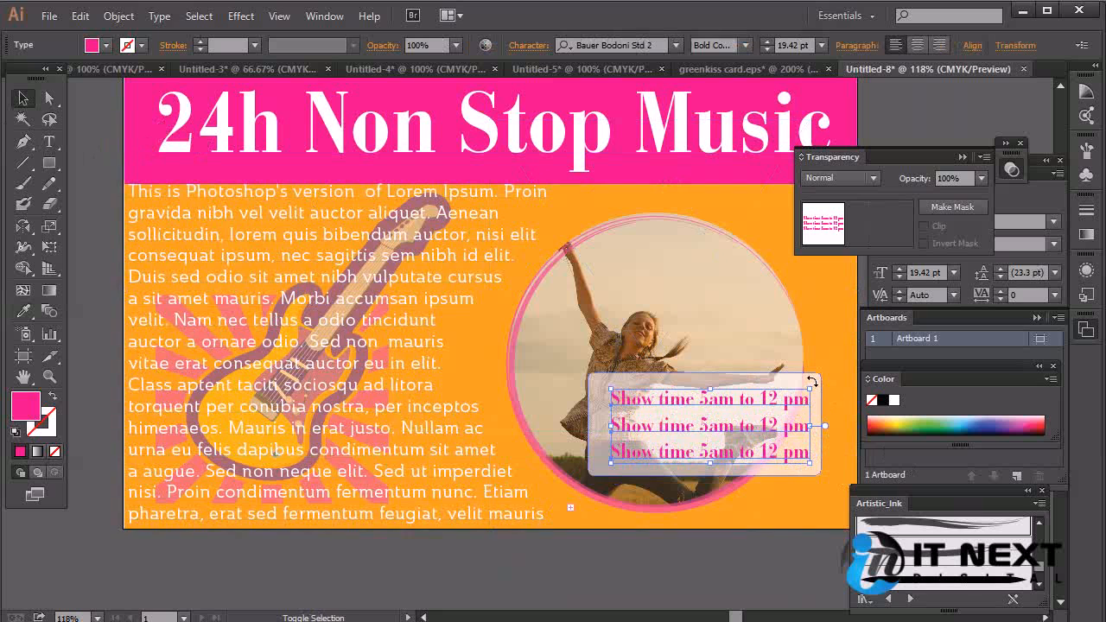
Move the translucent panel and its show-time lines closer to the poster's lower right corner
shift+click(599, 388)
drag(699, 391, 721, 425)
click(775, 578)
Duplicate two of the pink show-time lines and place the copies at the top of the circular photo, below the heading band
key(space)
drag(743, 498, 715, 573)
click(744, 517)
shift+click(745, 537)
drag(754, 540, 761, 313)
click(764, 352)
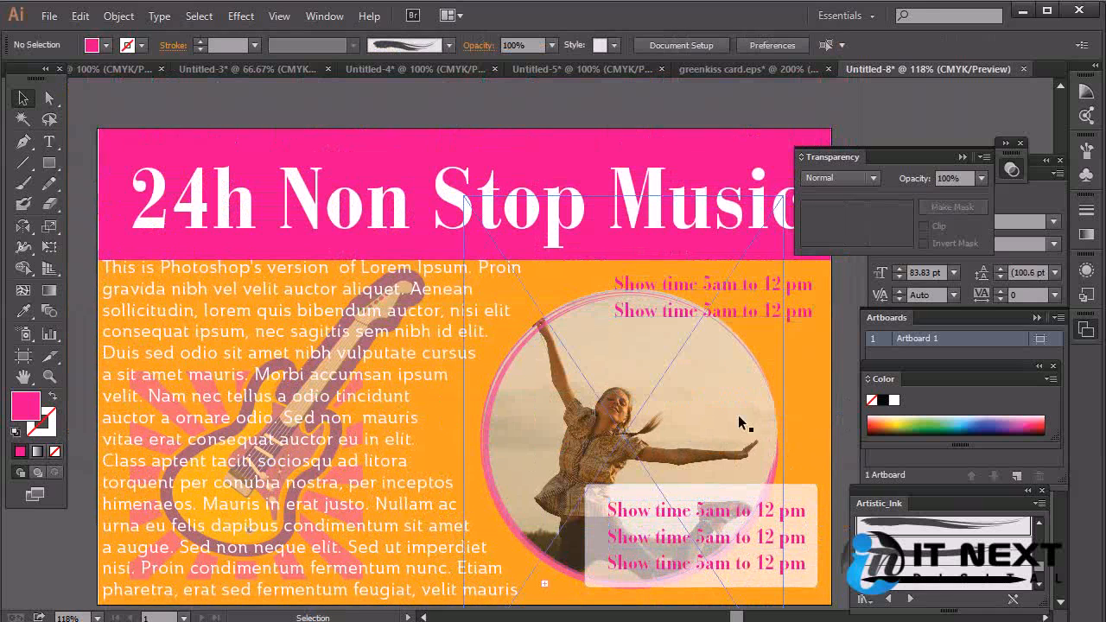
Extend the pink heading band's left side slightly so that it fully covers the artboard's left edge
click(602, 192)
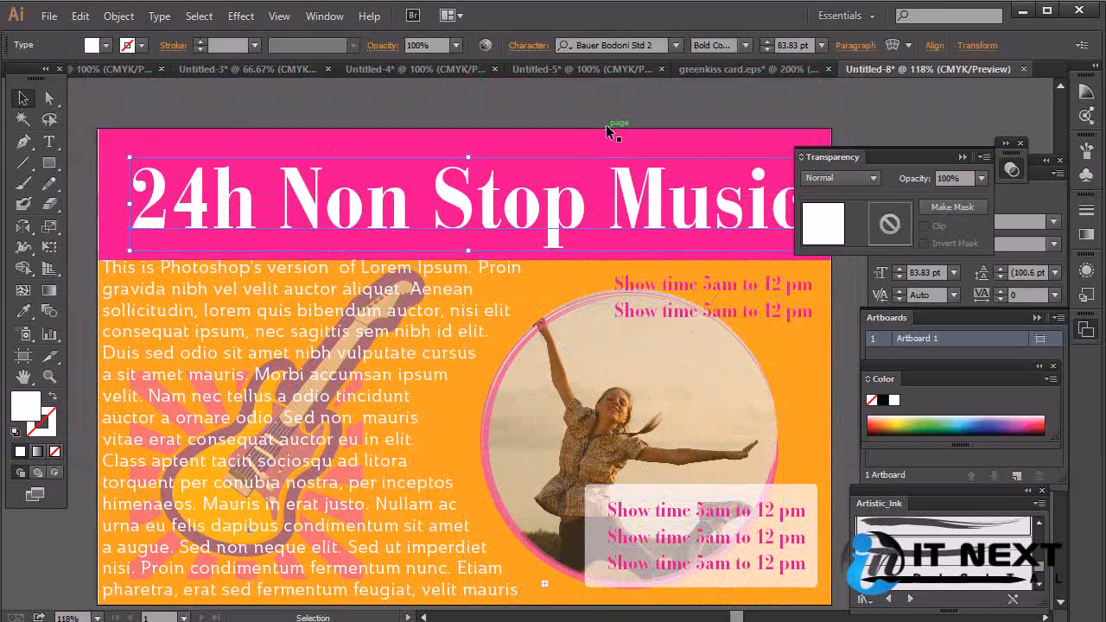
click(409, 168)
drag(98, 196, 97, 198)
click(156, 115)
click(120, 192)
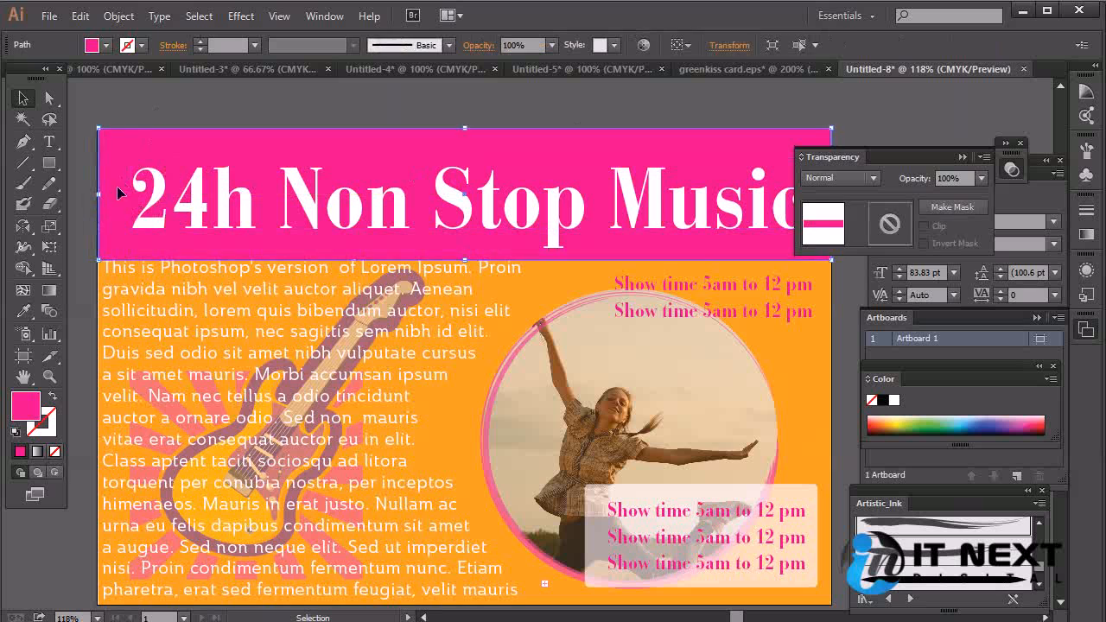
drag(102, 205, 97, 198)
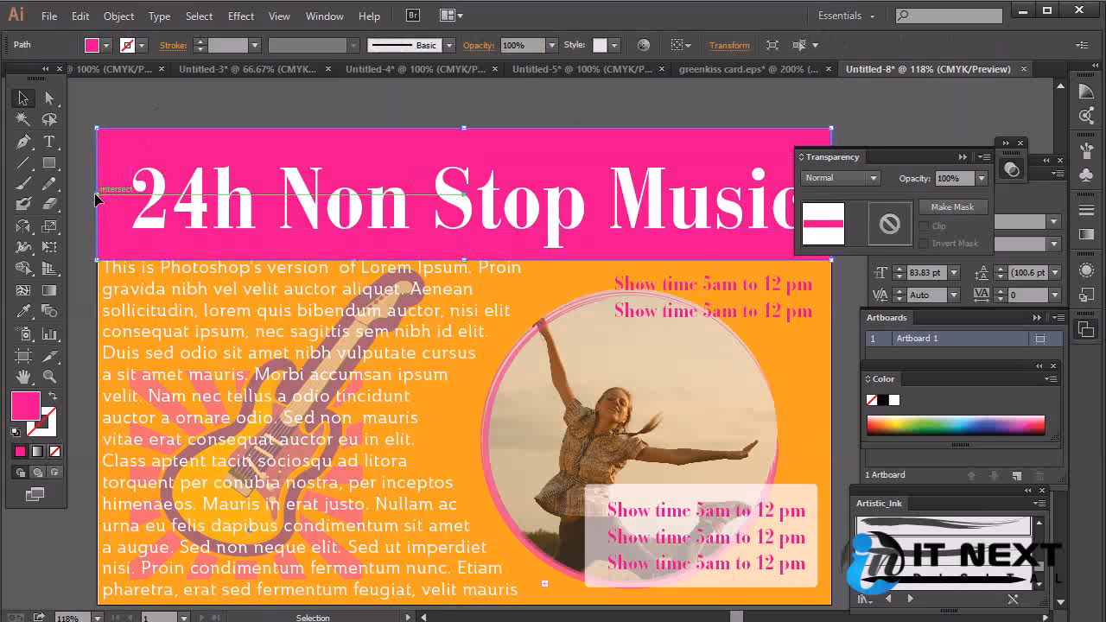
click(190, 99)
Draw a many-pointed pink starburst with the Star tool over the upper left edge of the circular photo
drag(381, 201, 325, 172)
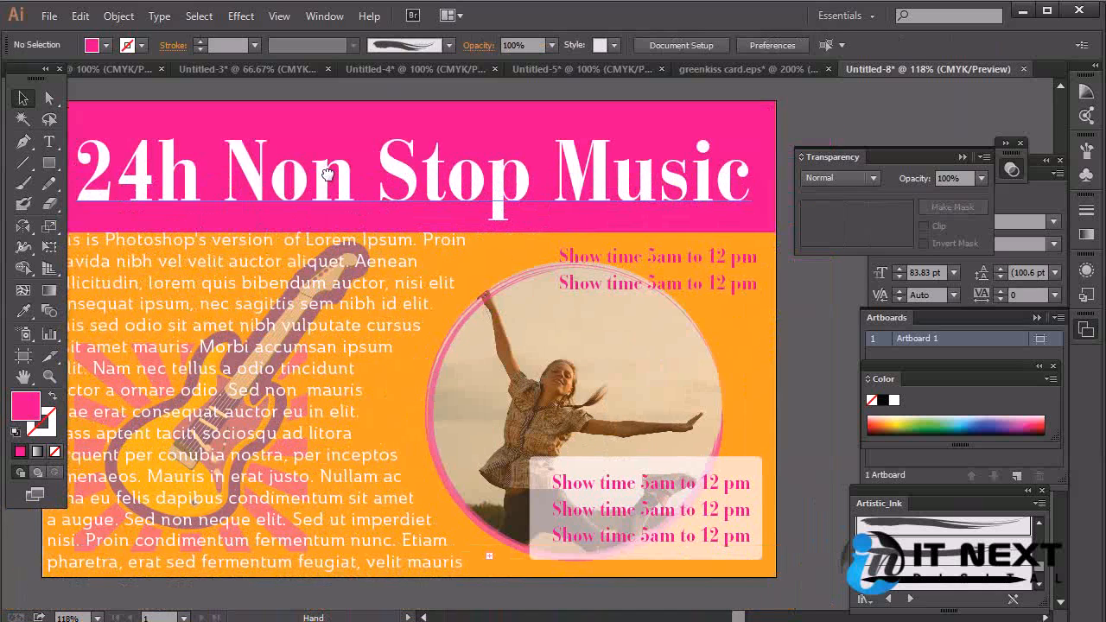
click(53, 168)
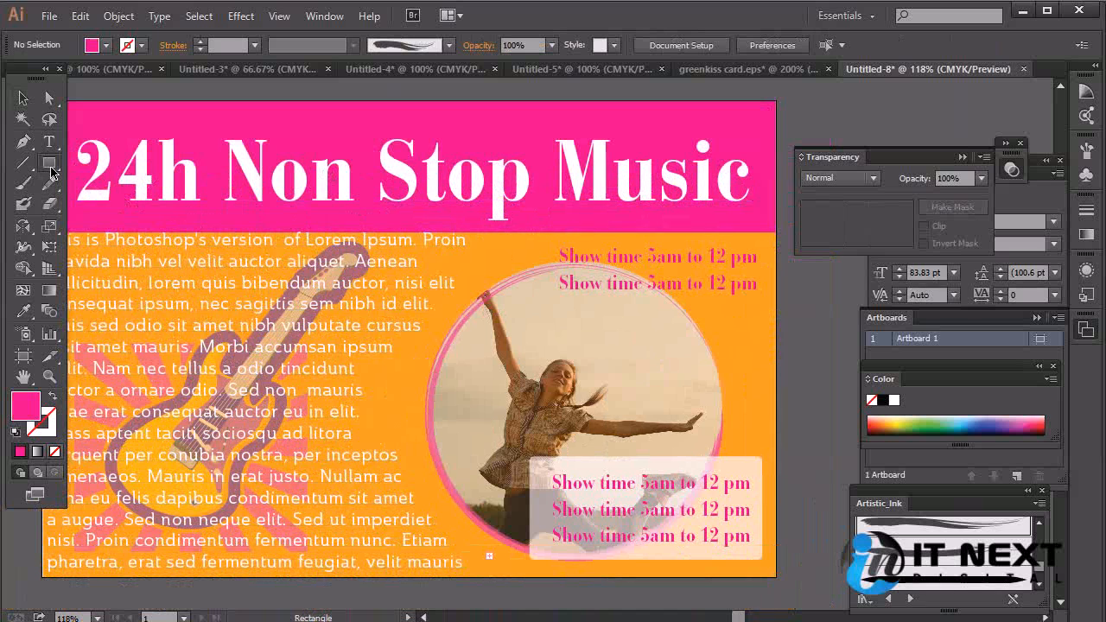
drag(55, 170, 124, 245)
drag(481, 285, 530, 331)
key(Up)
key(Up)
key(Up)
key(Up)
key(Up)
key(Up)
key(Up)
key(v)
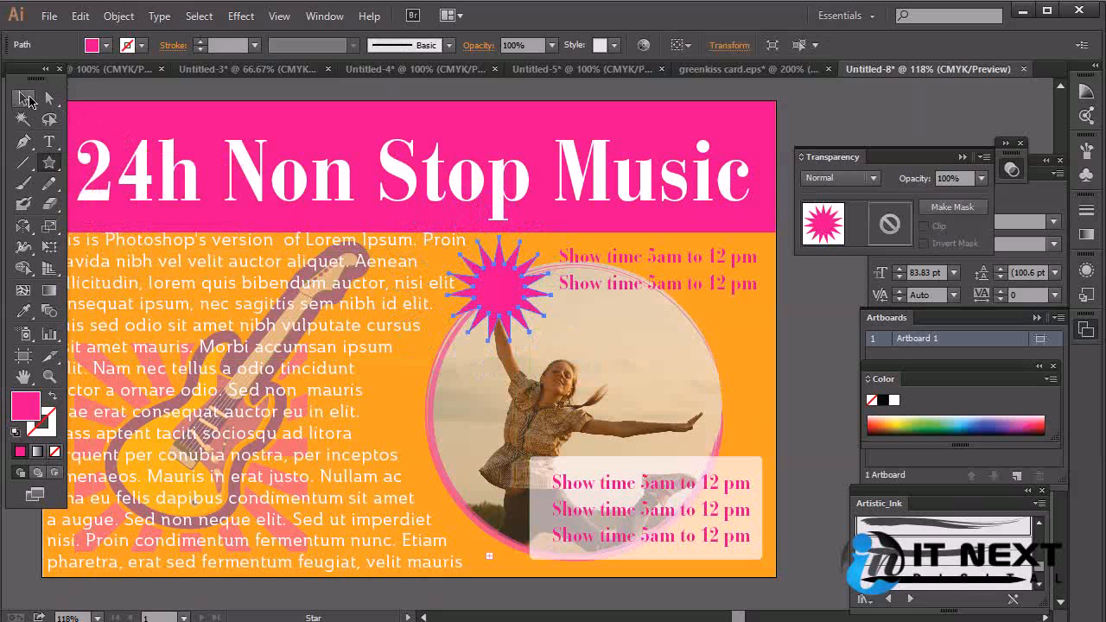
Place a copy of the pink starburst over the upper right part of the circular photo
drag(513, 297, 714, 354)
click(837, 361)
drag(648, 403, 645, 449)
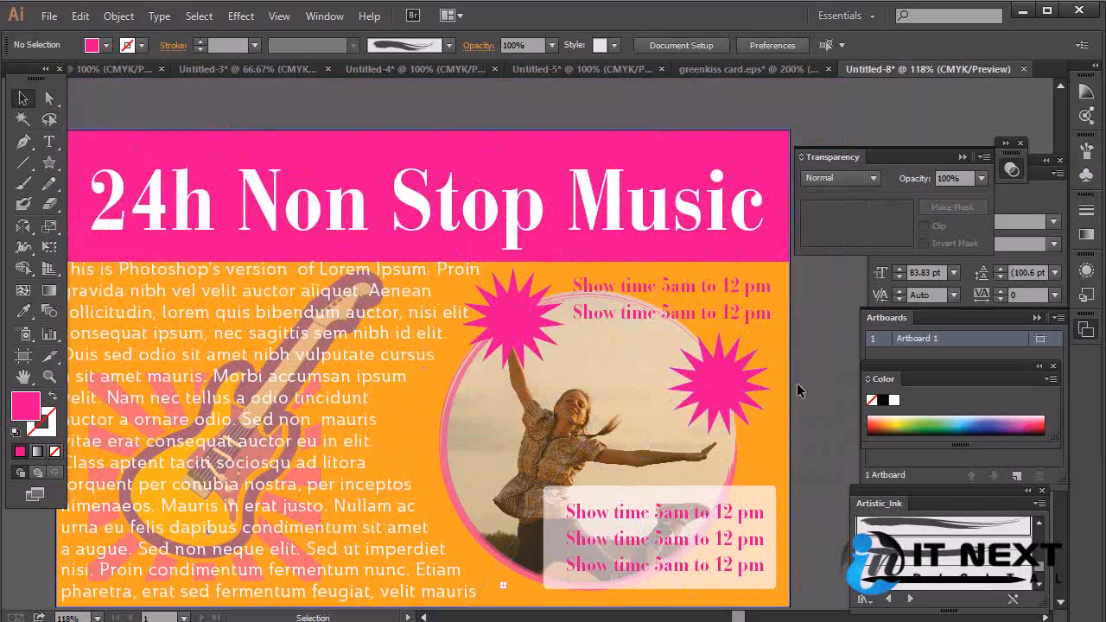
drag(513, 411, 577, 377)
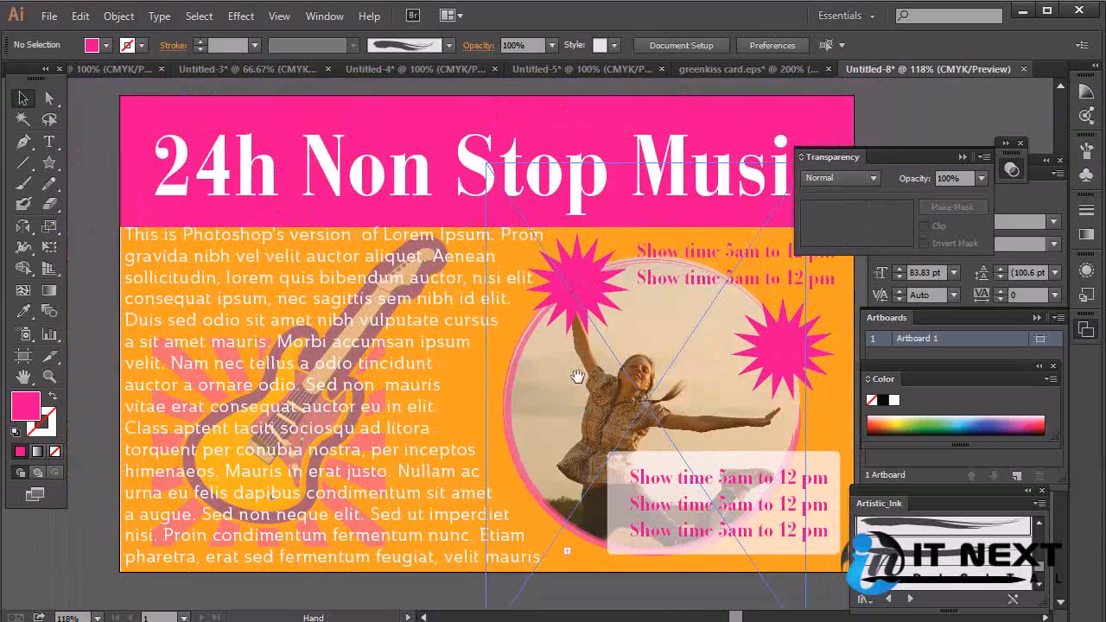
Scale the body text frame inward slightly so that the text has a margin from the poster's edges and heading band
click(131, 362)
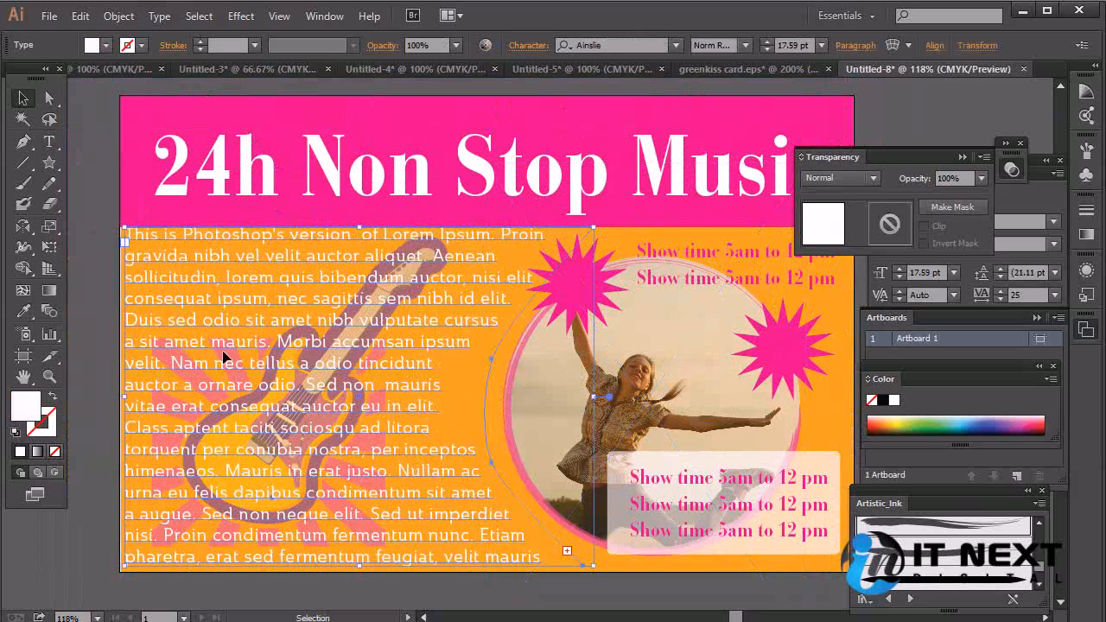
double_click(269, 297)
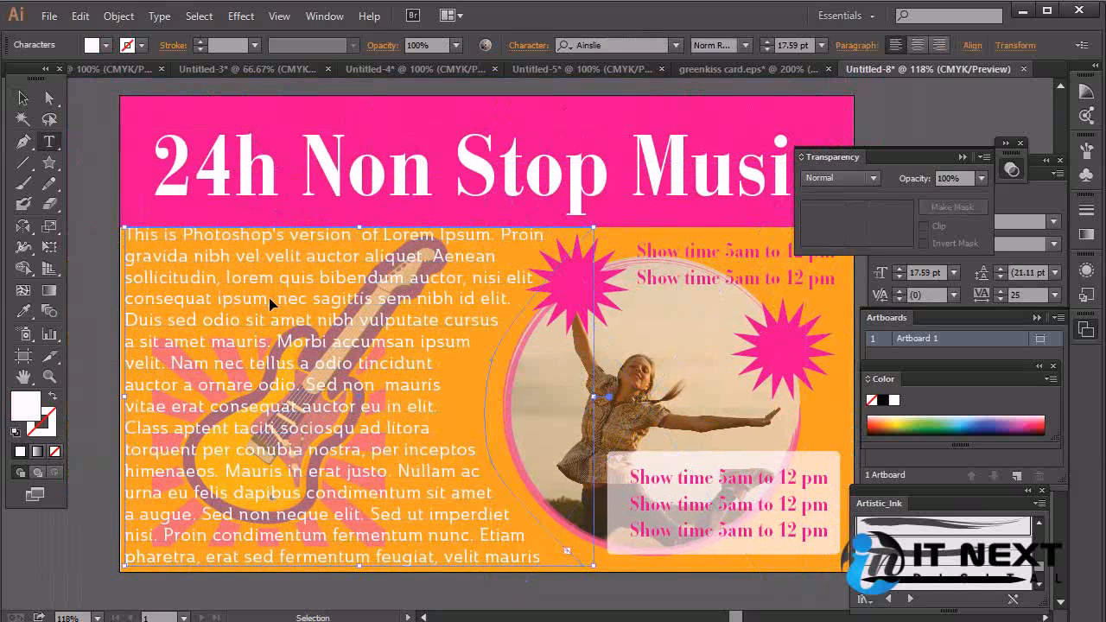
key(ctrl+a)
click(23, 119)
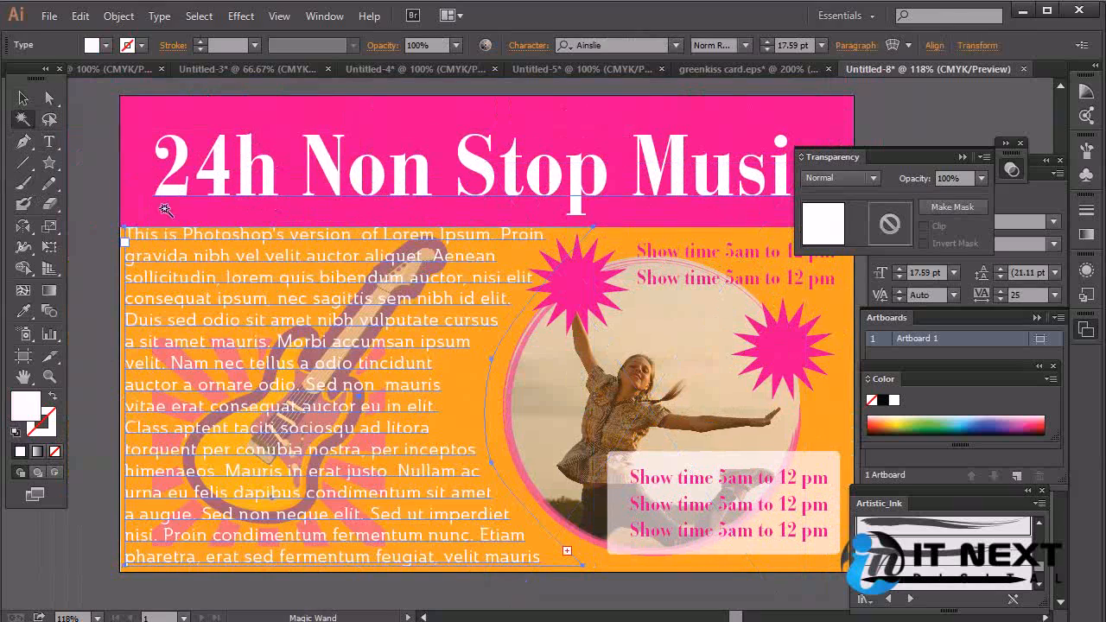
click(22, 98)
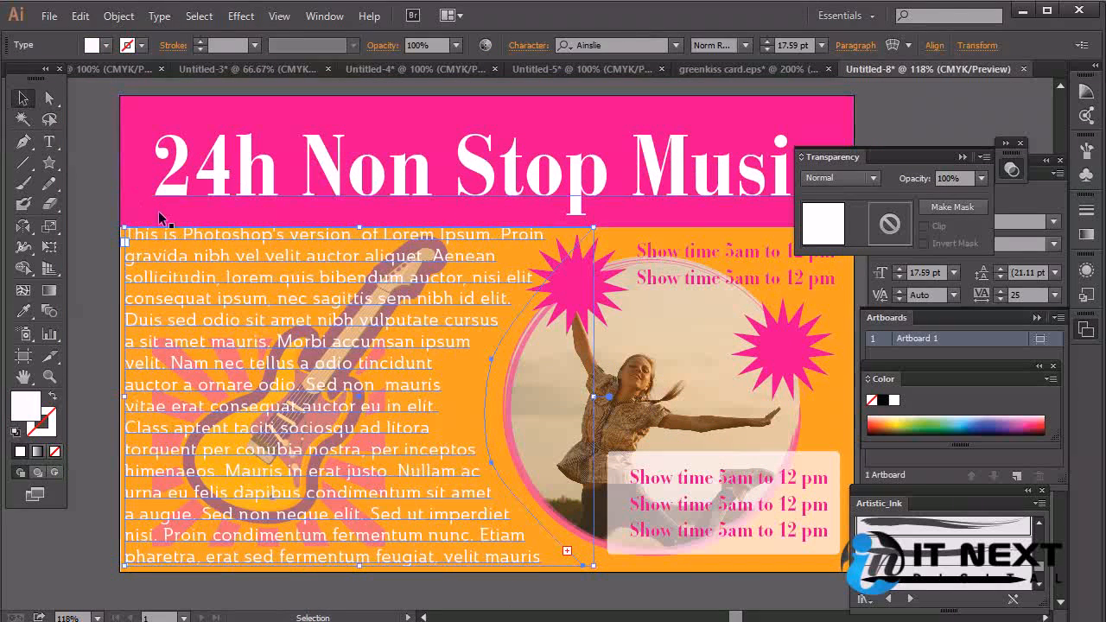
click(126, 230)
drag(126, 231, 164, 264)
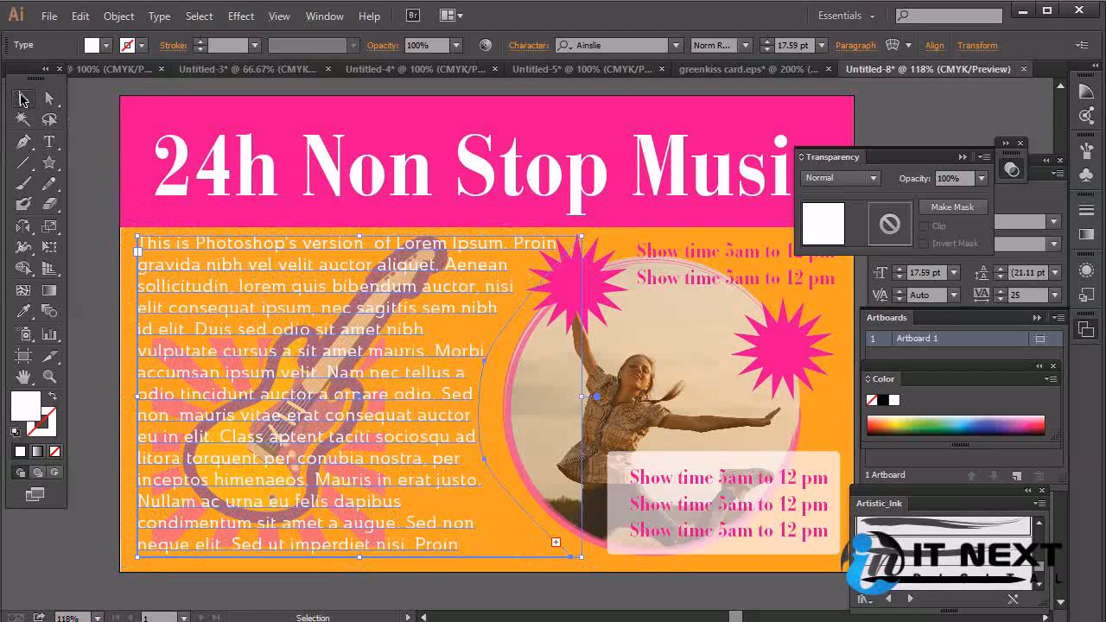
click(106, 348)
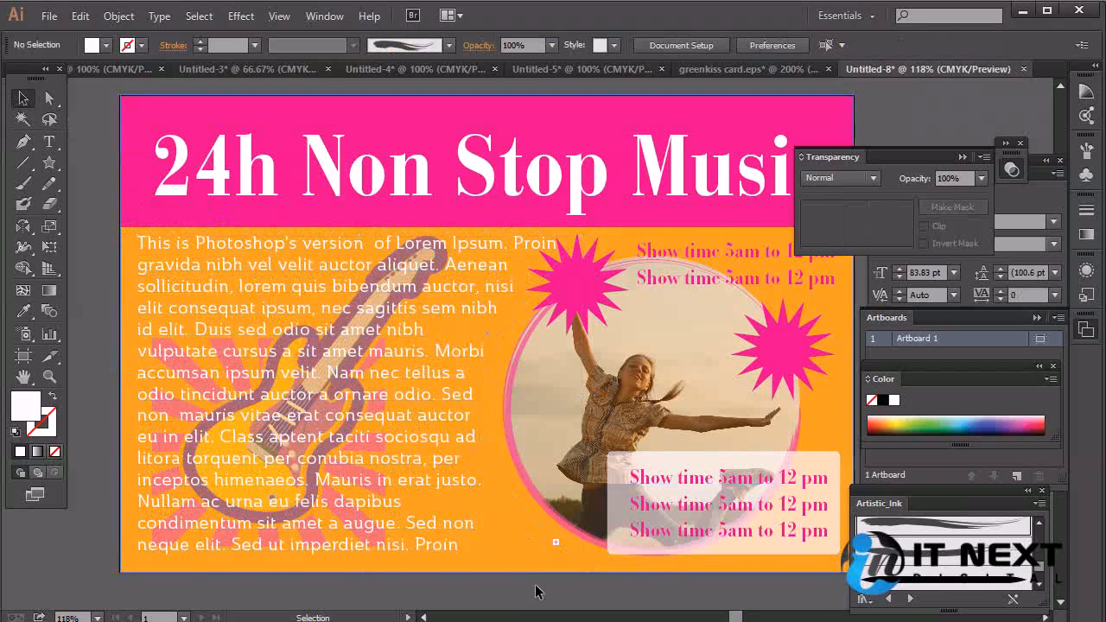
Try a brown fill, #884e00, on the poster's orange background rectangle
click(627, 570)
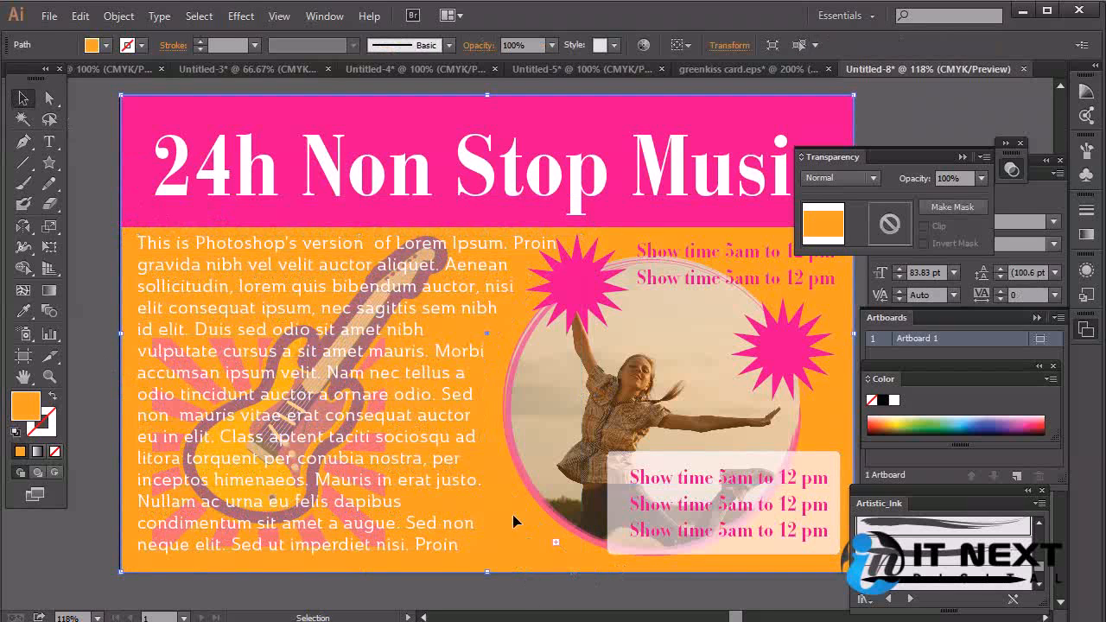
double_click(26, 405)
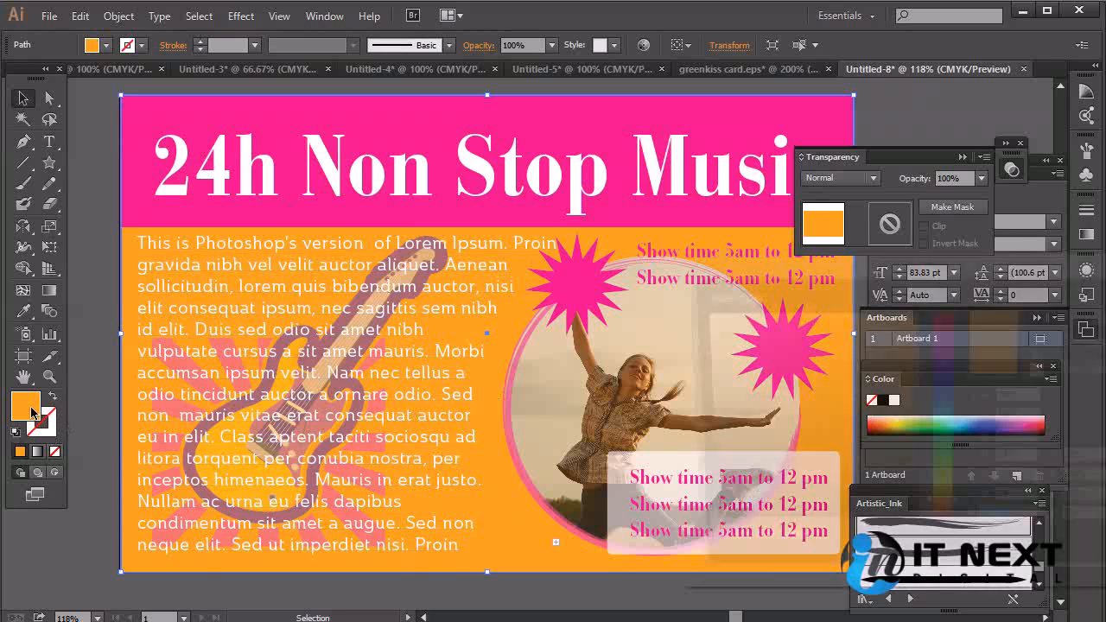
mouse_move(887, 318)
mouse_down()
mouse_move(901, 359)
mouse_move(917, 367)
mouse_move(915, 414)
mouse_up()
key(Return)
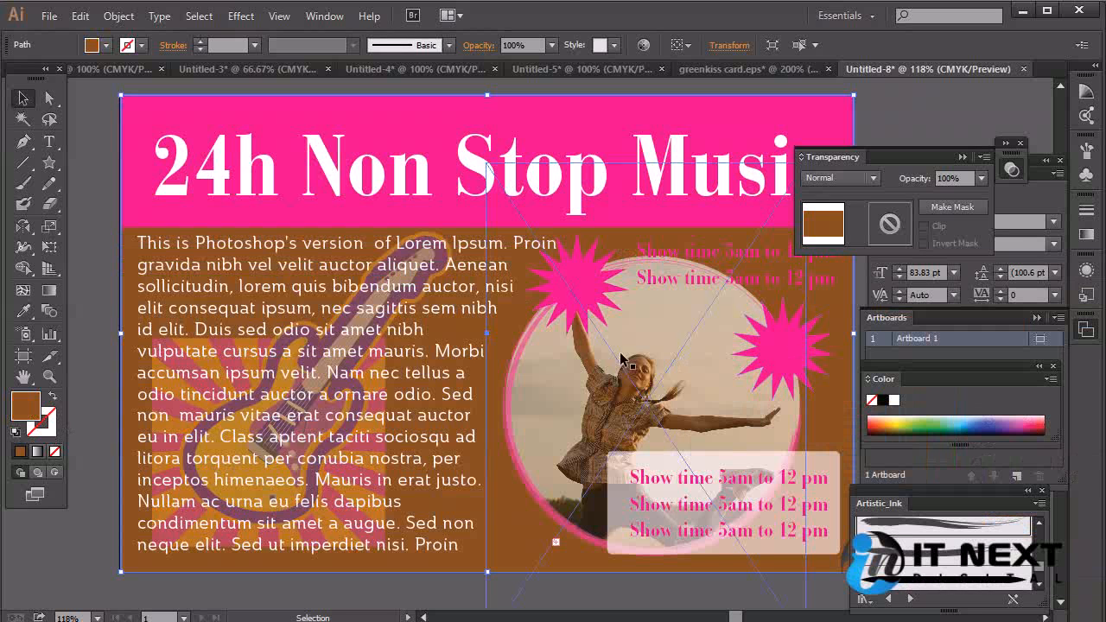
Try a much darker brown fill on the poster's background rectangle and check it with the artwork deselected
double_click(25, 408)
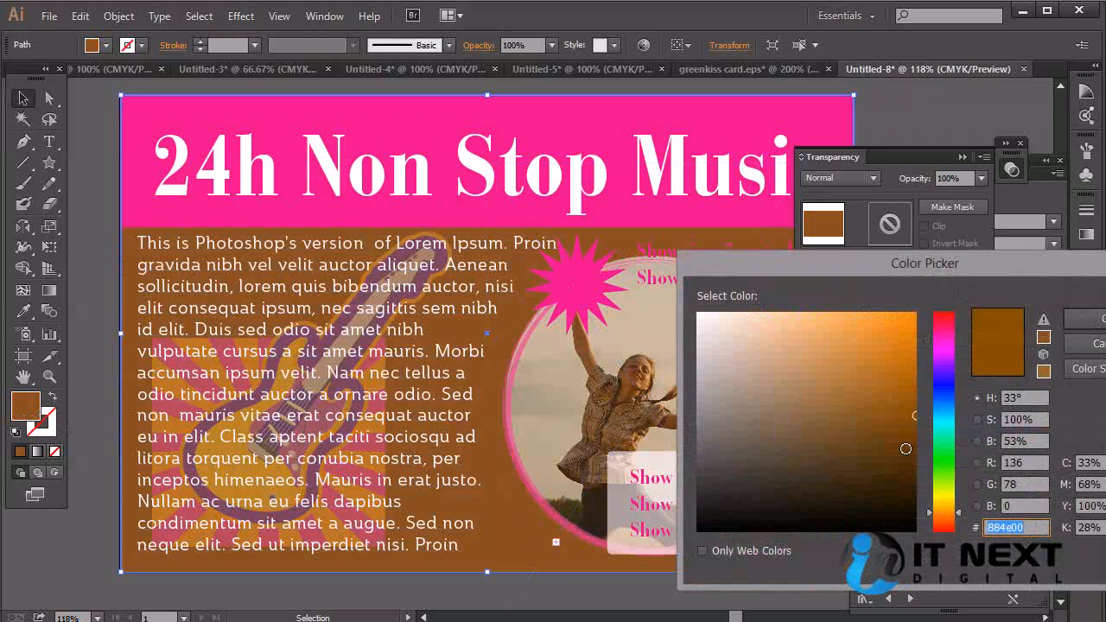
drag(914, 417, 890, 486)
click(1085, 318)
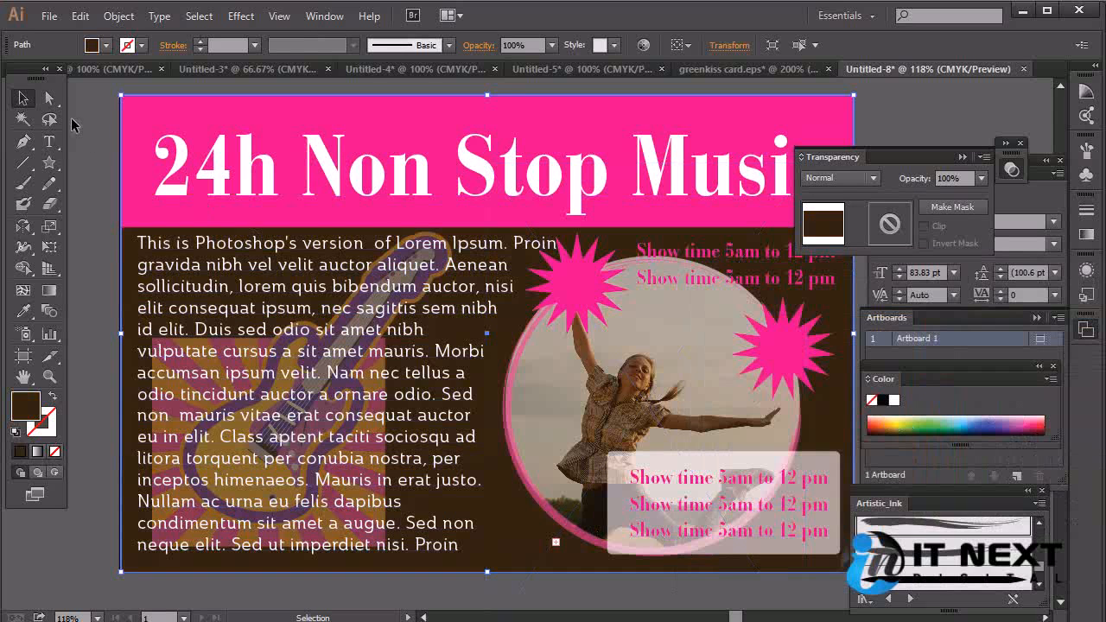
click(93, 239)
drag(464, 228, 388, 242)
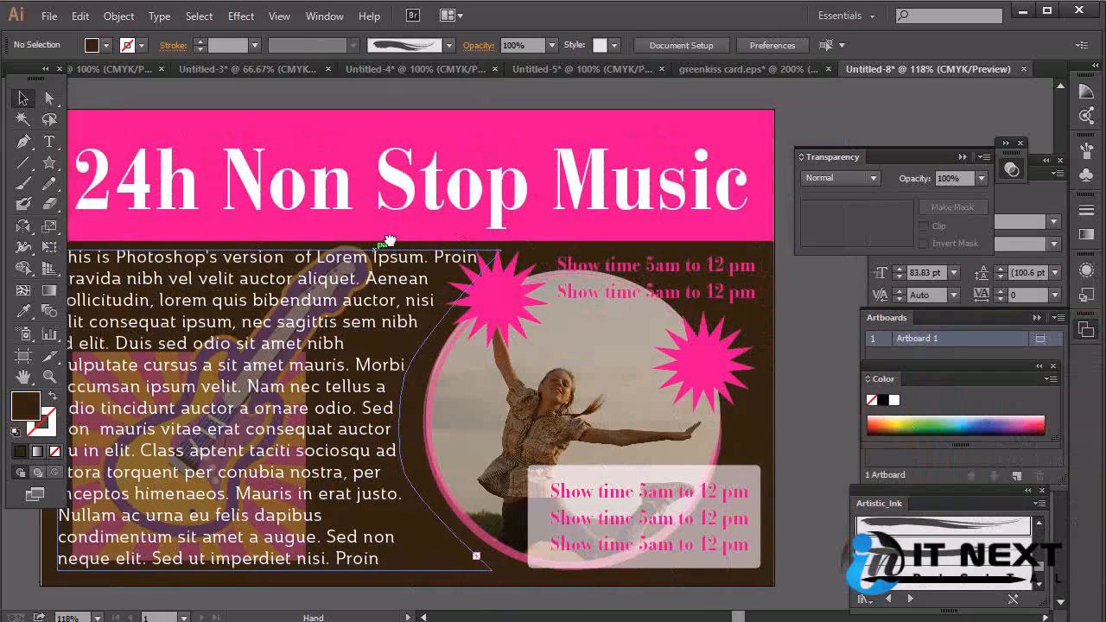
Undo both brown recolourings of the background rectangle to restore its orange fill
drag(500, 371, 642, 293)
key(ctrl+z)
key(ctrl+z)
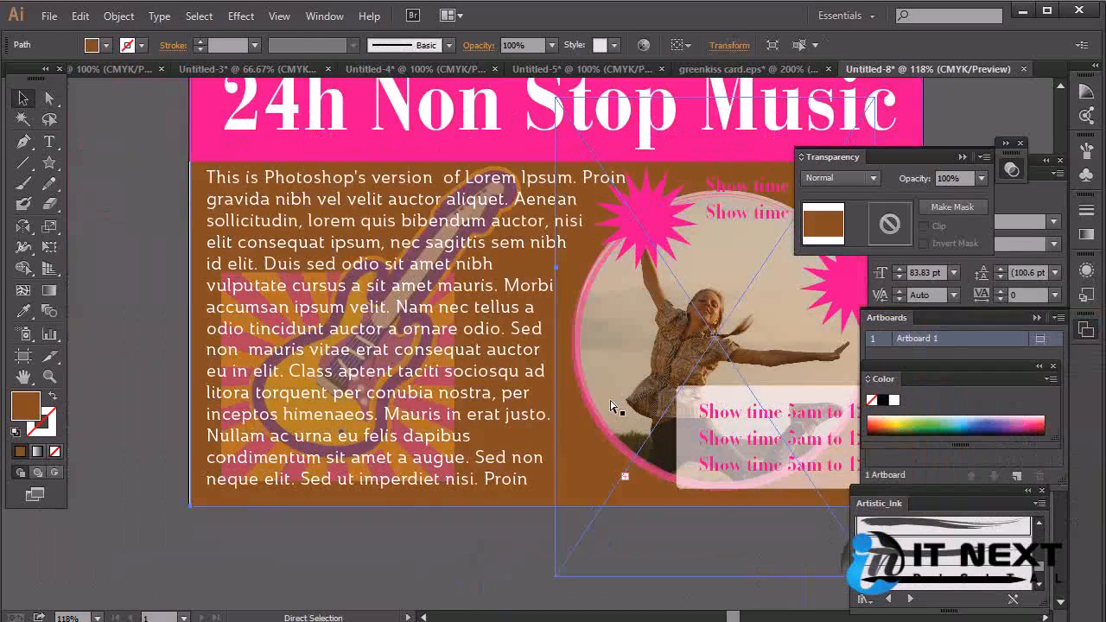
drag(606, 405, 605, 439)
Select the white body text frame over the faded guitar
click(434, 332)
click(424, 329)
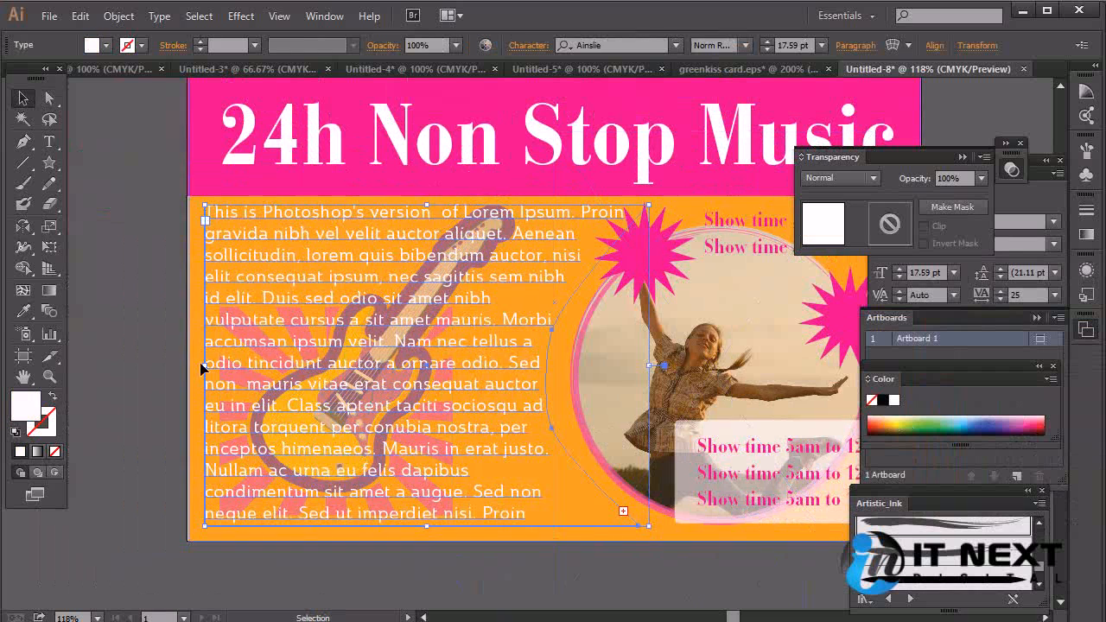
drag(629, 272, 603, 327)
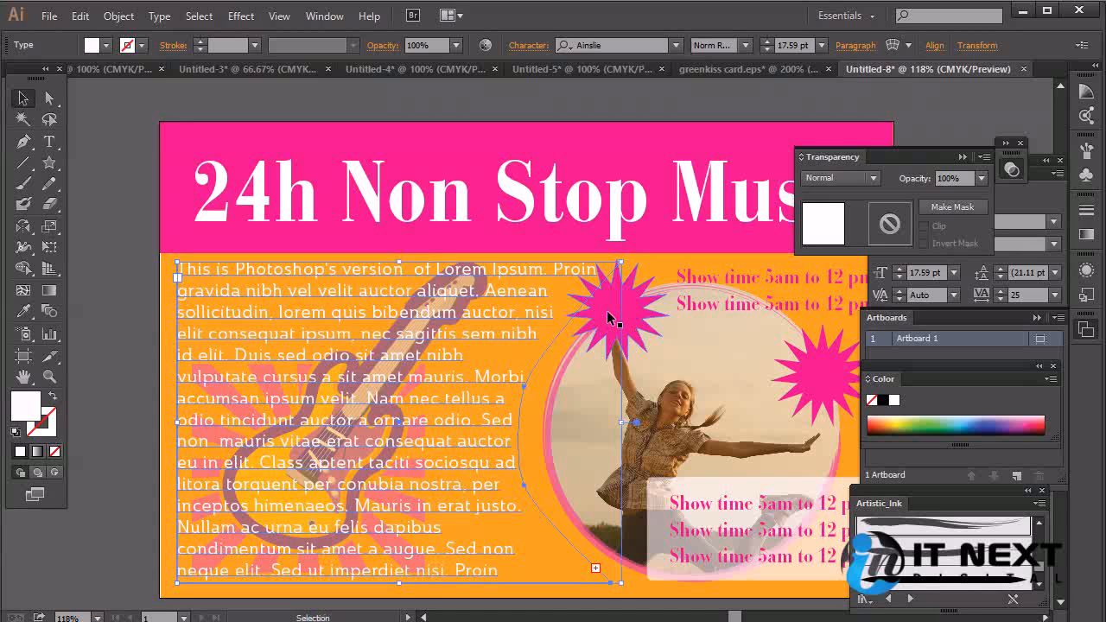